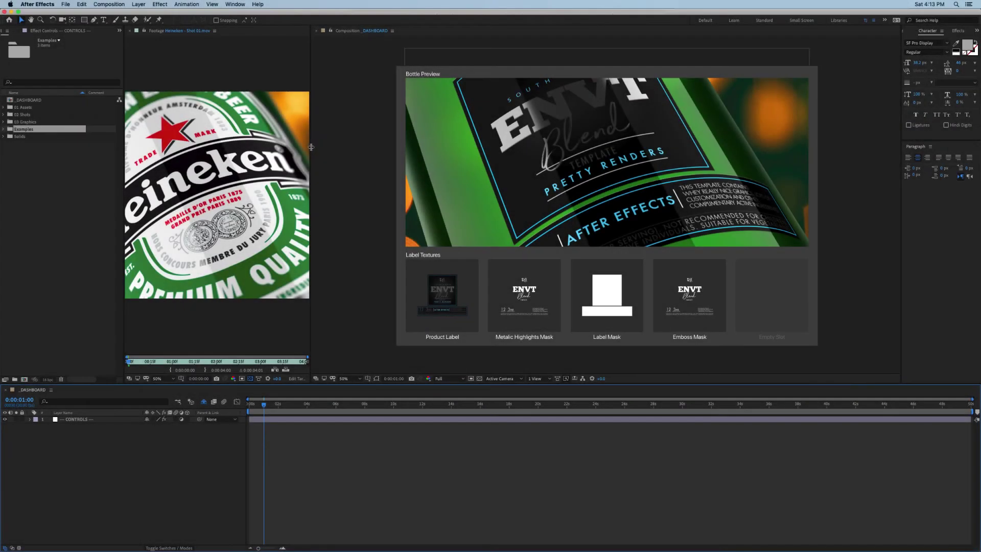
Step: Widen the footage viewer, scrub the Heineken shot, and play Nutrition - Shot 01.mov
drag(311, 147, 509, 157)
drag(142, 365, 199, 364)
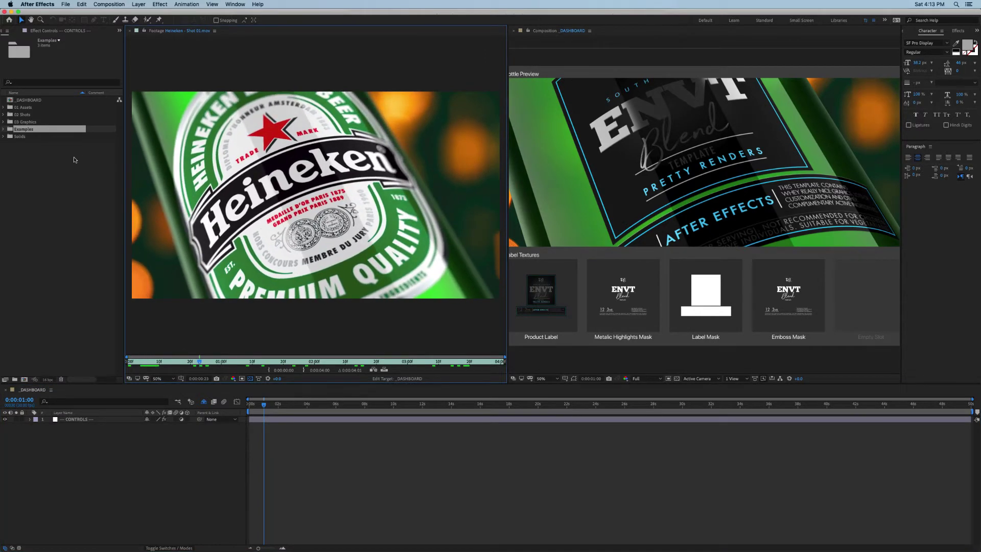
click(5, 132)
double_click(40, 143)
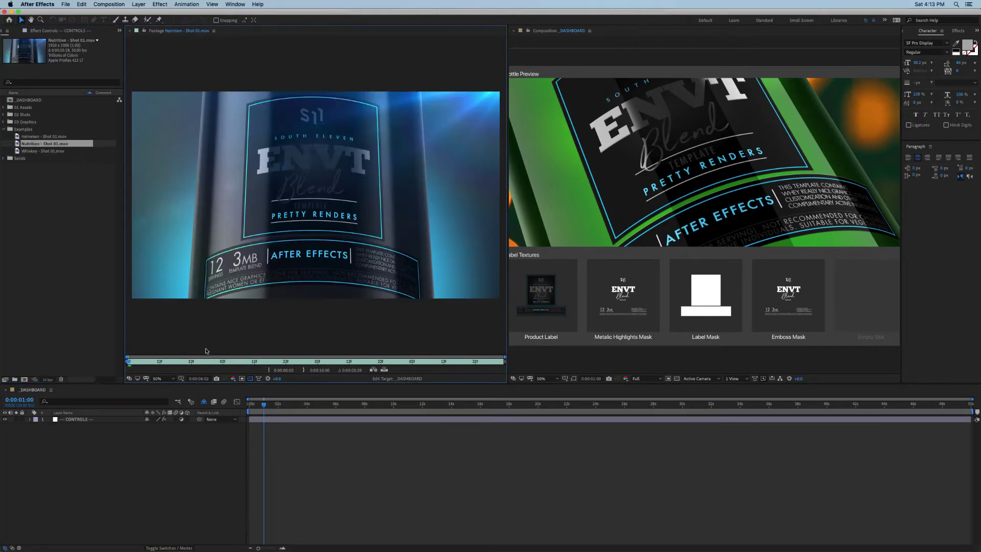
key(space)
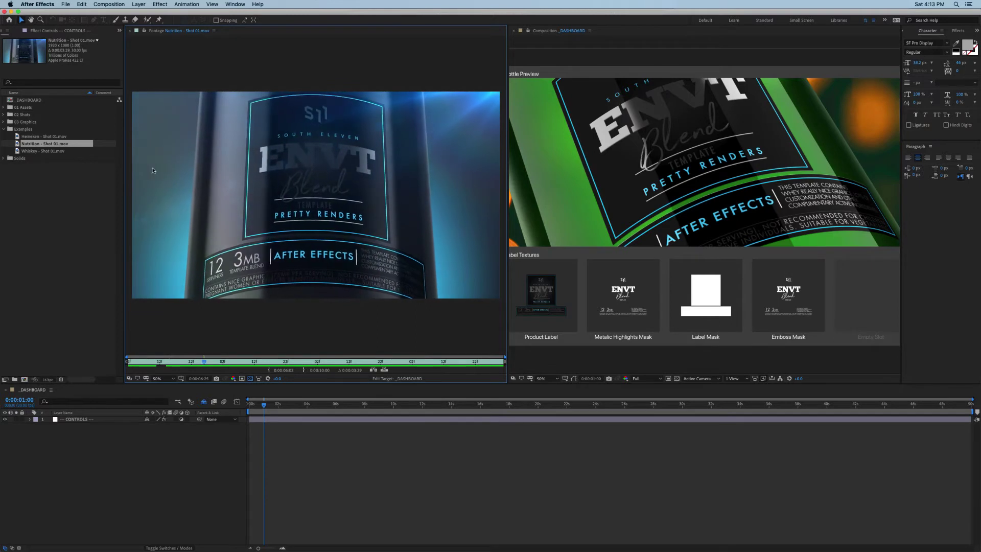
Step: Play Whiskey - Shot 01.mov and zoom in to inspect the bottle
double_click(56, 151)
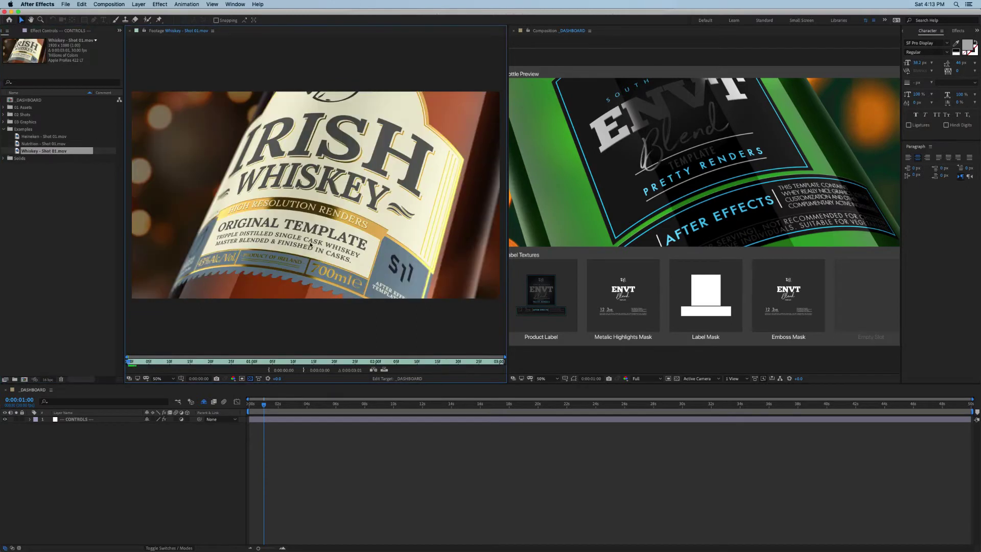
key(space)
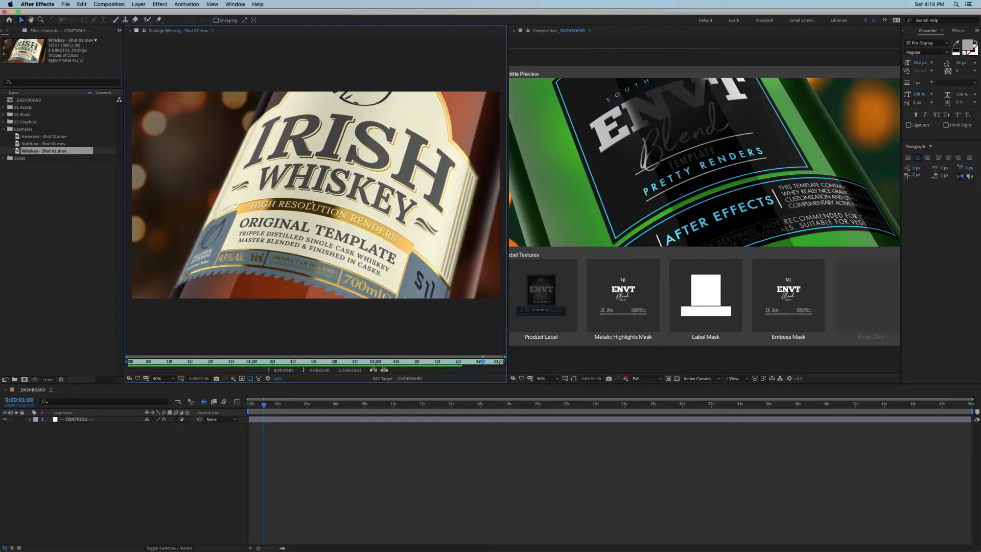
scroll(317, 210, up, 2)
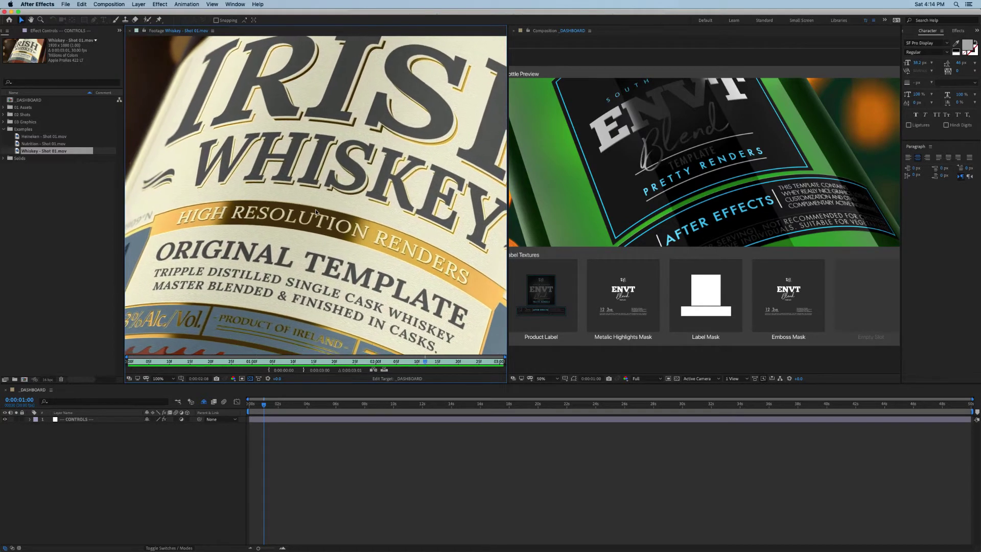
scroll(315, 209, up, 2)
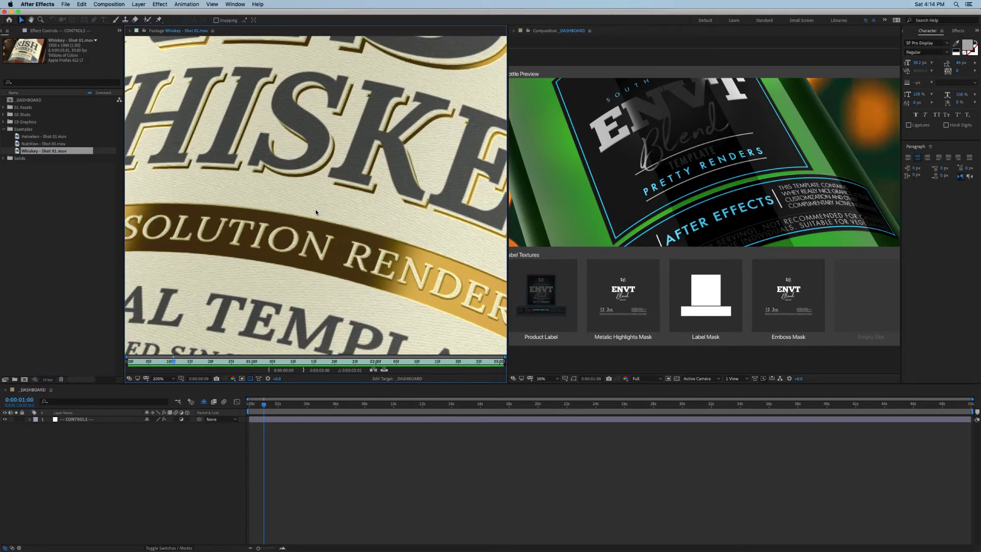
scroll(315, 211, down, 4)
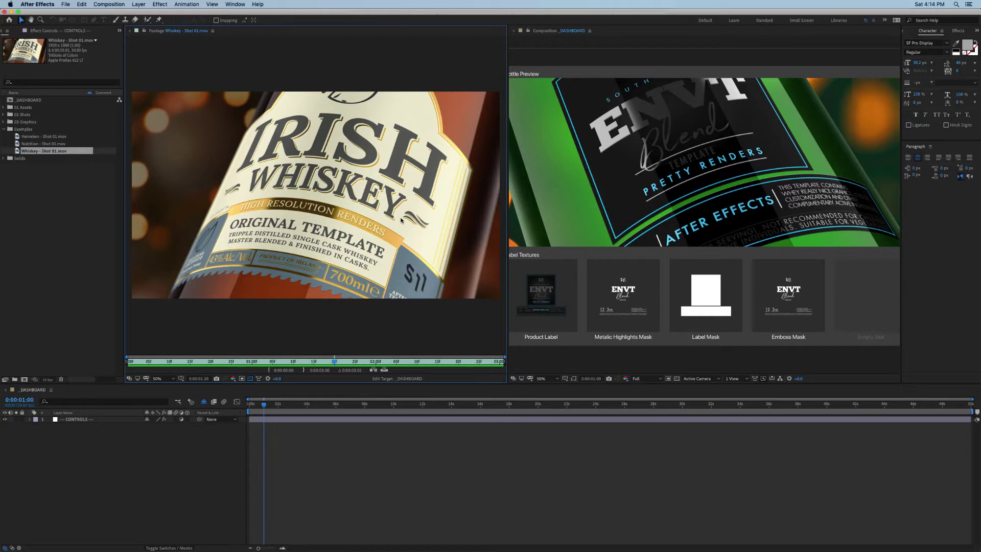
Step: Close the footage viewer and set the _DASHBOARD composition to 0:00:00:17
click(130, 30)
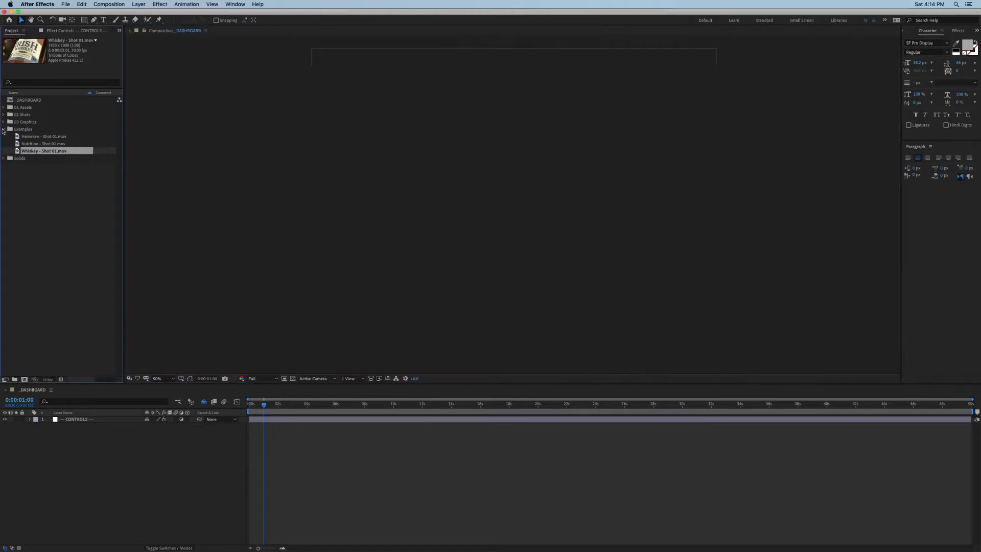
click(3, 129)
drag(267, 405, 257, 407)
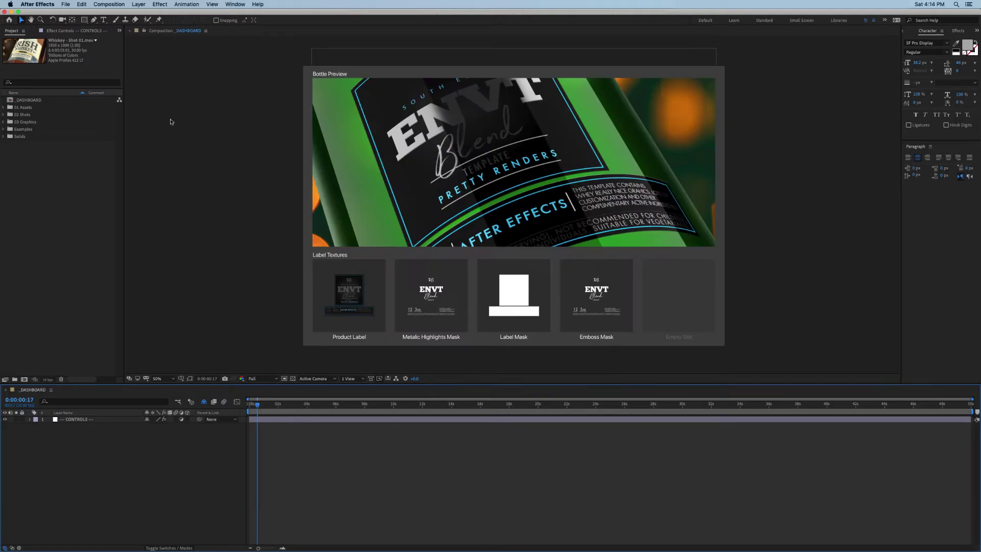
click(40, 101)
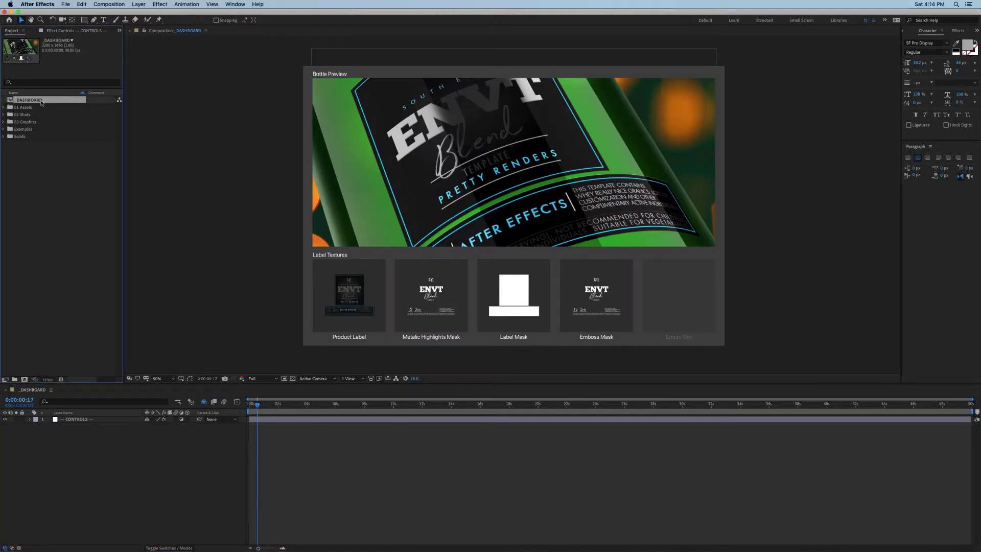
click(221, 179)
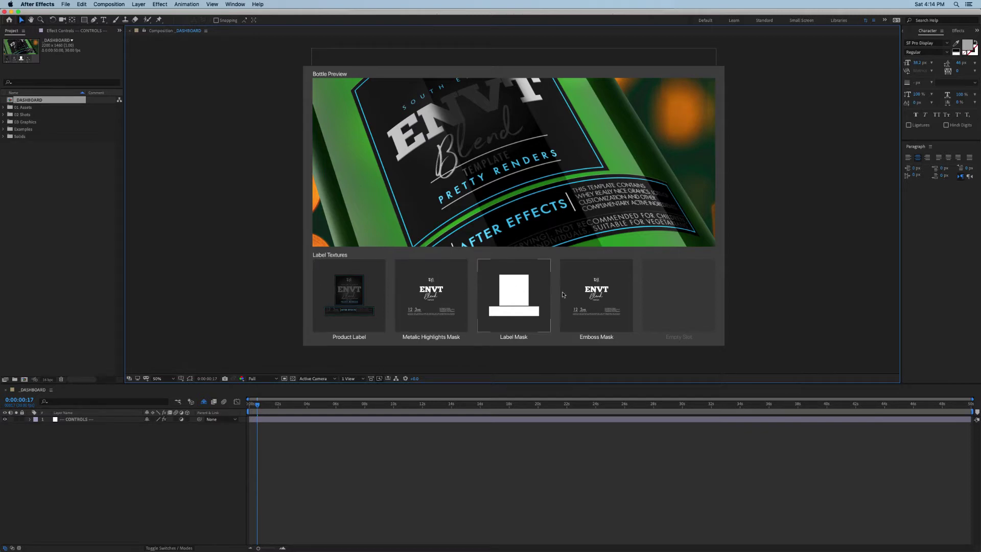
Step: Select the CONTROLS layer and show its Designer Dashboard effect settings
click(431, 299)
click(90, 419)
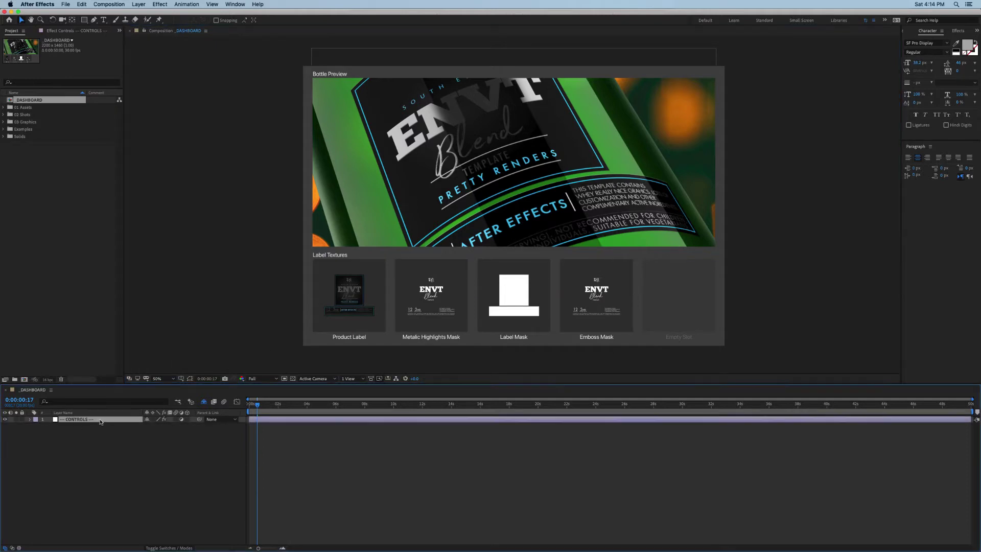
click(72, 31)
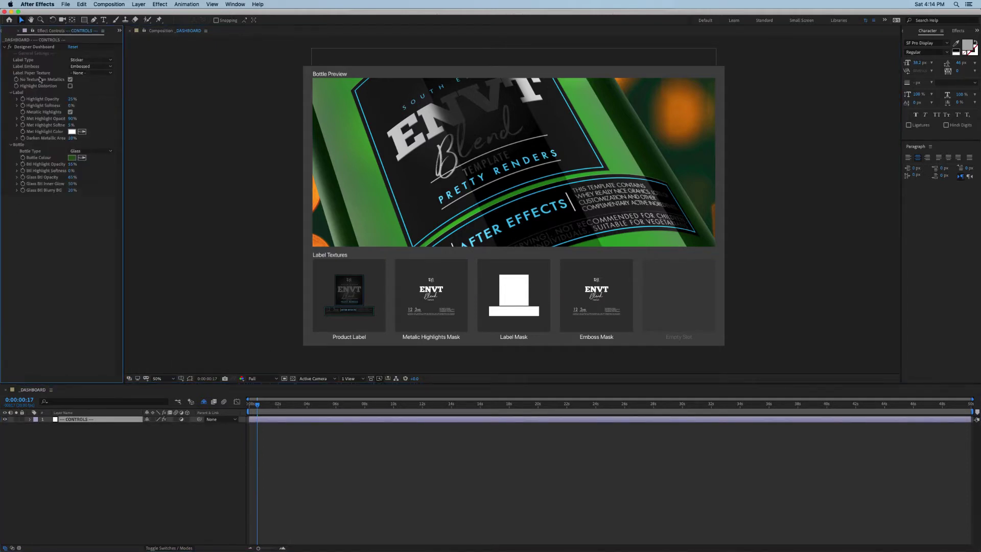
click(199, 483)
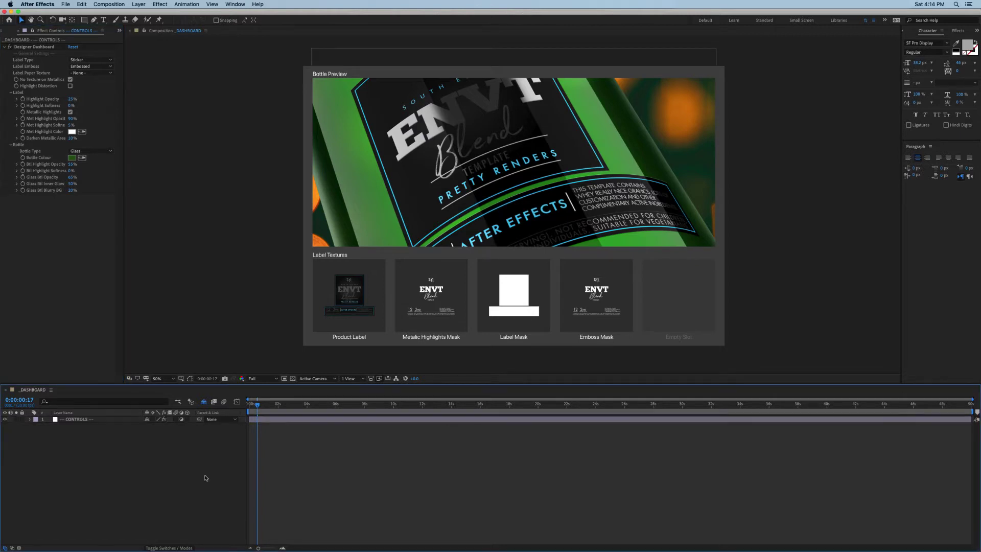
click(786, 240)
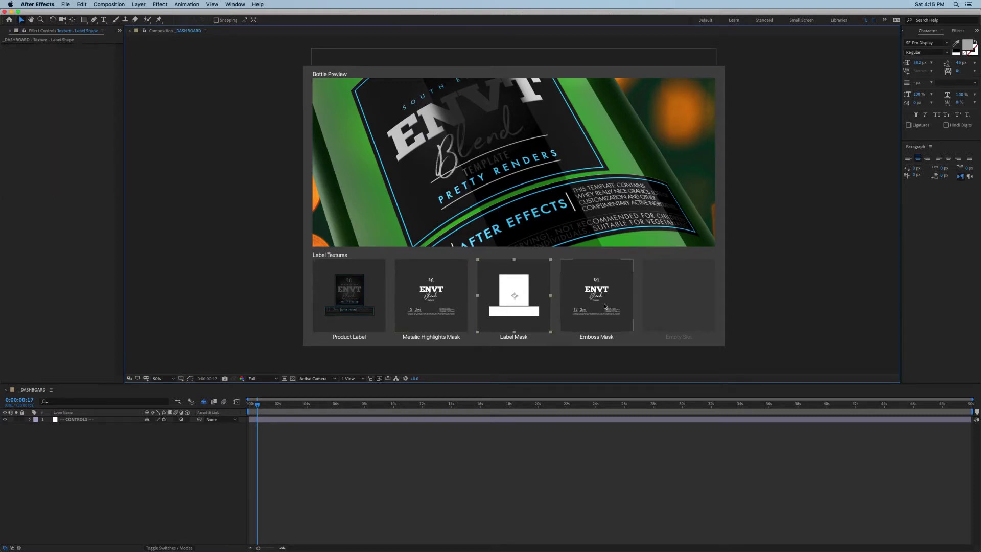
click(373, 304)
click(603, 300)
double_click(372, 296)
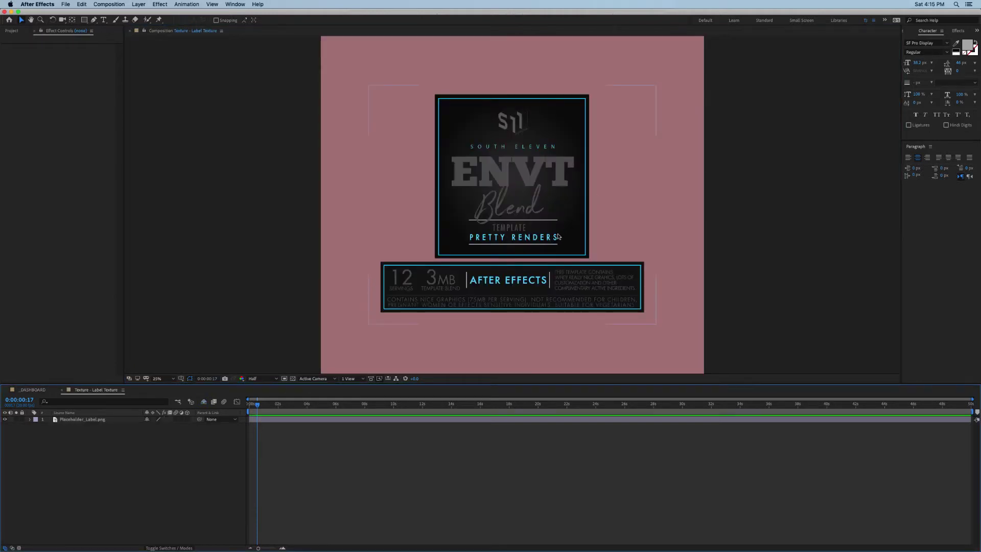
click(63, 391)
click(436, 298)
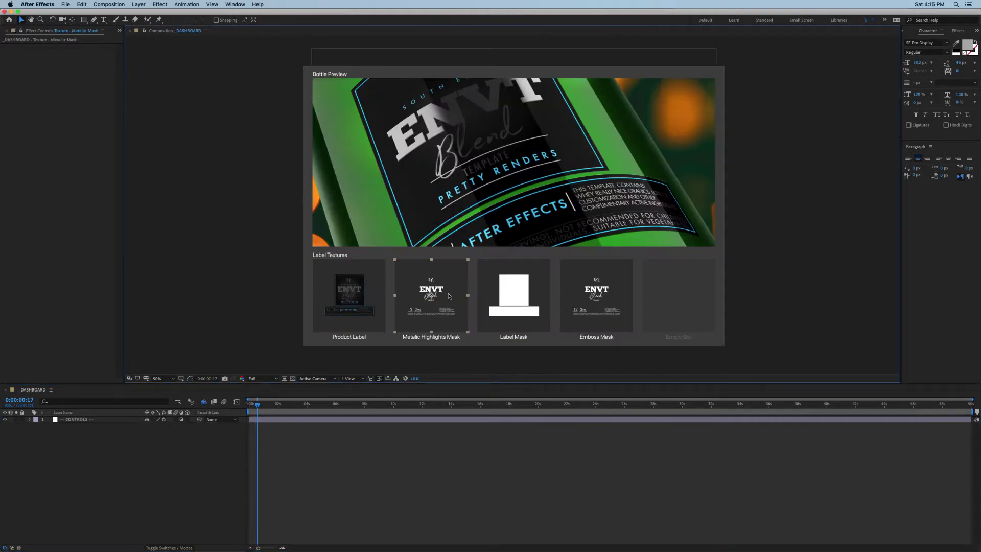
double_click(441, 302)
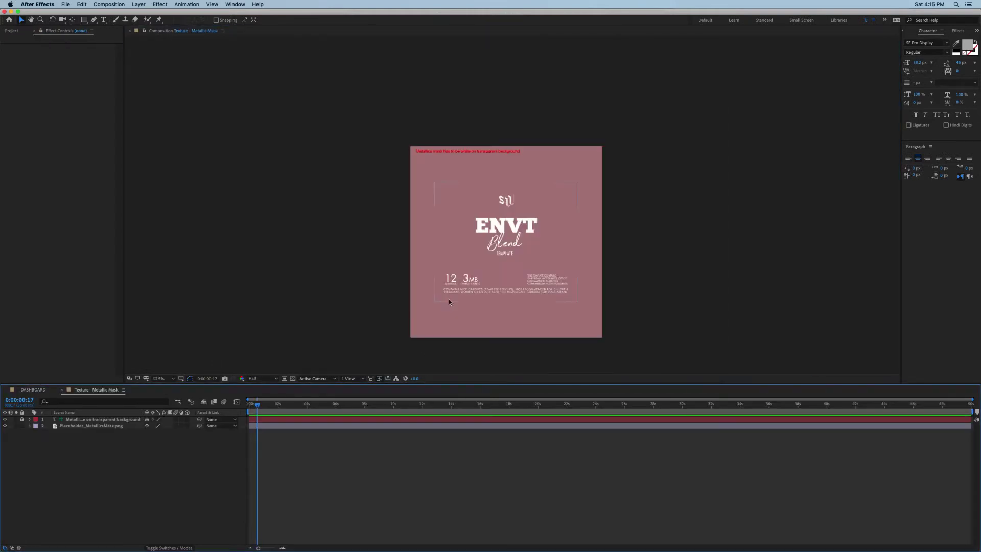
click(623, 234)
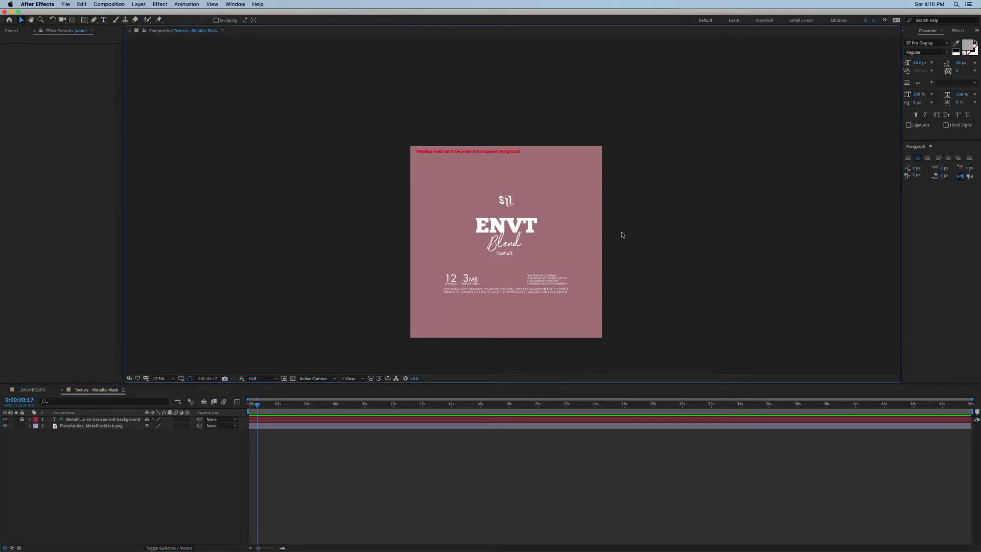
scroll(440, 160, up, 1)
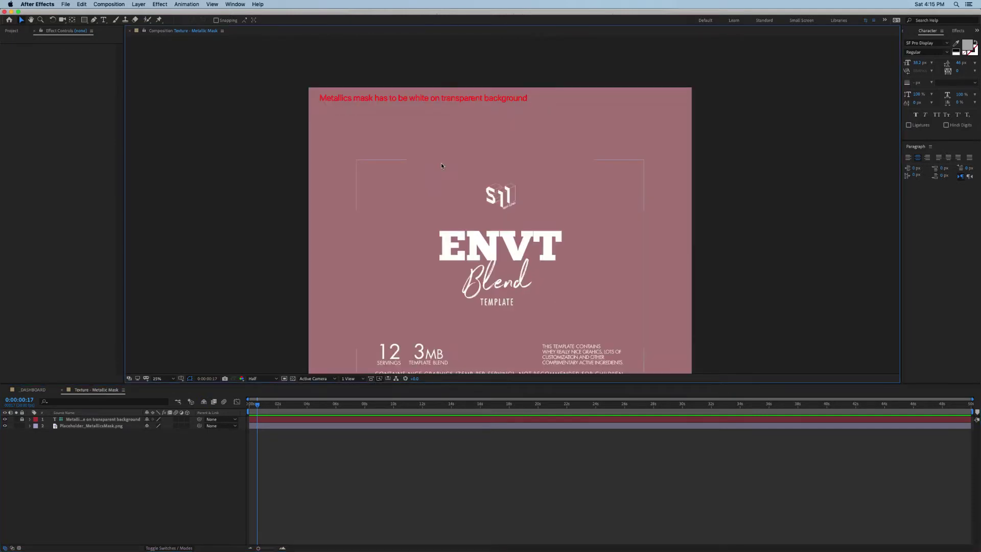
scroll(376, 123, up, 3)
scroll(377, 122, left, 3)
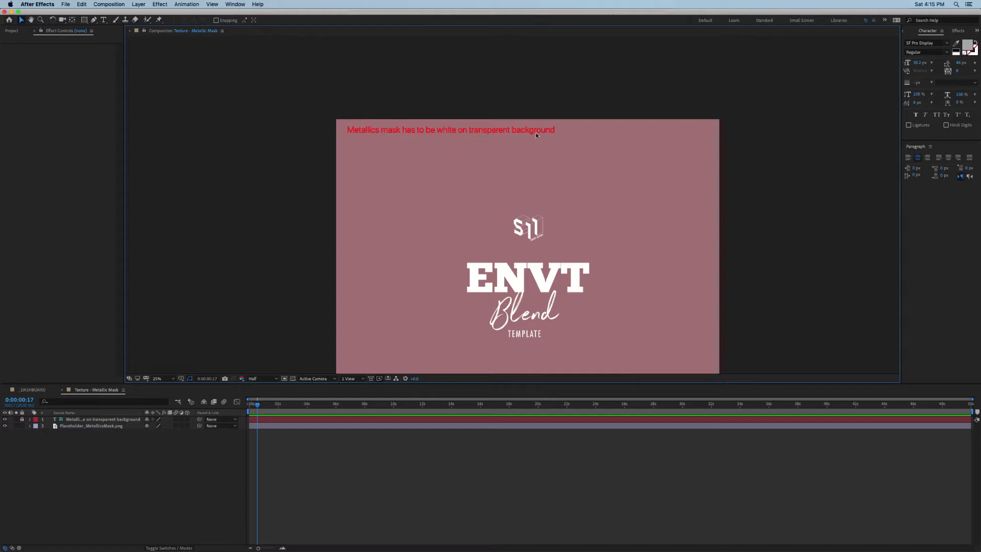
scroll(519, 143, down, 5)
scroll(519, 143, right, 2)
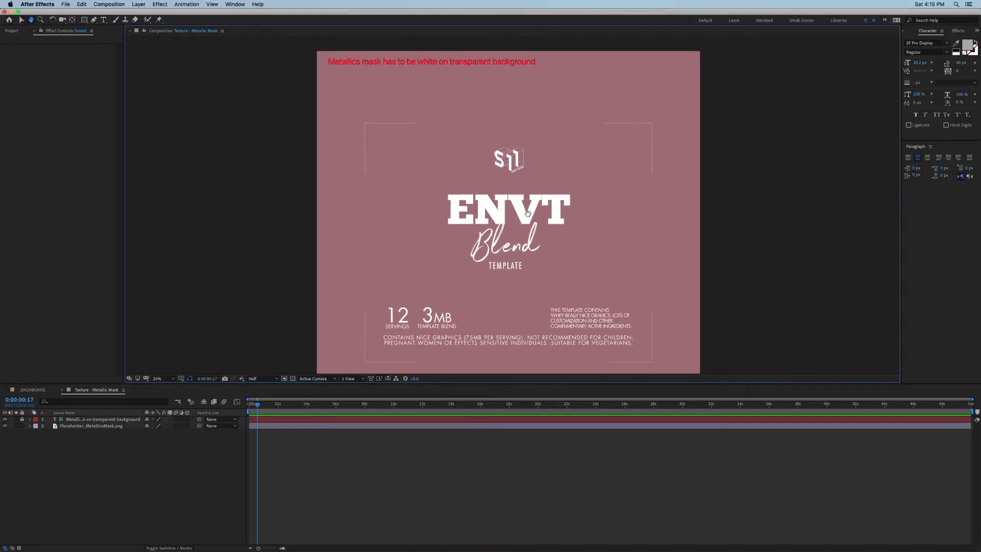
key(v)
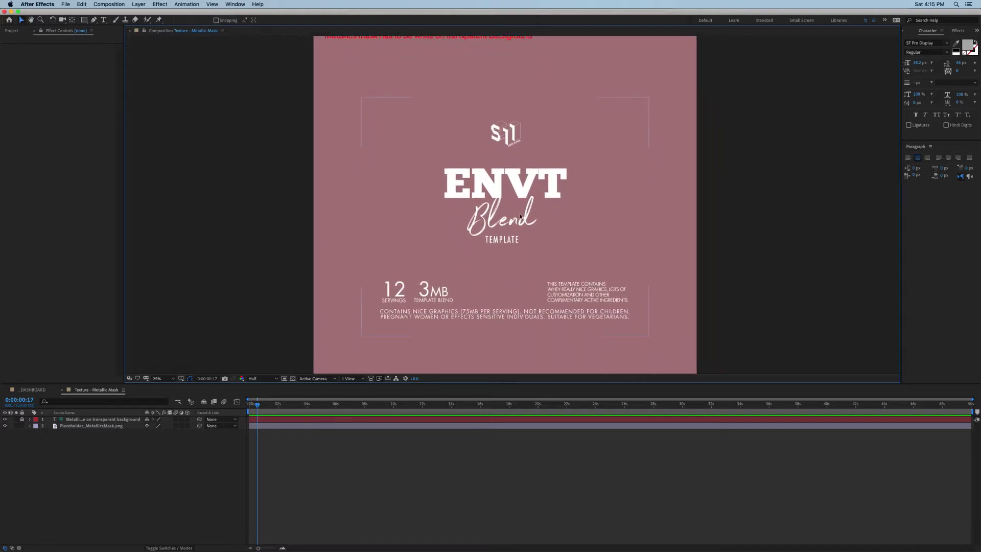
Step: Close the Metallic Mask composition and inspect the Label Mask, Product Label and Emboss Mask textures
click(62, 391)
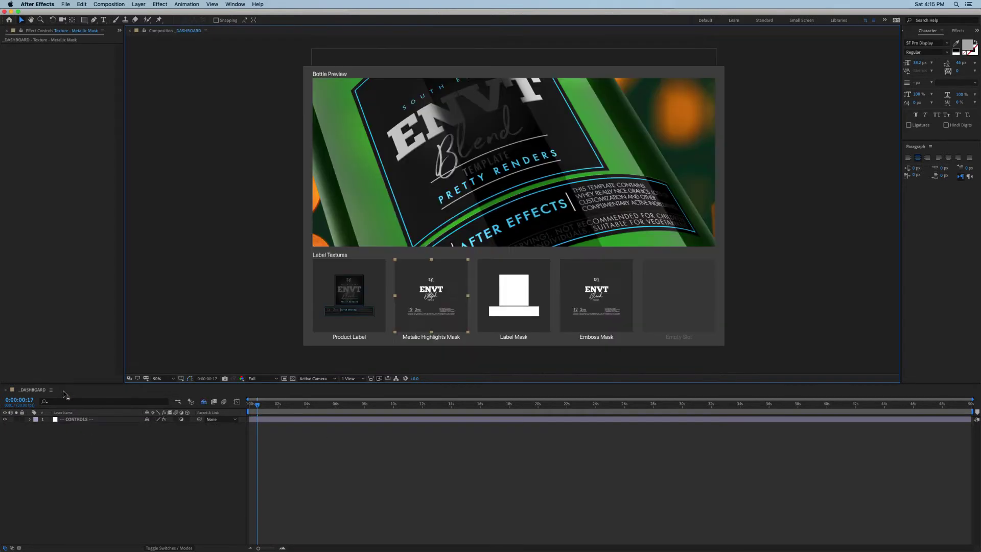
click(516, 318)
click(356, 279)
click(531, 305)
click(616, 296)
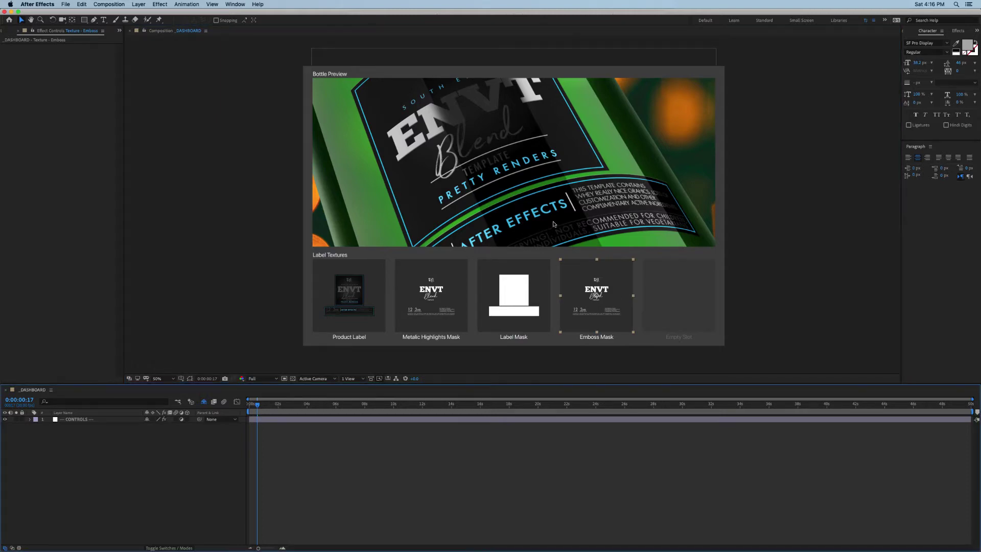
Step: Zoom the dashboard out and pan to show the bottle preview and label texture thumbnails
scroll(451, 153, up, 2)
drag(409, 134, 412, 145)
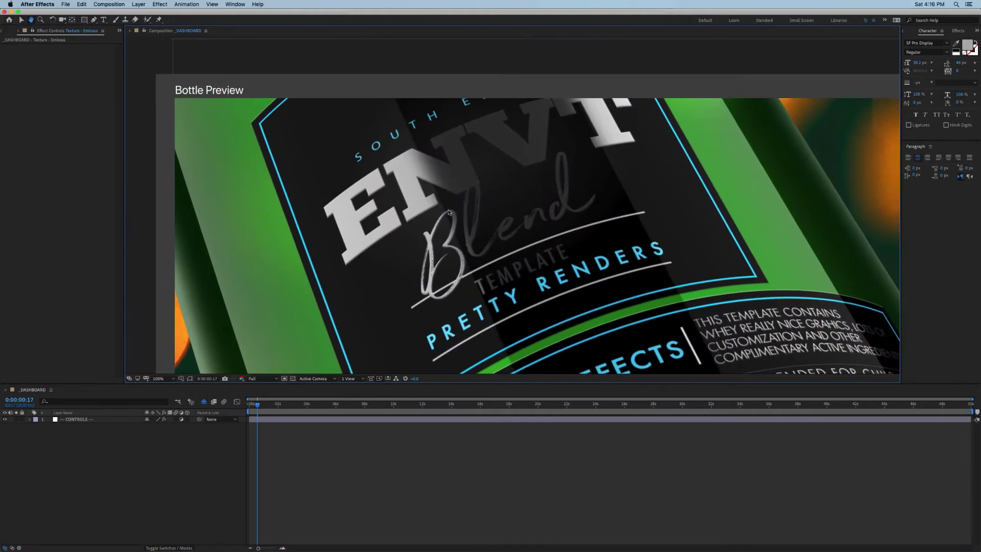
scroll(499, 174, up, 2)
key(v)
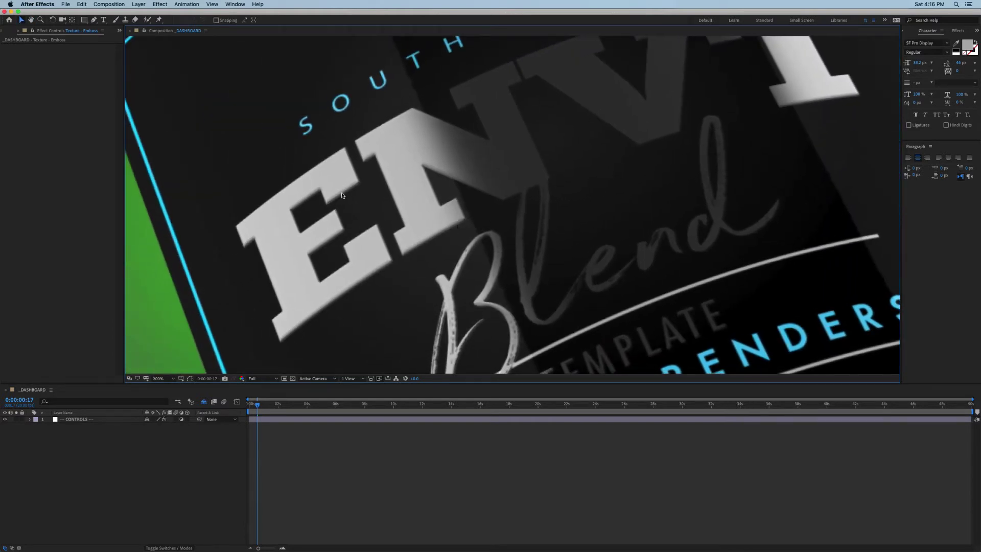
key(comma)
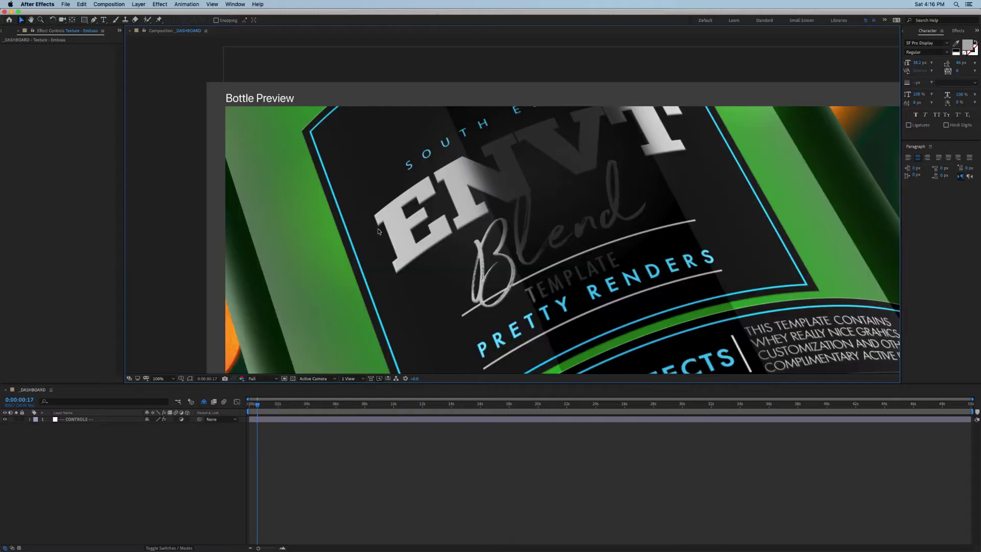
key(comma)
key(h)
drag(615, 269, 547, 187)
Step: Select Product Label and locate Placeholder_EmbossMask.png under 03 Graphics > Labels in the project
key(v)
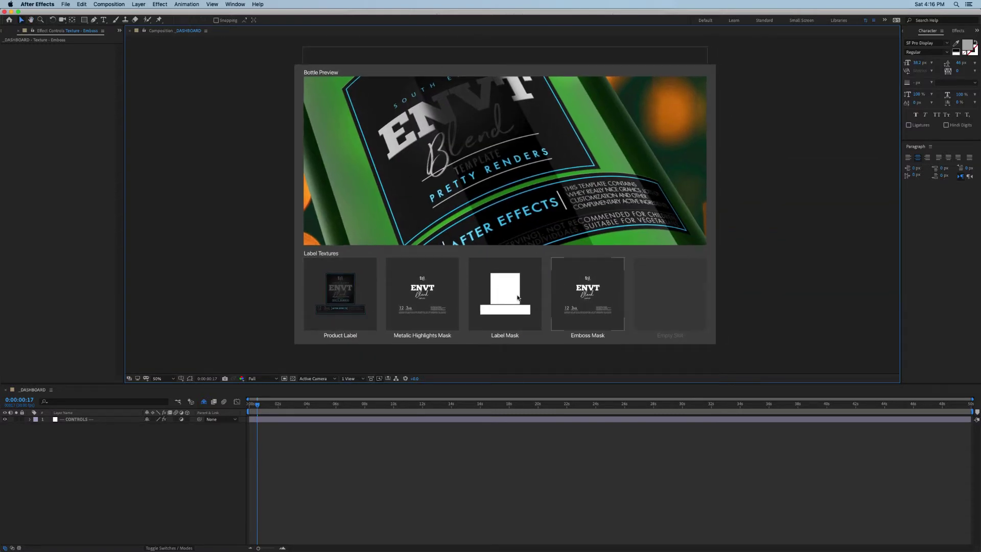
click(359, 295)
click(119, 30)
click(135, 40)
click(4, 122)
click(11, 137)
click(60, 151)
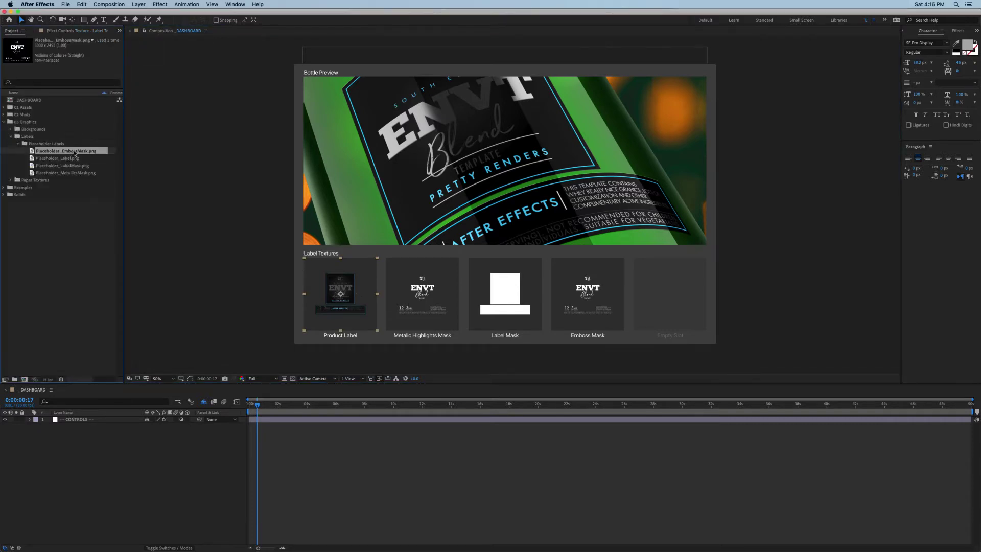
Step: In the Product Label precomp, try replacing the label image with the emboss mask, then undo it
double_click(353, 271)
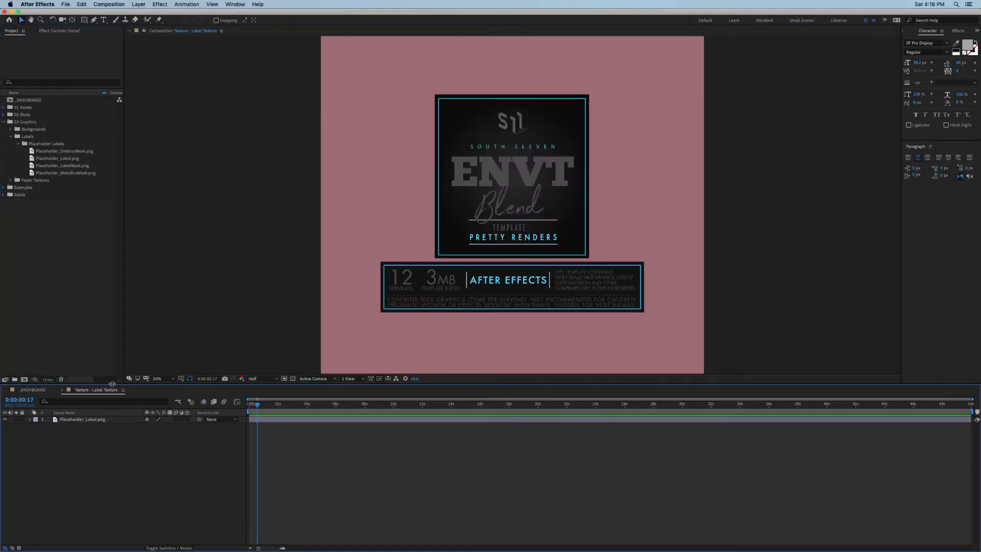
click(86, 420)
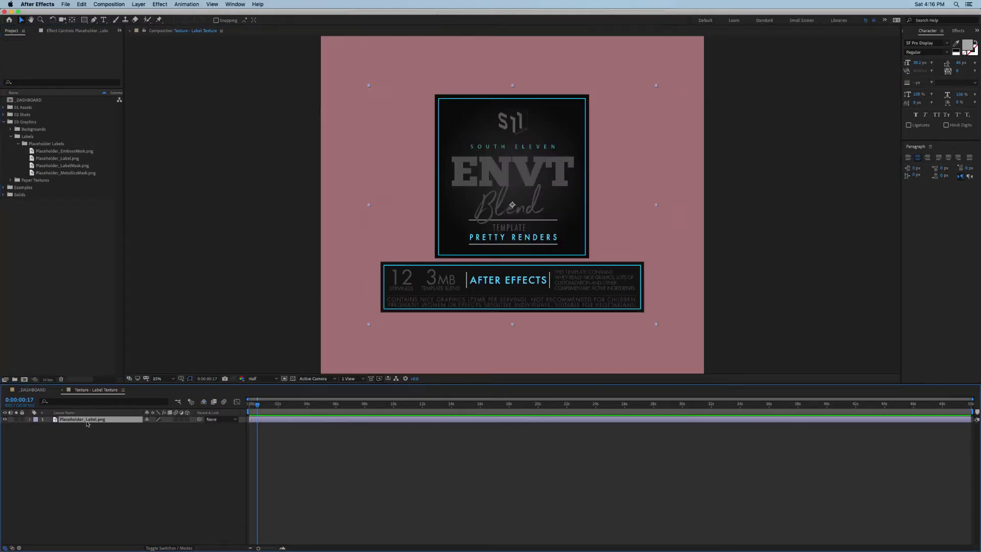
click(70, 159)
click(70, 166)
click(63, 152)
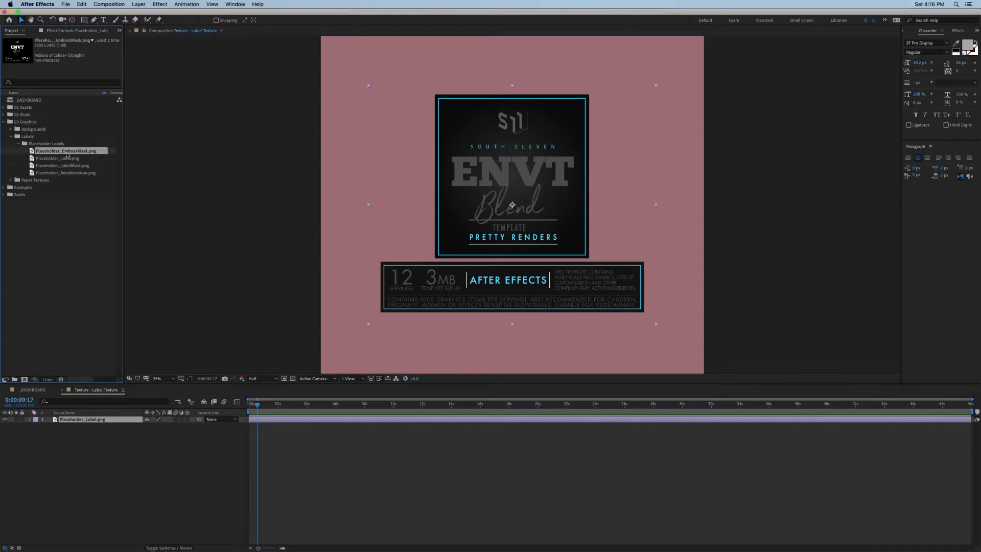
drag(71, 150, 80, 422)
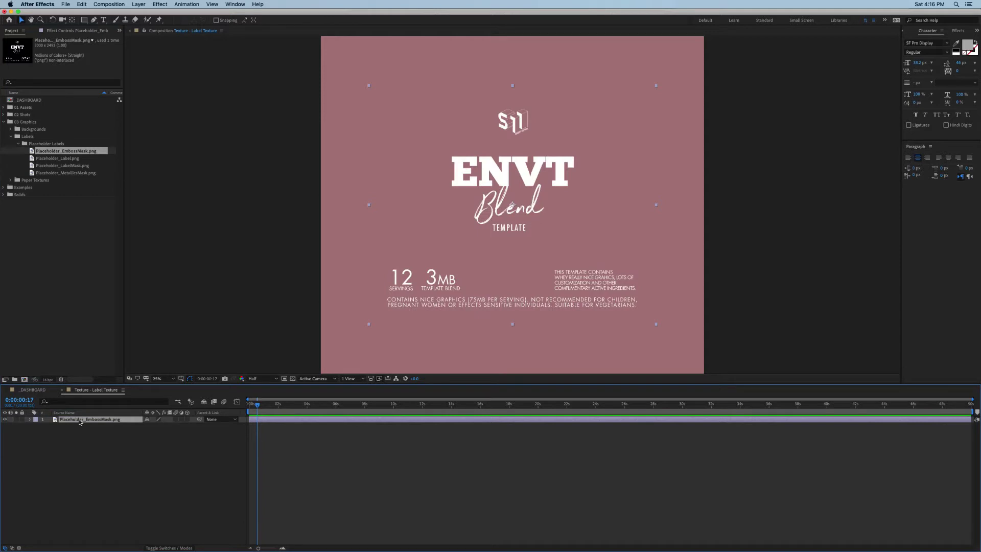
click(127, 434)
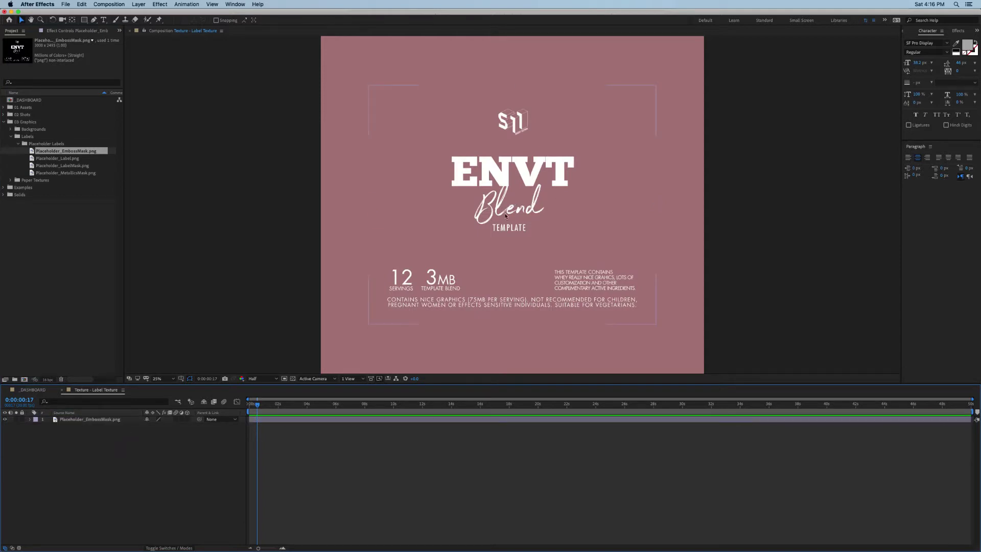
key(ctrl+z)
key(ctrl+shift+z)
key(ctrl+z)
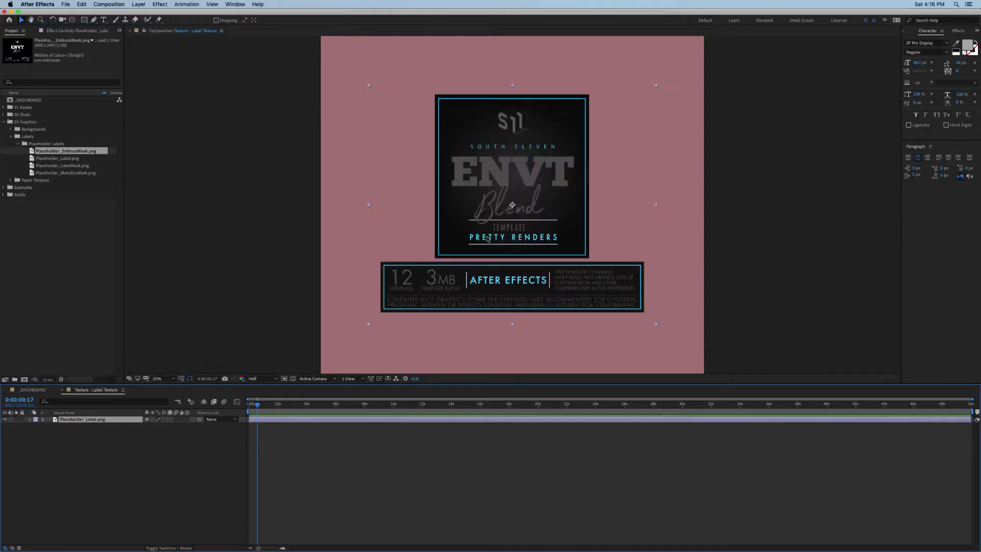
Step: Close the precomp and show the CONTROLS layer's Designer Dashboard settings
click(63, 390)
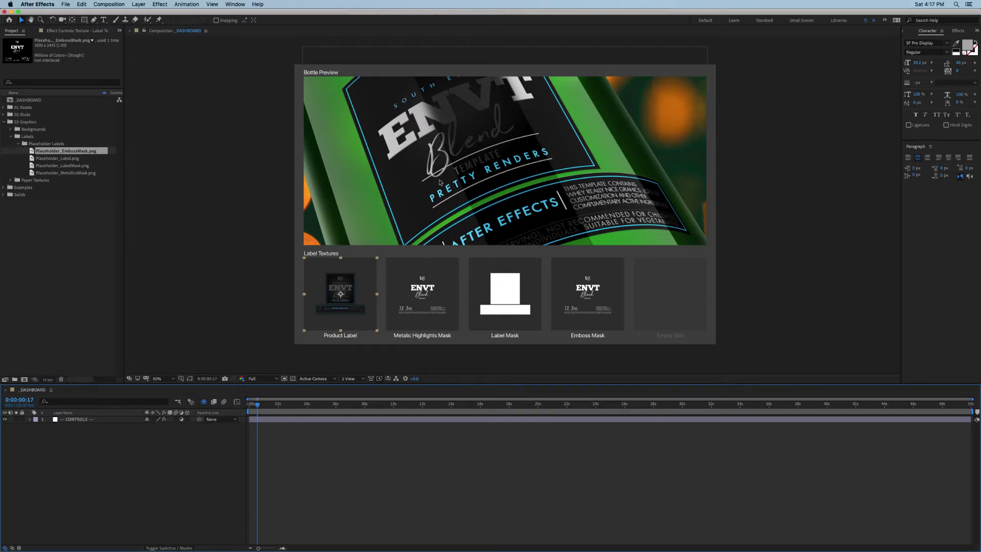
click(93, 419)
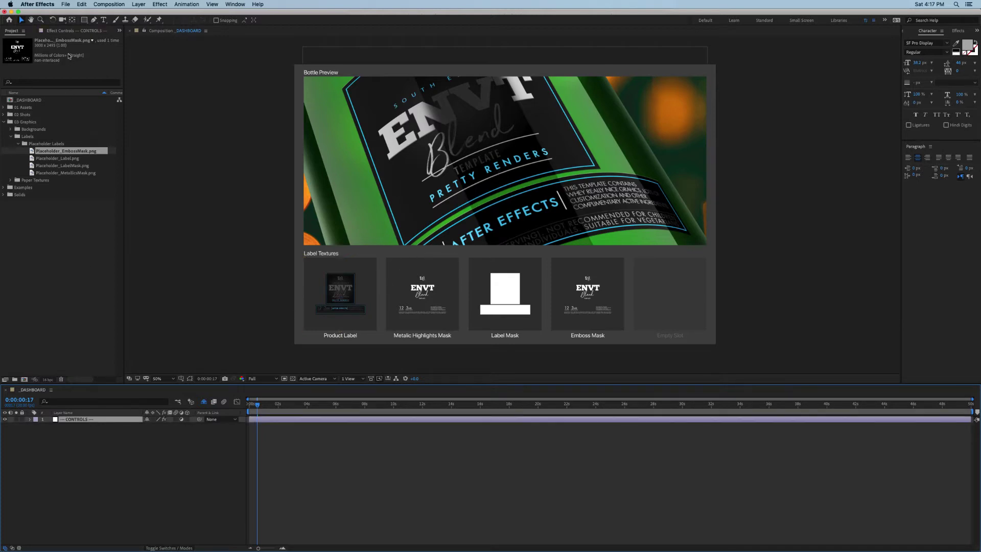
click(47, 31)
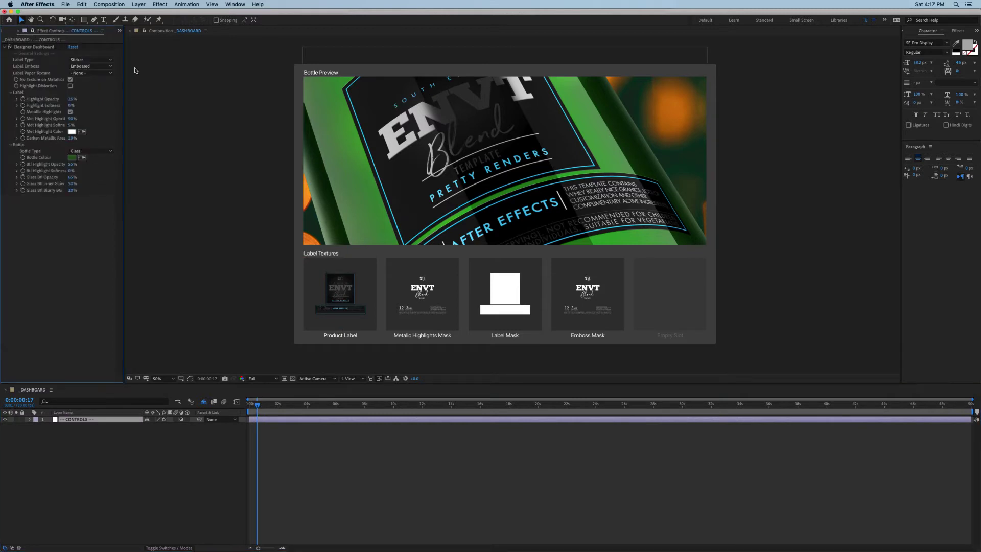
Step: Open the Shot 01 composition from the 02 Shots folder
click(120, 31)
click(138, 38)
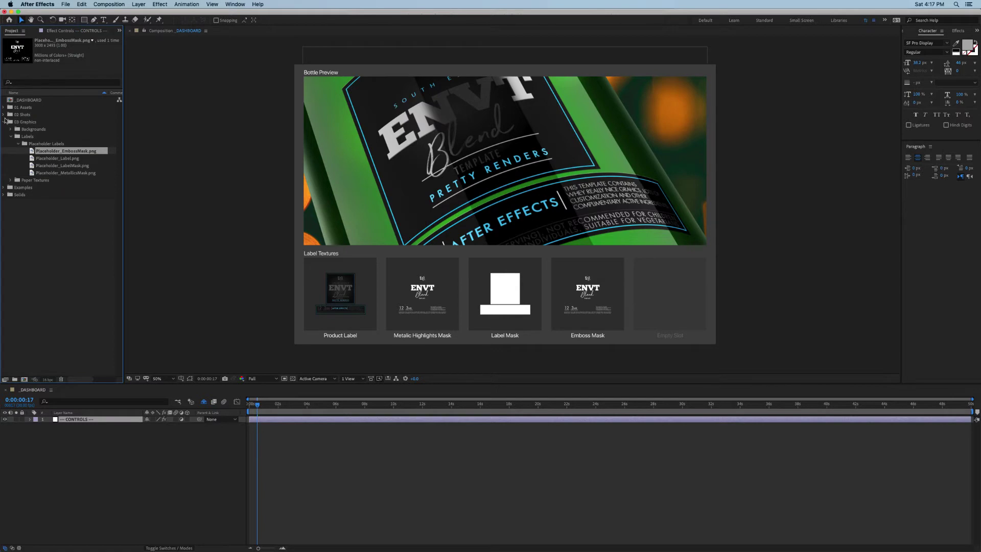
click(3, 115)
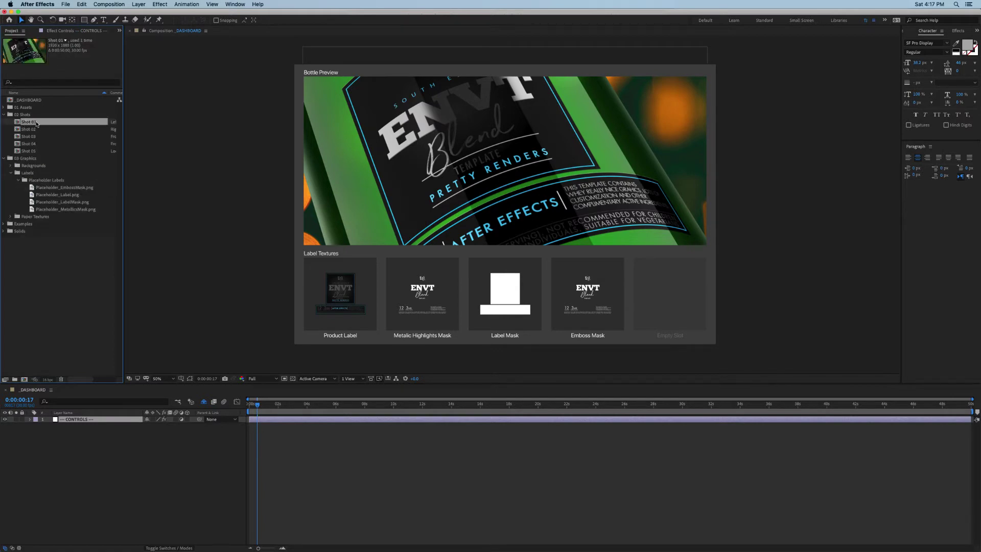
double_click(29, 122)
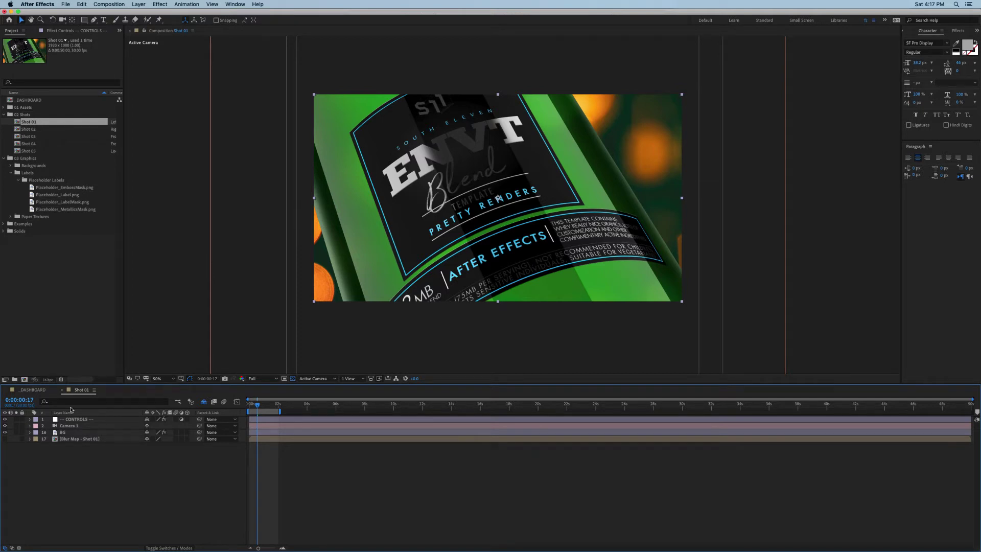
Step: Show the CONTROLS Designer Dashboard settings with the Label and Bottle groups collapsed
click(72, 30)
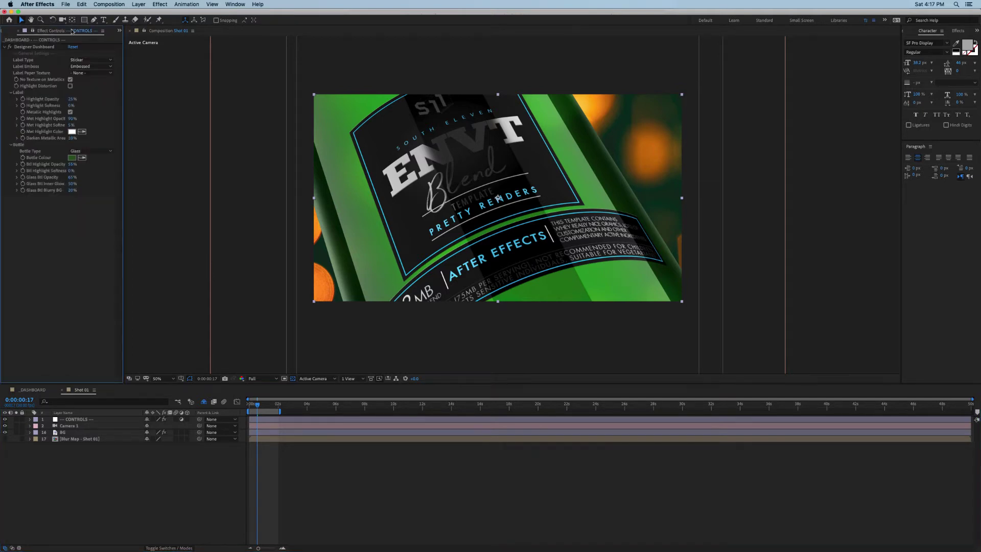
click(43, 47)
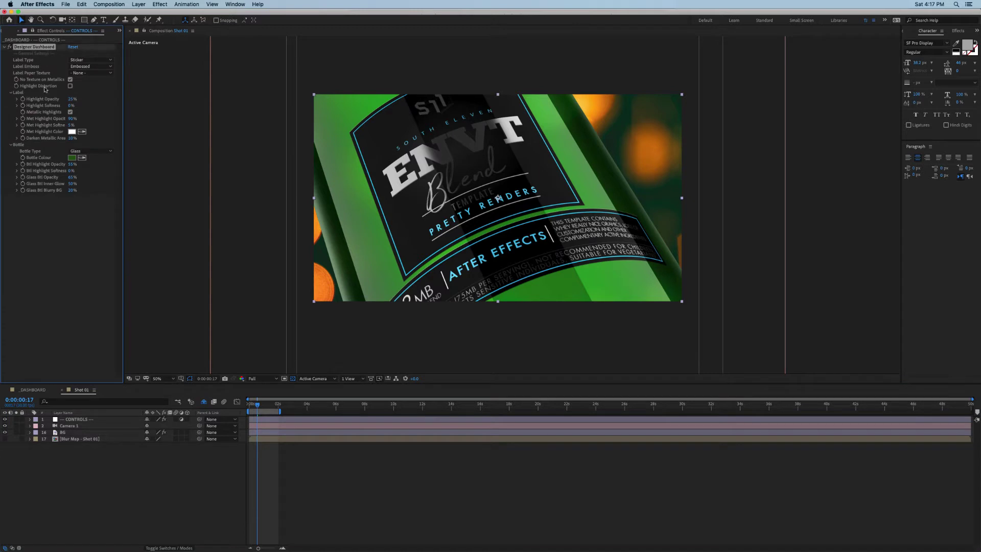
click(10, 92)
click(11, 98)
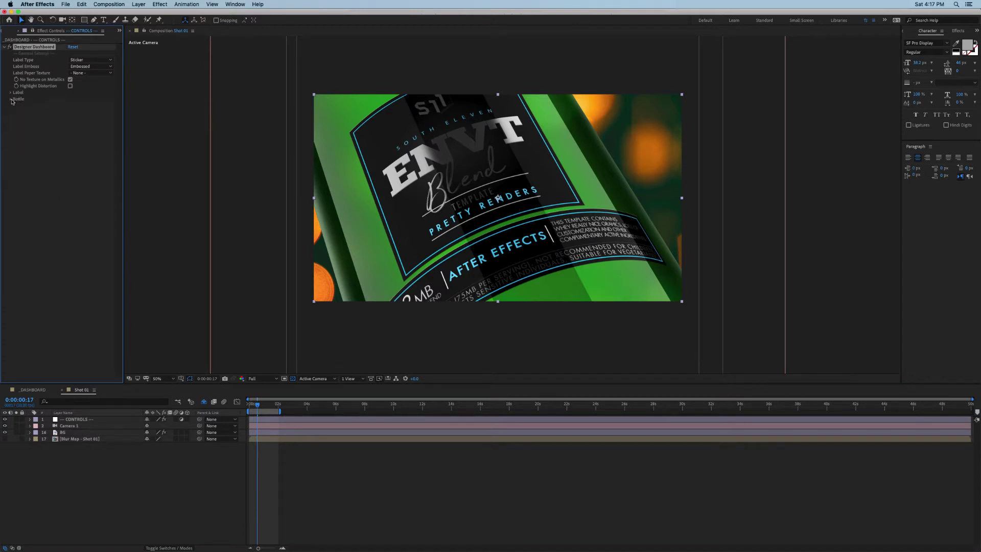
Step: Try the Printed label type at 100% zoom, then revert to Sticker
click(80, 61)
click(79, 60)
key(period)
drag(366, 205, 410, 185)
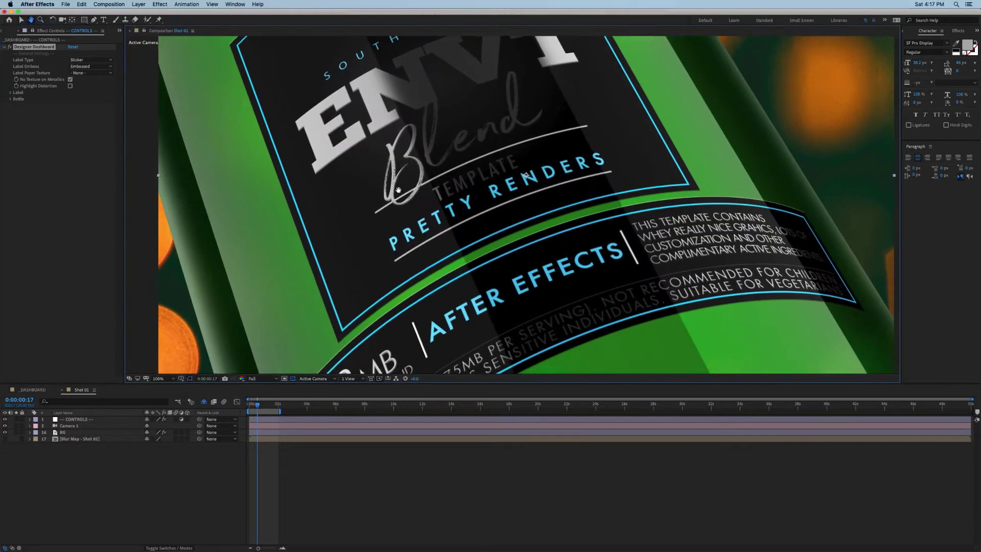
click(88, 61)
click(88, 74)
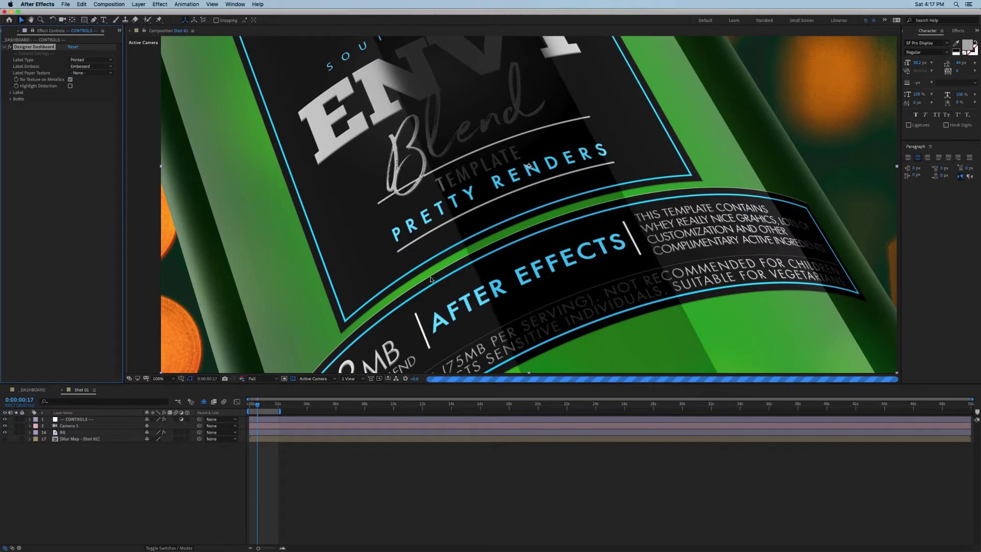
key(super+z)
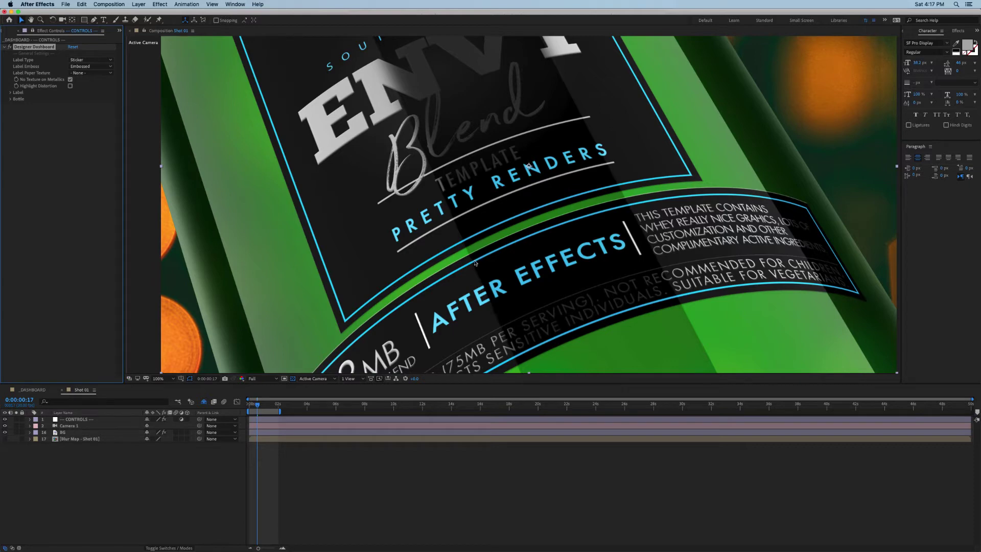
key(super+shift+z)
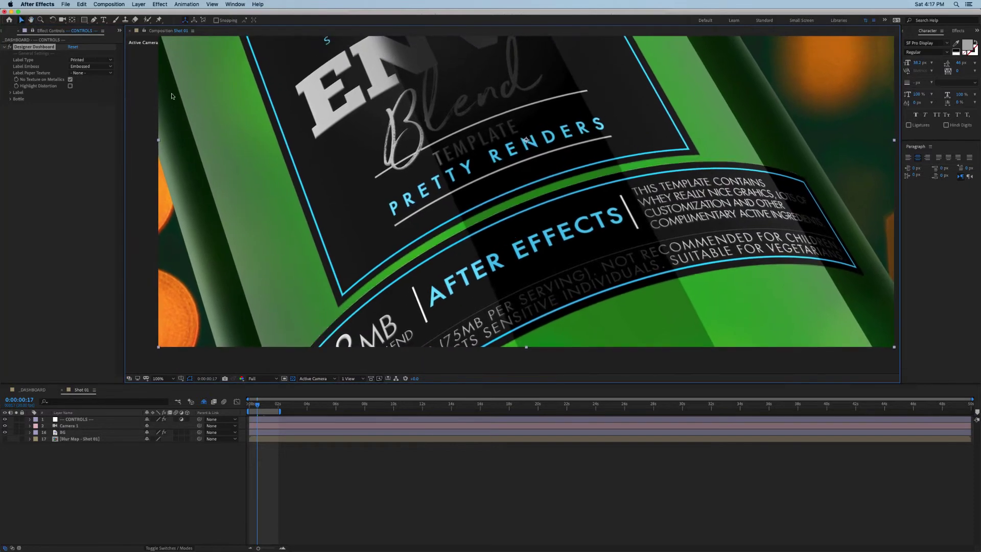
key(super+z)
Step: Try Embossed and None, then set Label Emboss to Debossed
click(87, 69)
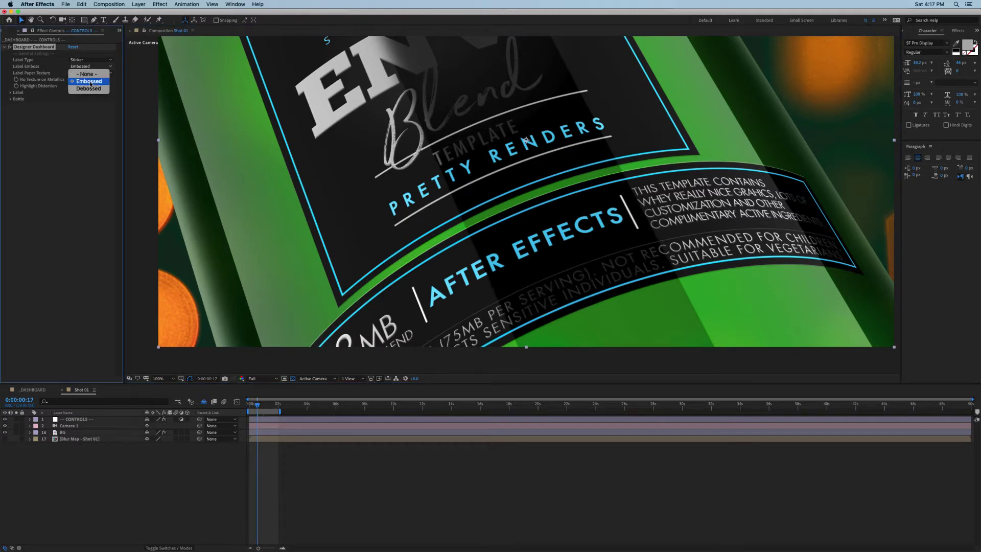
click(90, 81)
click(89, 66)
click(87, 74)
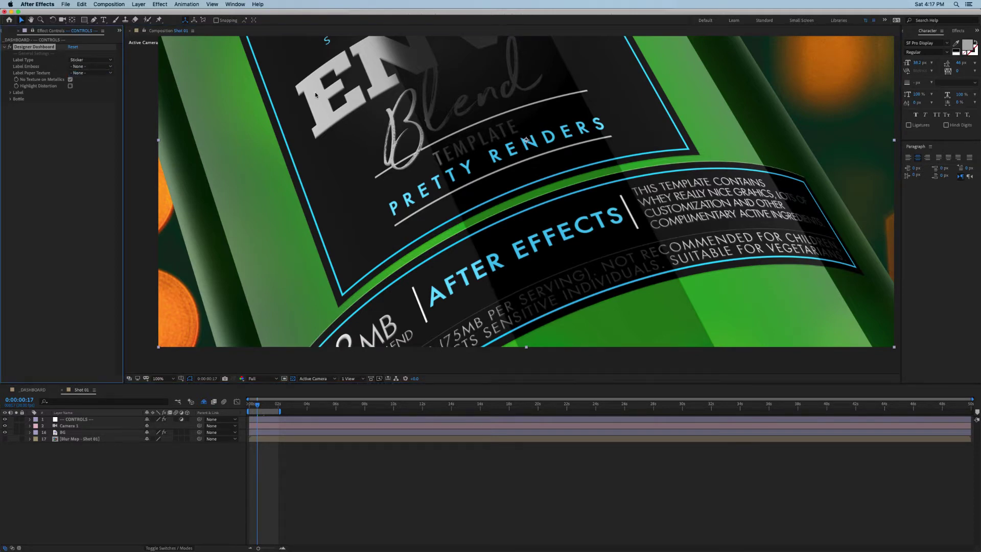
scroll(315, 95, up, 2)
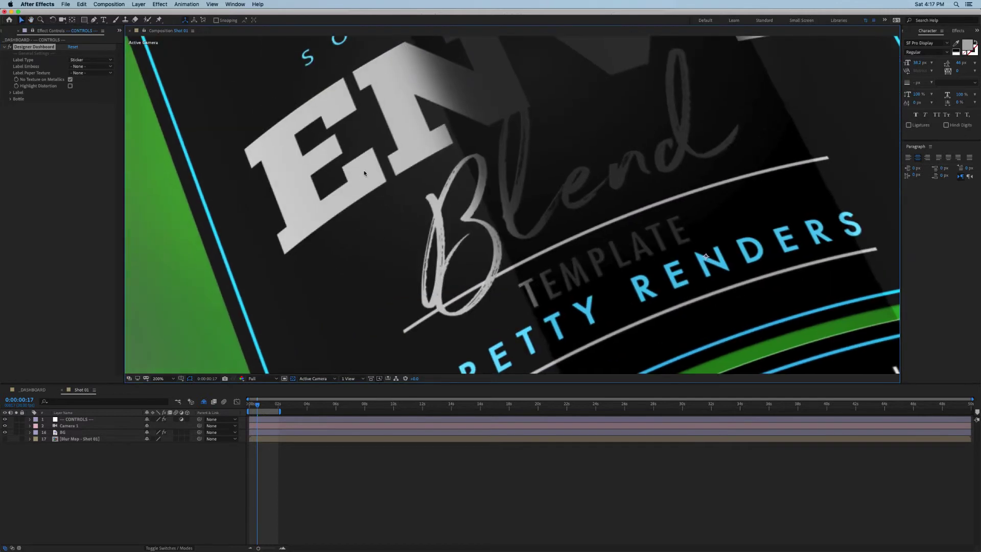
click(90, 66)
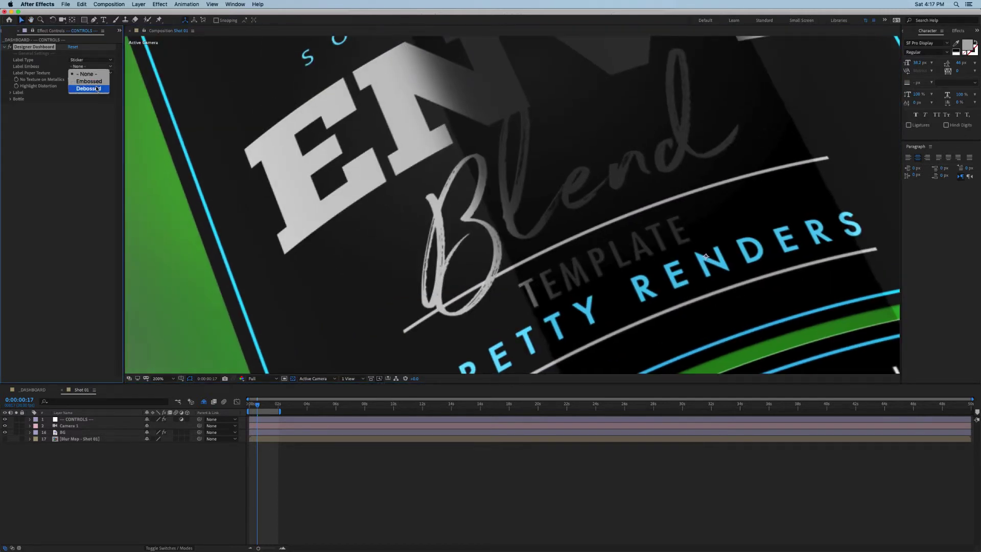
click(97, 88)
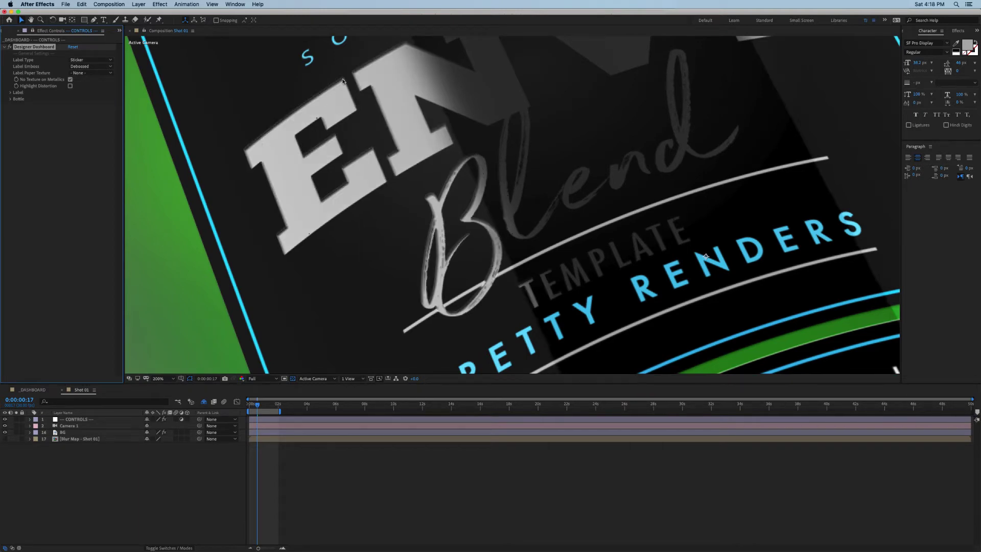
Step: Set Label Emboss to None and give the label a Cellulose paper texture
click(91, 66)
click(95, 76)
scroll(430, 179, down, 2)
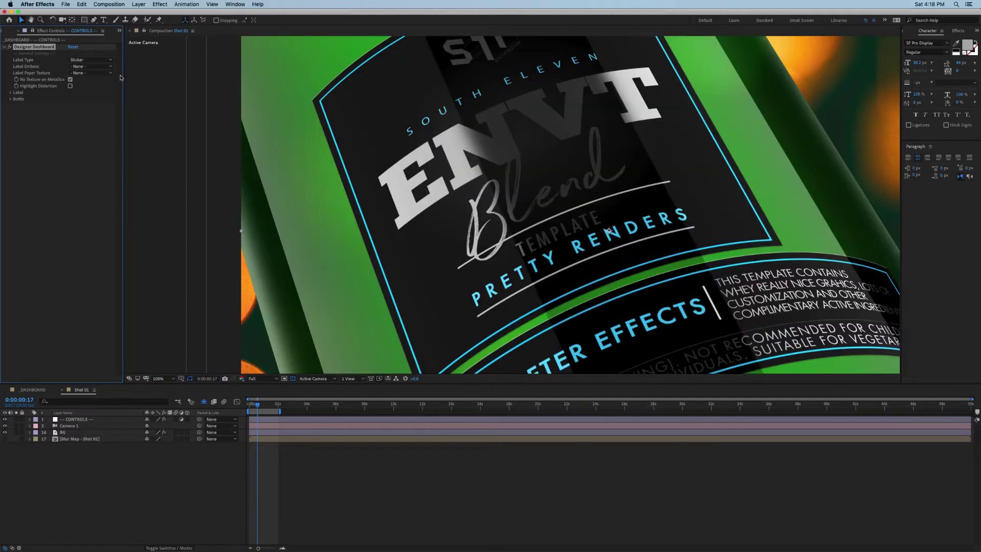
click(90, 73)
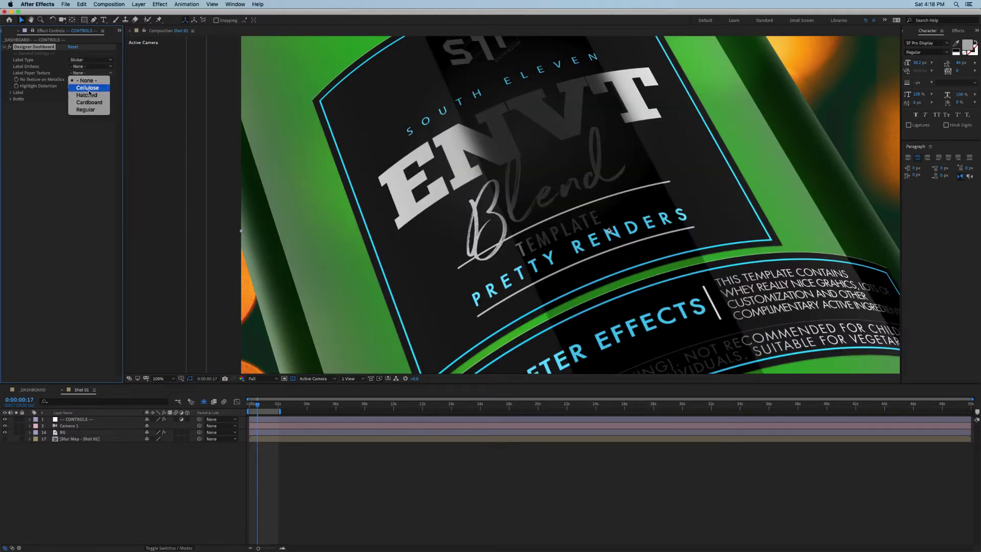
click(87, 88)
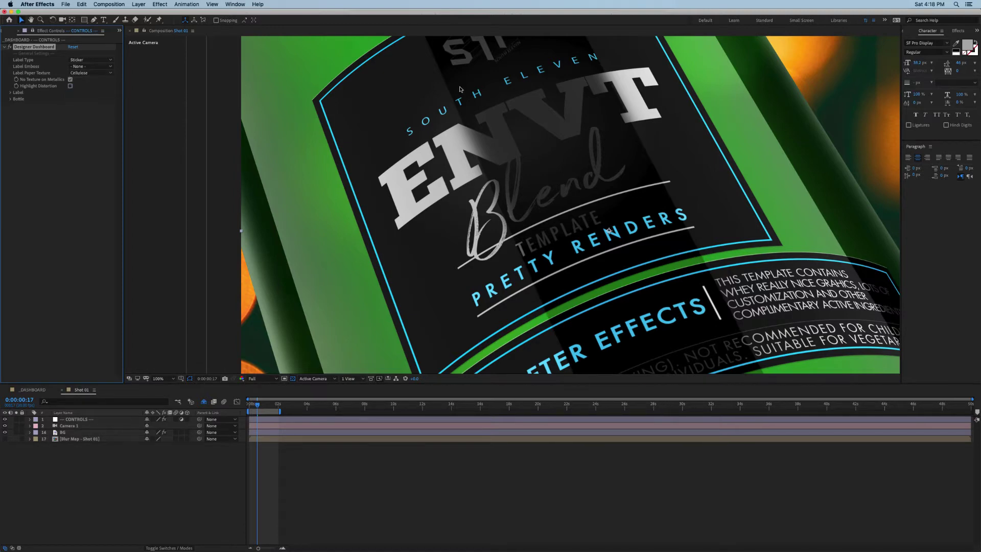
Step: Compare No Texture on Metallics off and on, leaving it switched on
scroll(459, 89, up, 1)
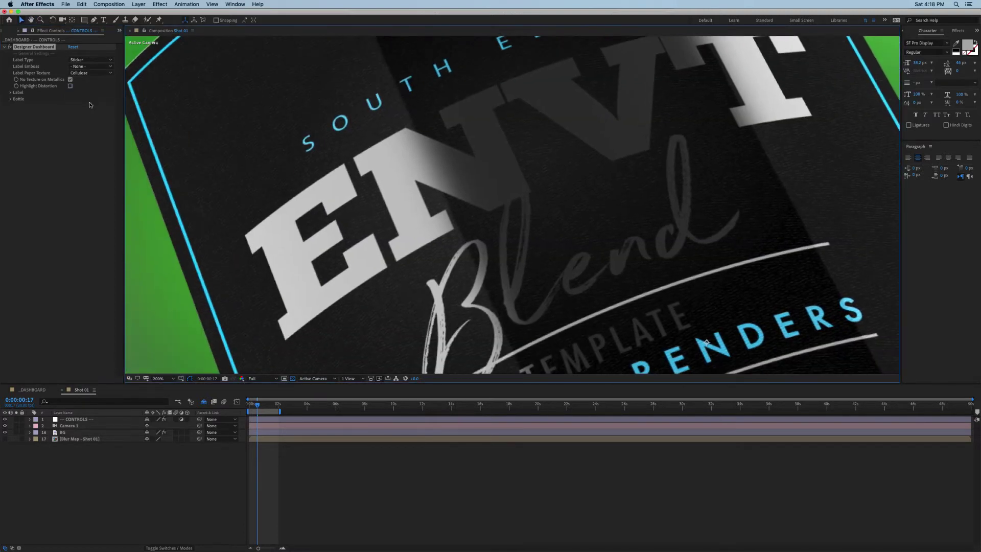
click(71, 80)
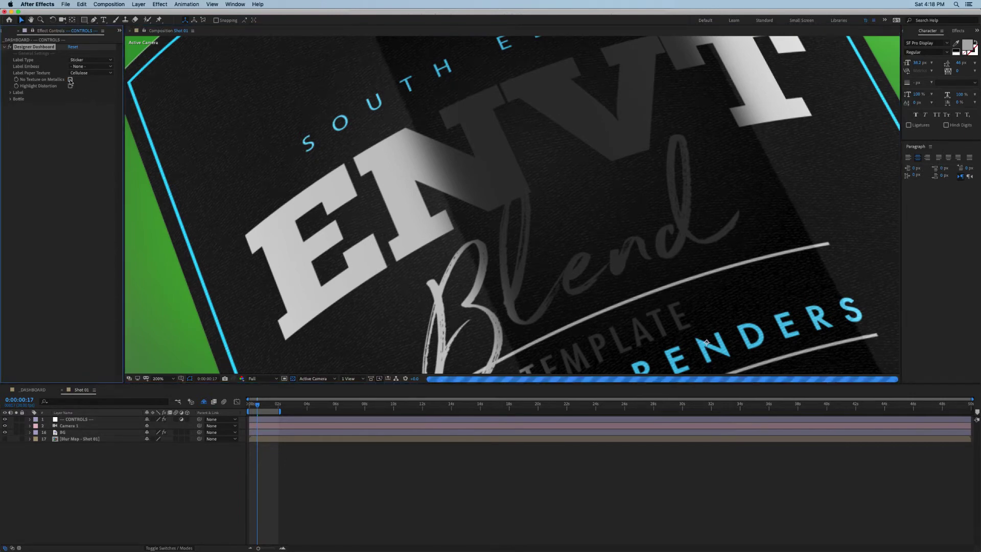
click(71, 79)
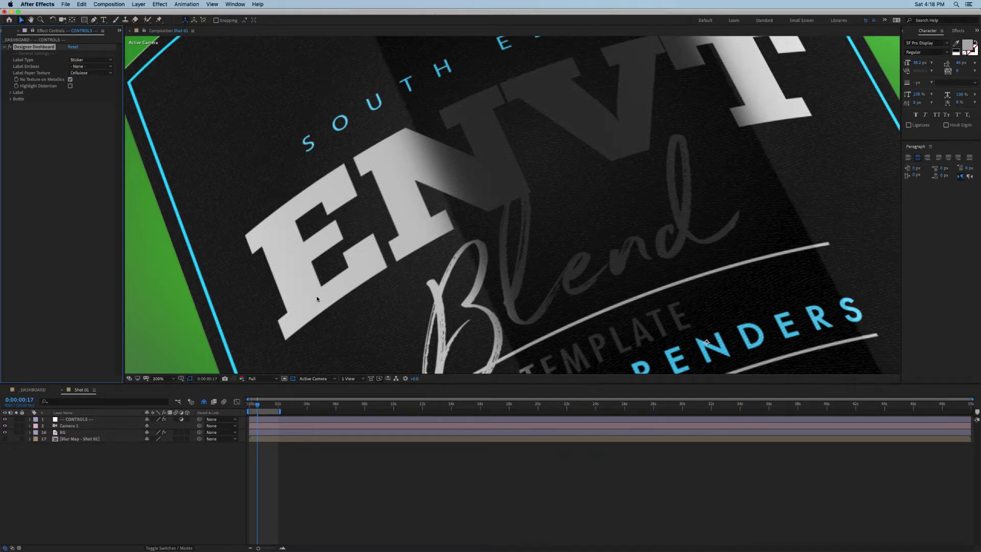
scroll(614, 143, down, 5)
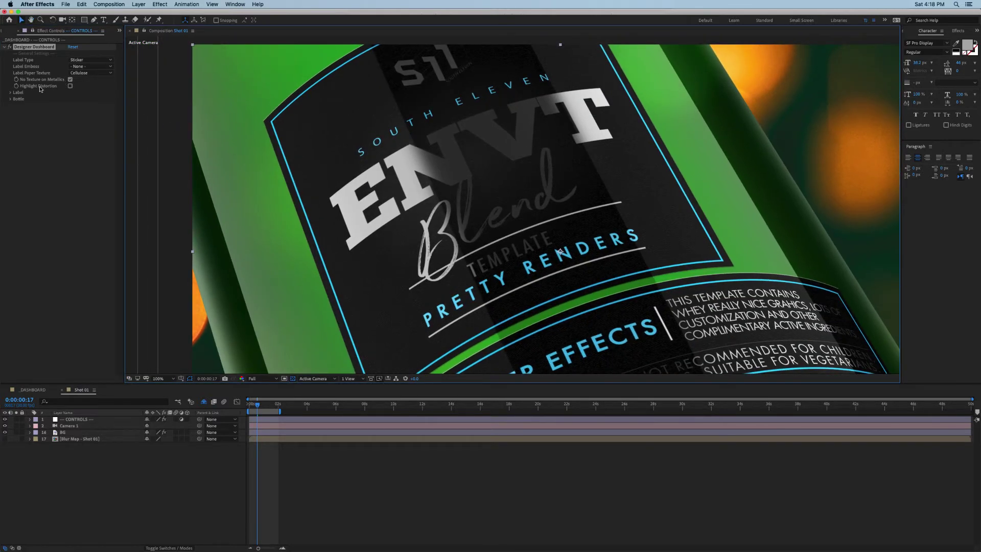
click(70, 86)
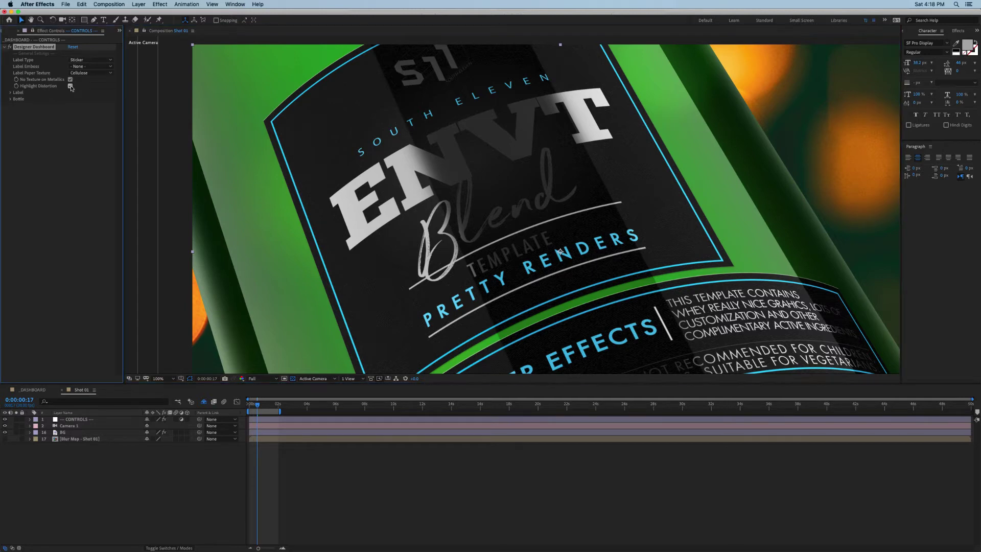
key(h)
drag(634, 267, 296, 107)
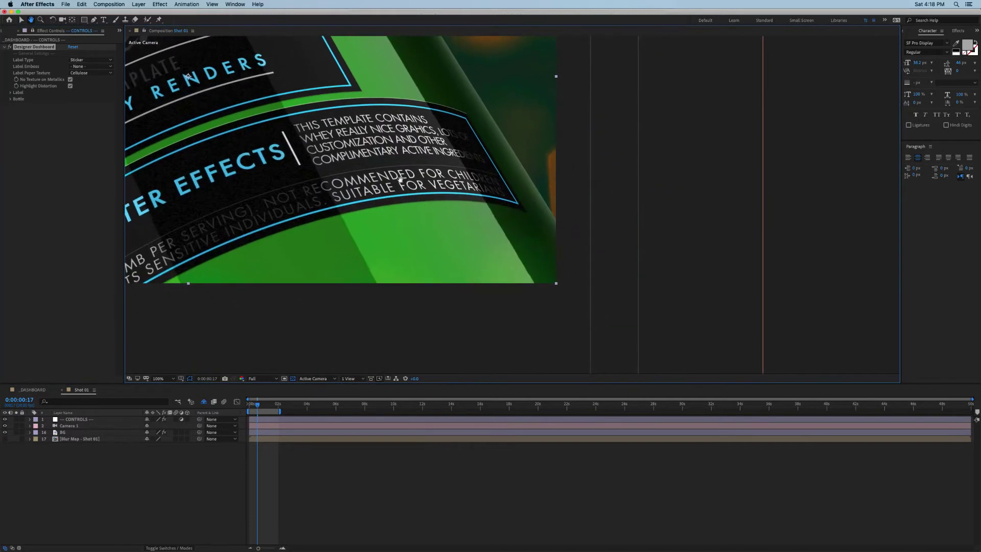
key(v)
scroll(513, 241, up, 2)
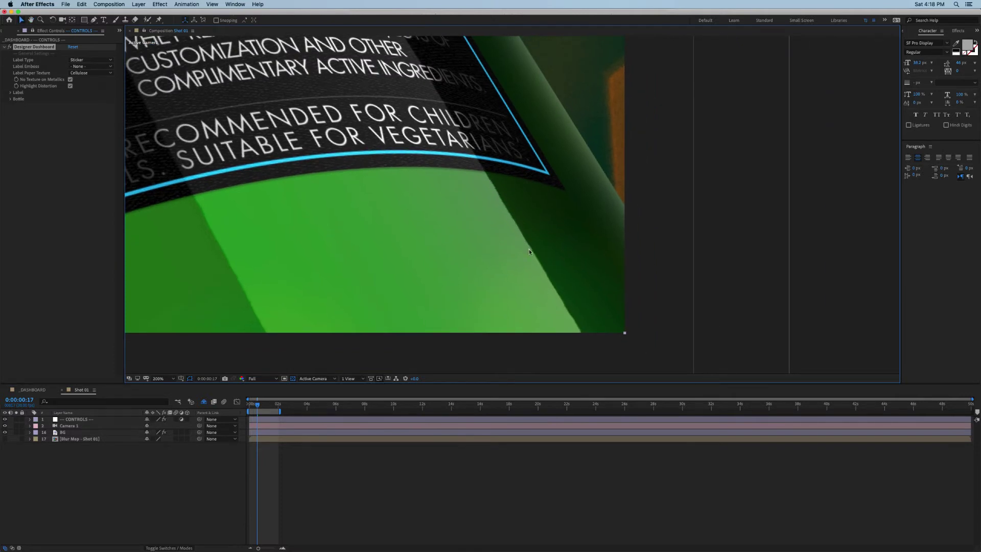
drag(466, 187, 509, 203)
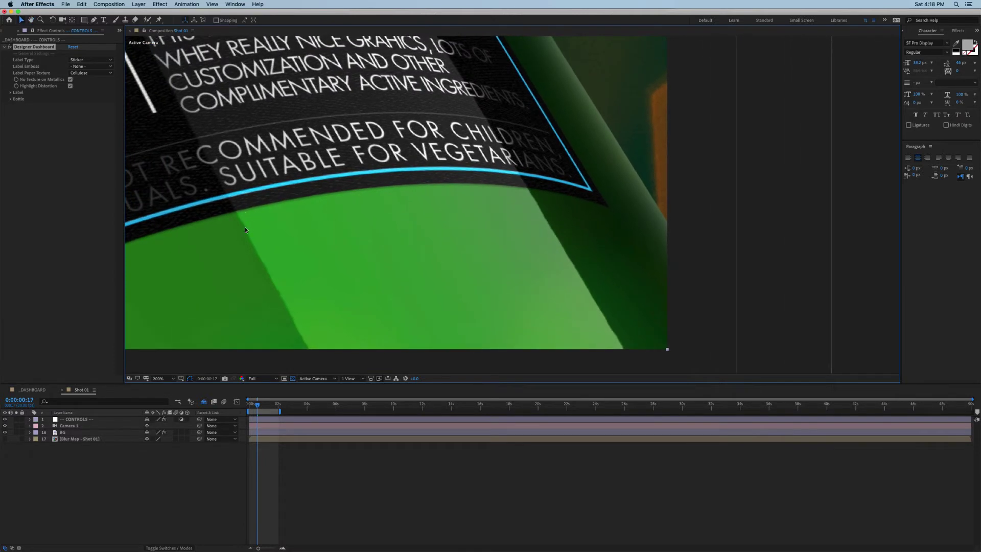
click(71, 86)
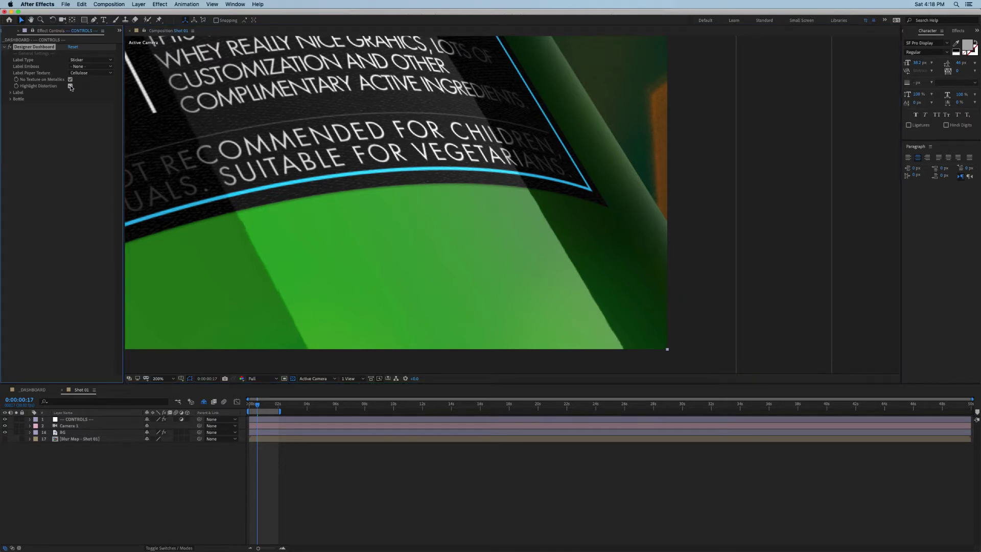
scroll(240, 176, down, 2)
drag(240, 176, 530, 227)
drag(238, 282, 416, 171)
scroll(350, 268, up, 2)
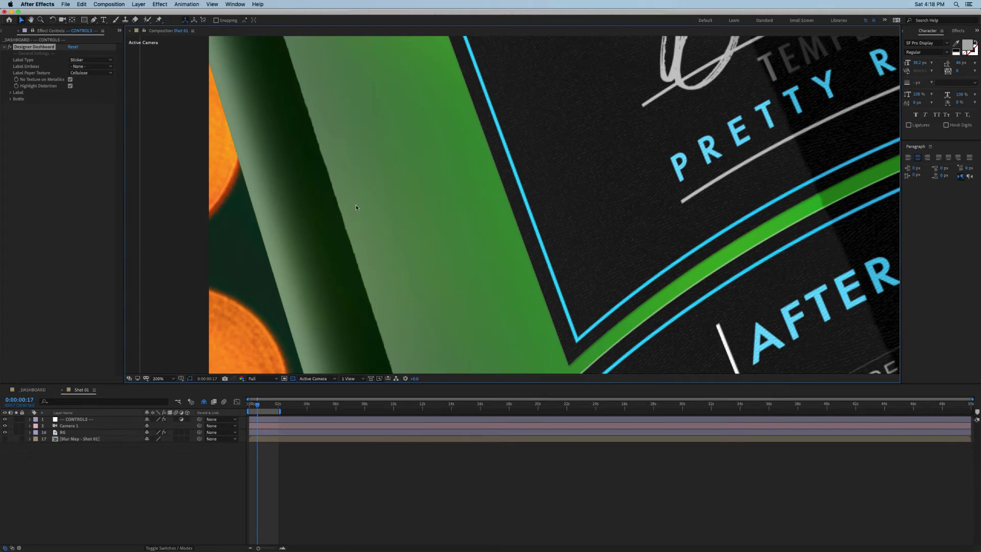
click(70, 86)
scroll(338, 153, down, 2)
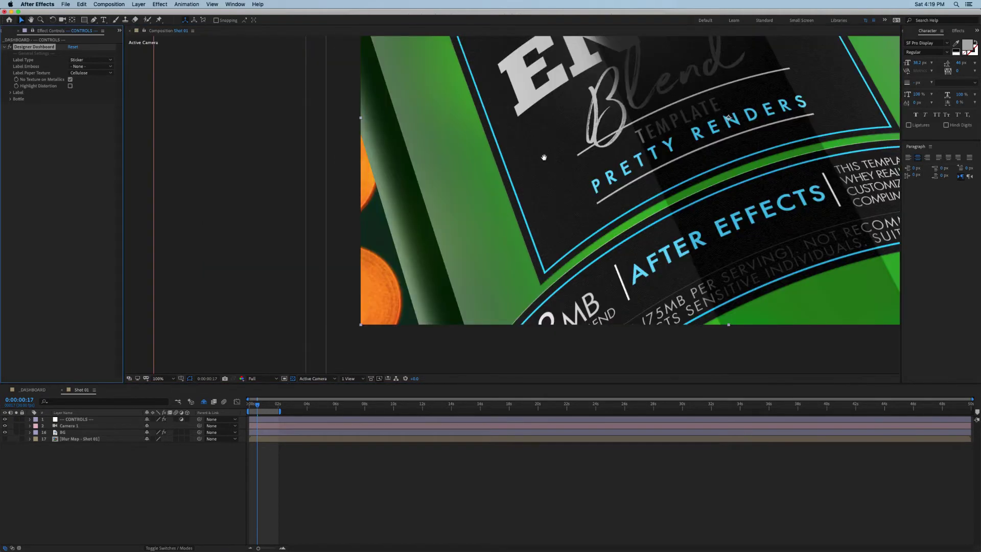
drag(616, 159, 543, 207)
scroll(543, 208, down, 2)
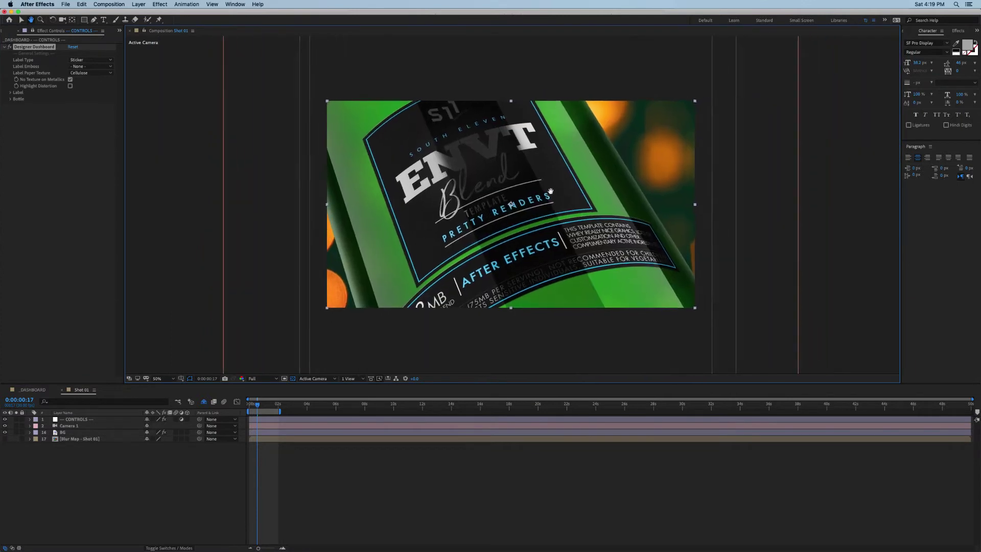
Step: Expand the label highlight settings, test a higher Highlight Opacity, and set Highlight Softness to 25%
click(10, 93)
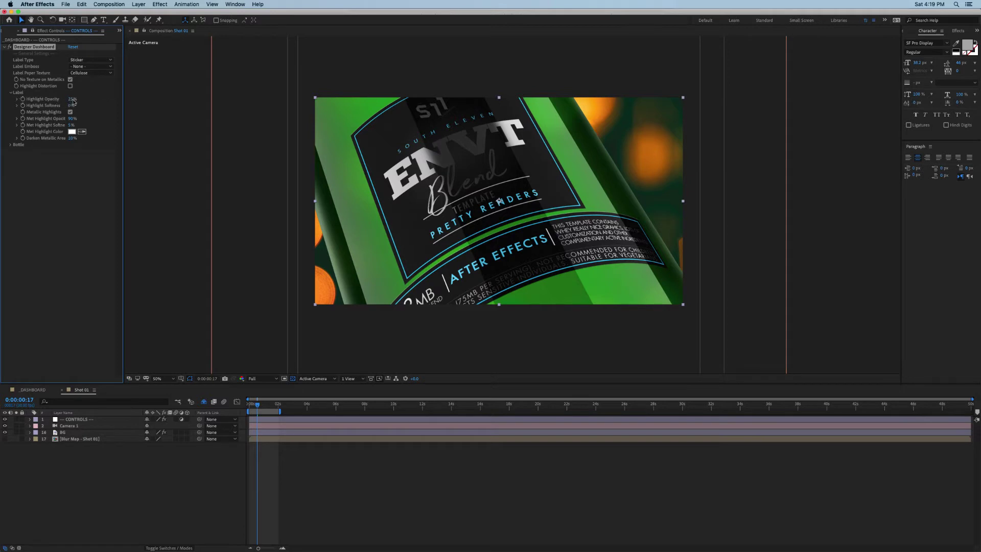
drag(72, 102, 91, 100)
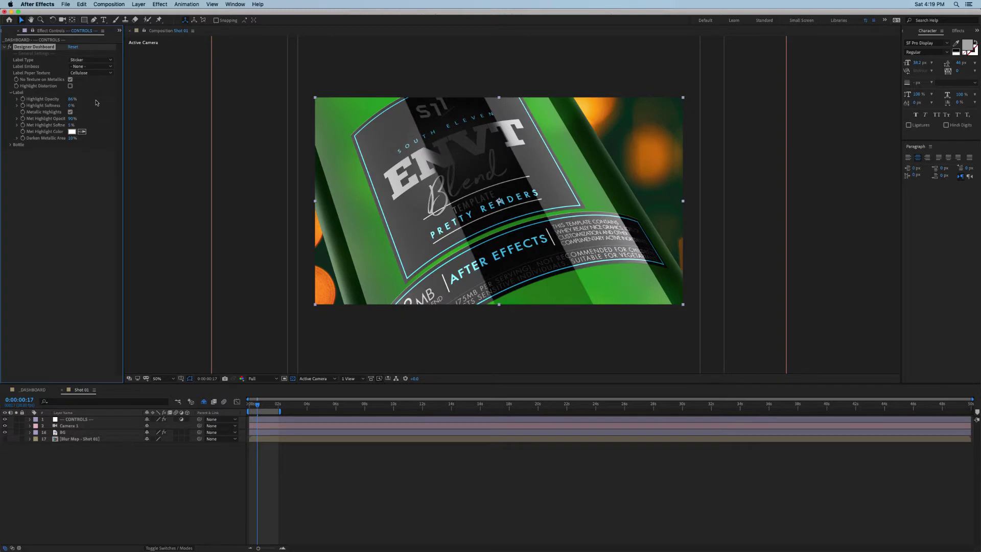
key(super+z)
click(71, 105)
text(25)
key(Return)
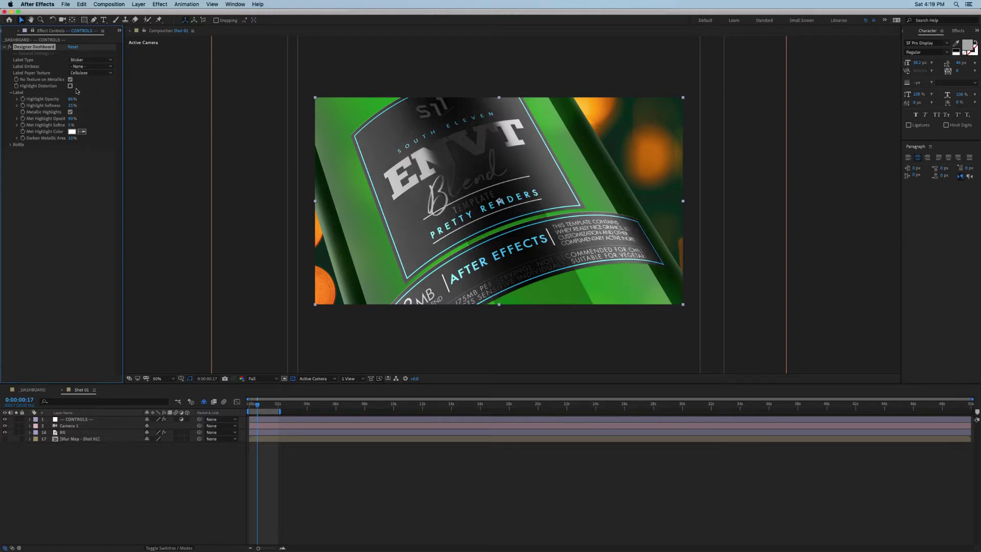
Step: Lower Highlight Softness to 15% then 0%, and set Highlight Opacity to 26%
click(72, 106)
text(15)
key(Return)
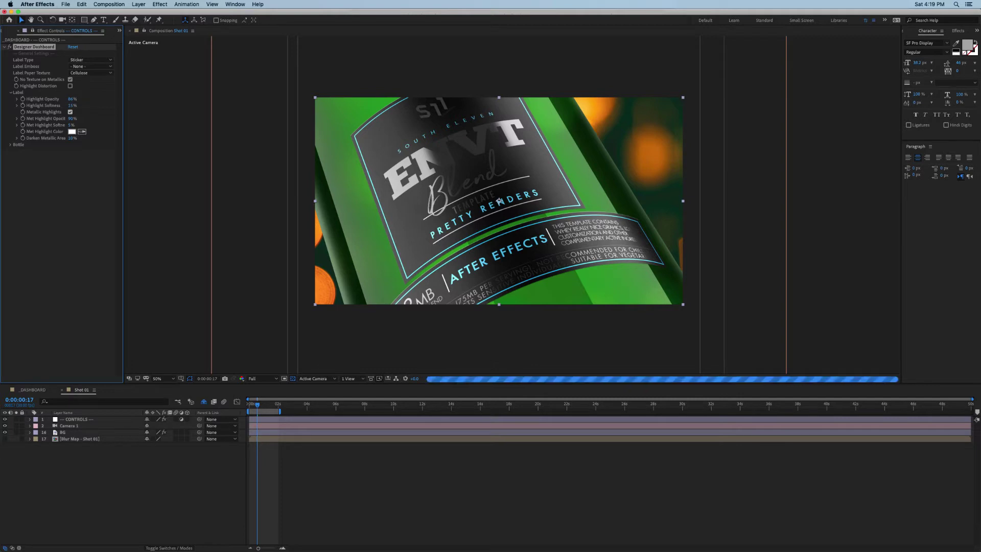
text(0)
key(Return)
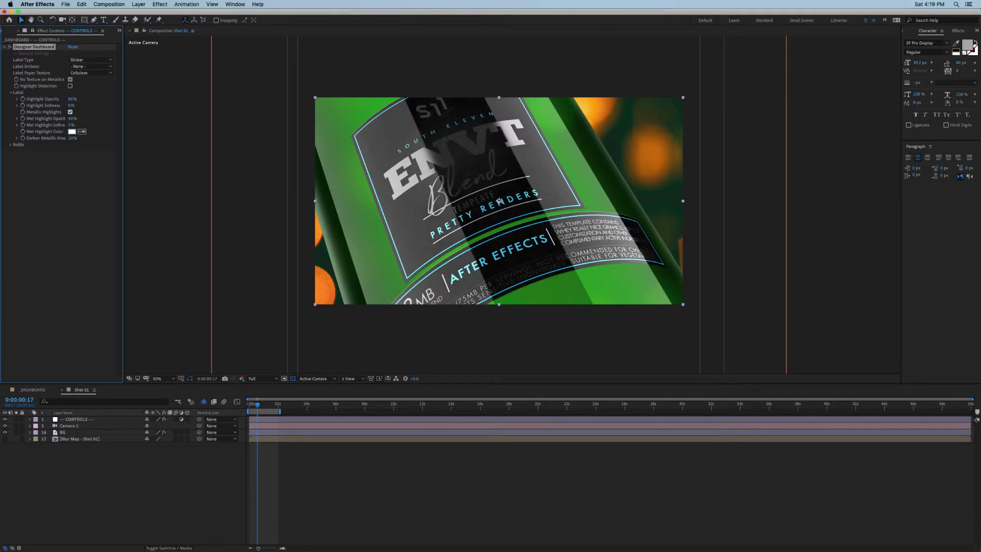
text(26)
key(Return)
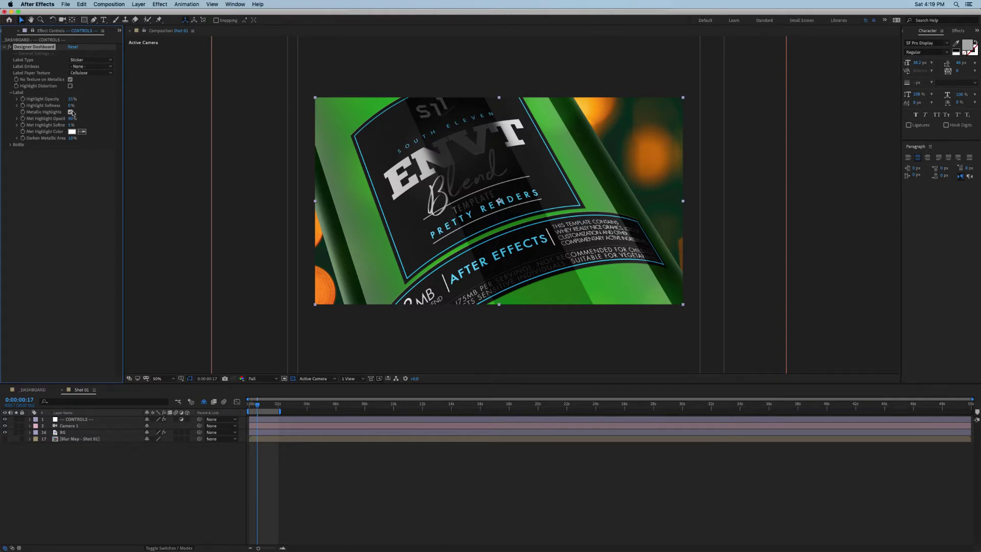
click(71, 112)
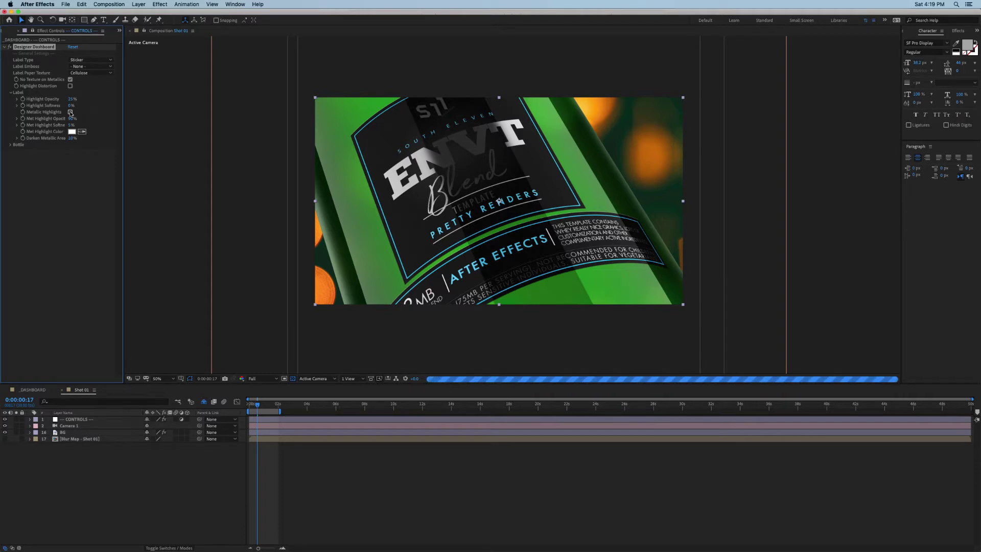
click(70, 113)
click(71, 112)
click(71, 112)
click(71, 112)
click(70, 112)
click(71, 112)
click(71, 113)
click(70, 112)
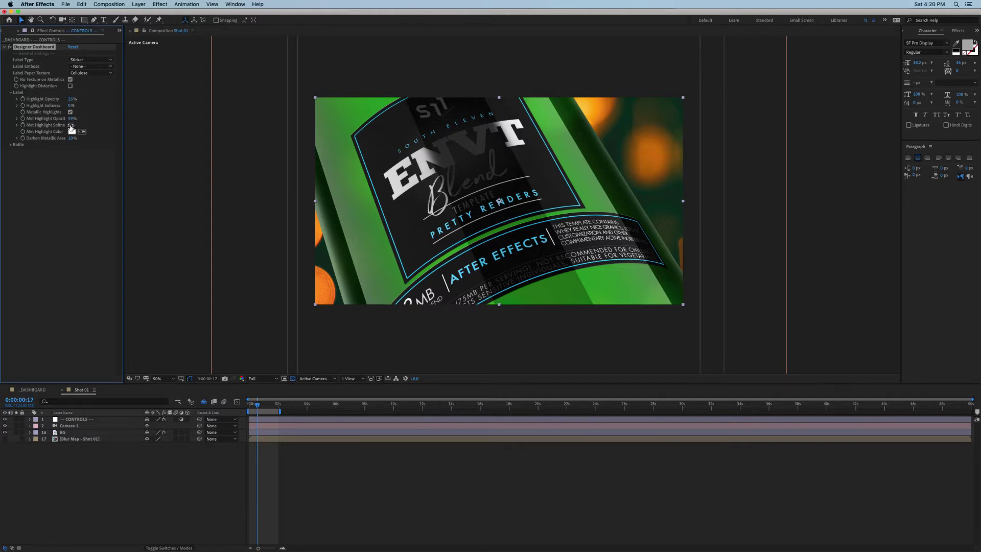
drag(55, 127, 122, 115)
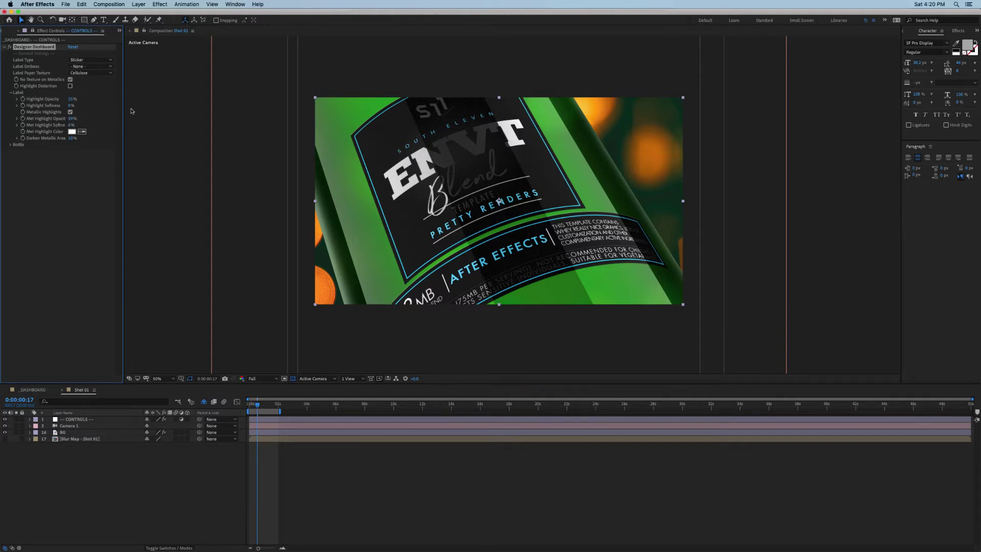
key(super+z)
Step: Try an orange Met Highlight Color, revert to white, and raise Darken Metallic Area to 100%
click(73, 132)
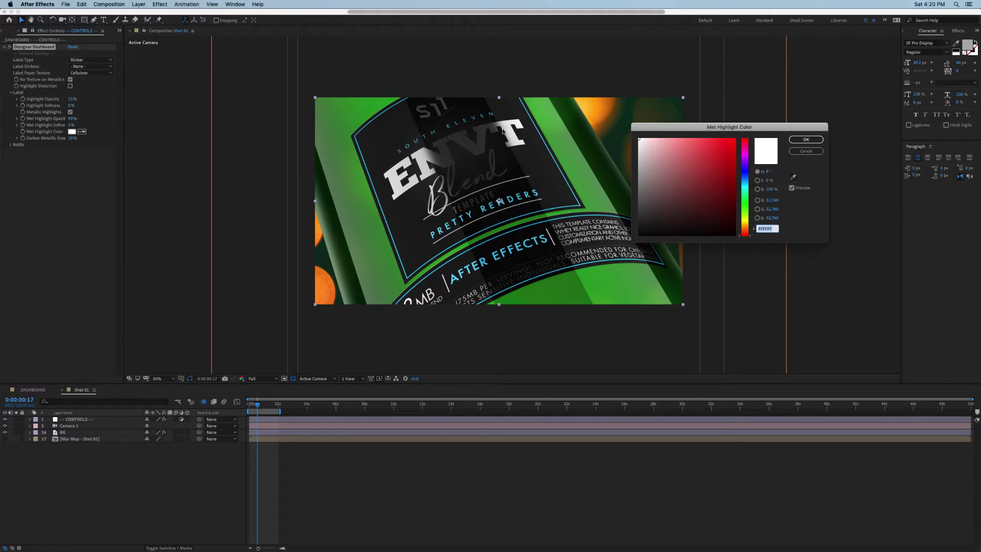
click(745, 225)
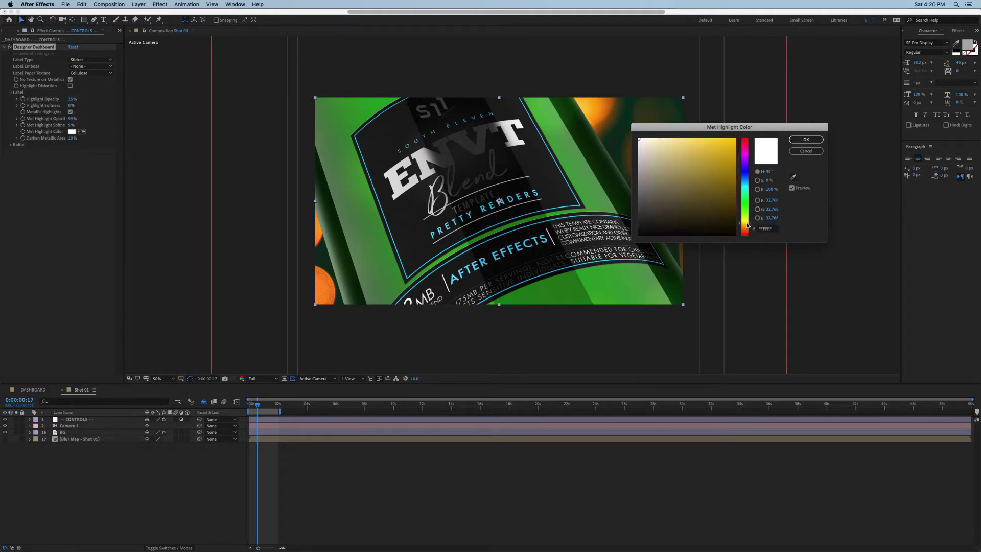
drag(710, 143, 692, 141)
click(797, 140)
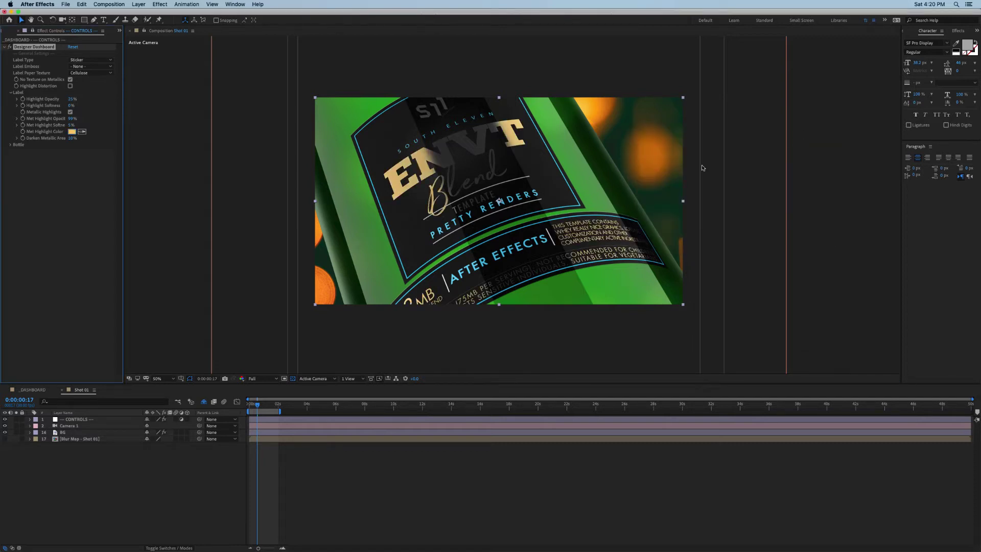
key(super+z)
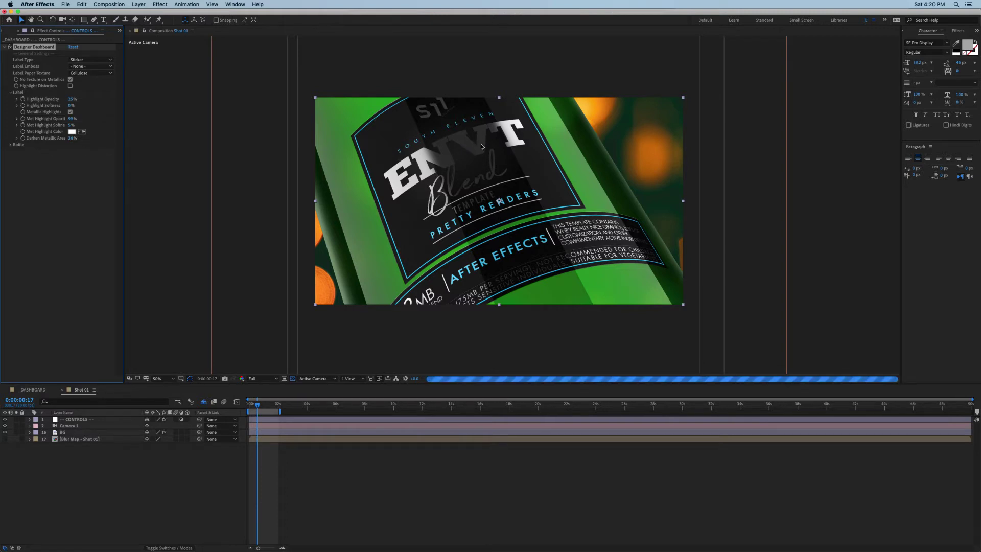
drag(66, 141, 444, 153)
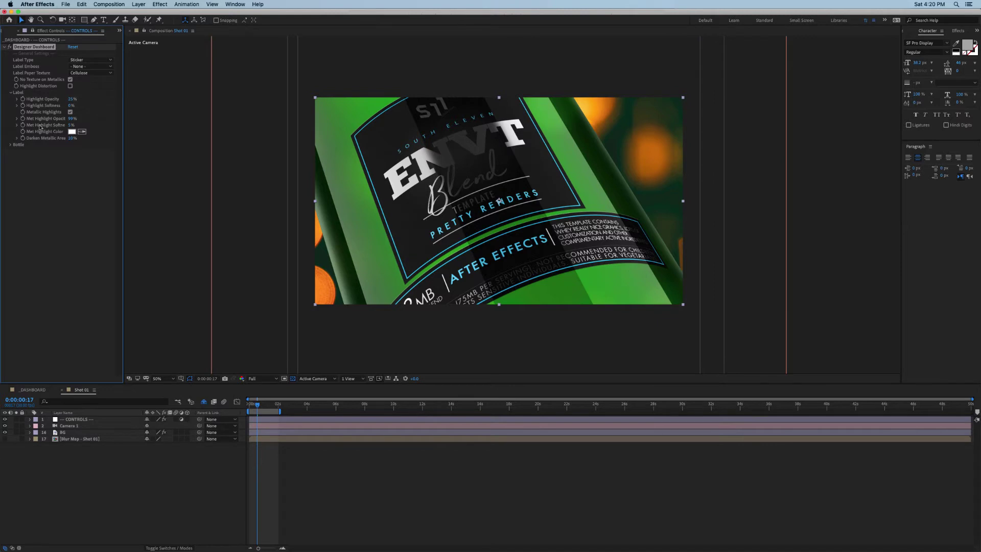
Step: Expand the Bottle settings and switch Bottle Type from Glass to Solid, then reopen its list
click(12, 146)
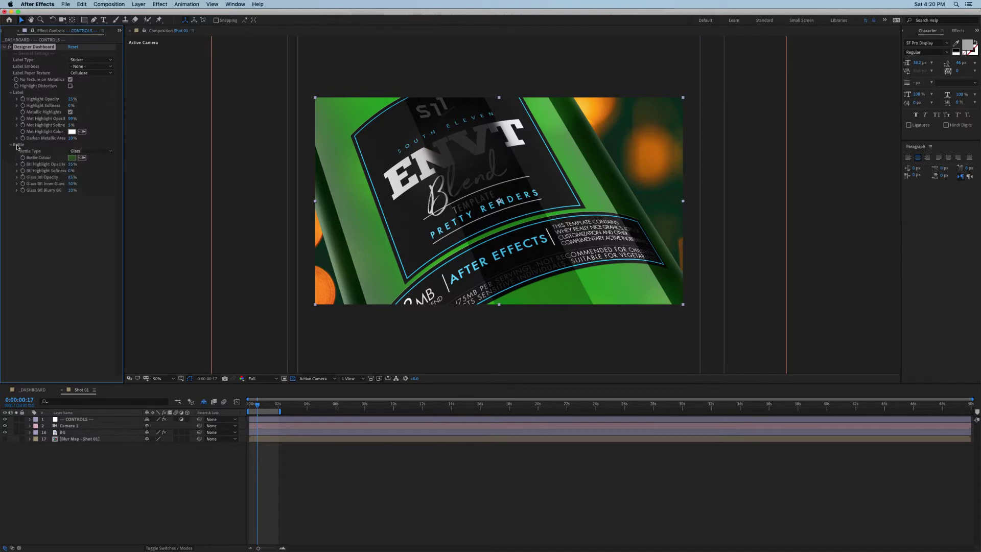
click(91, 152)
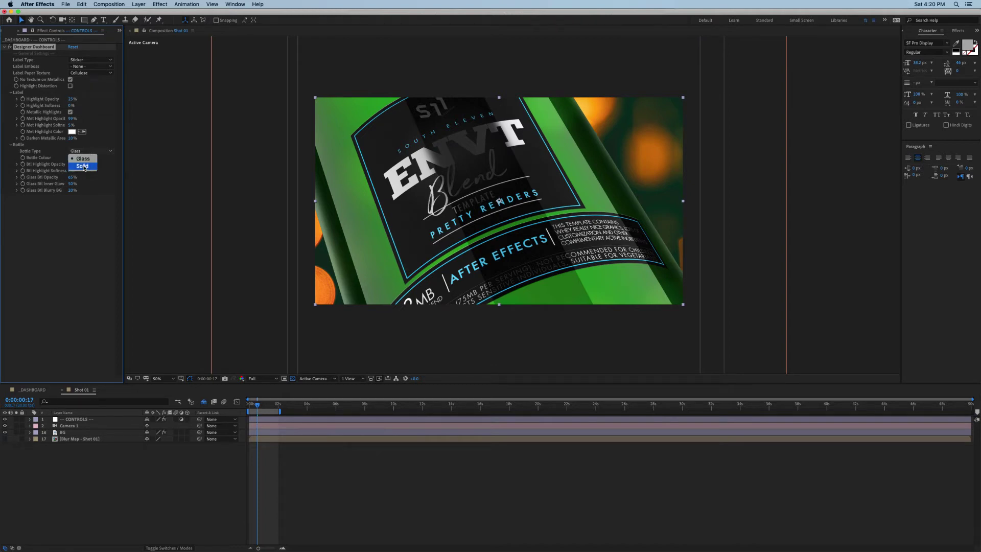
click(83, 166)
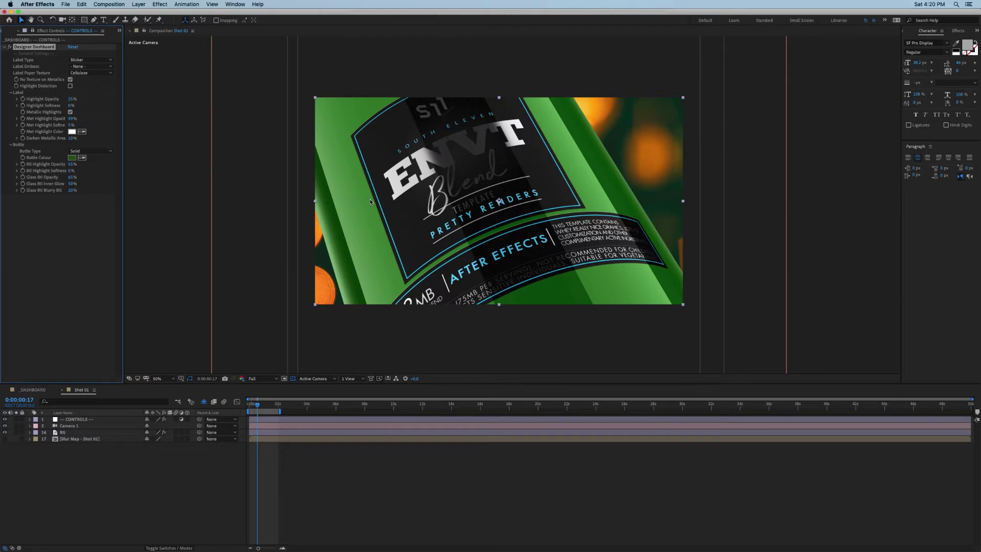
click(85, 152)
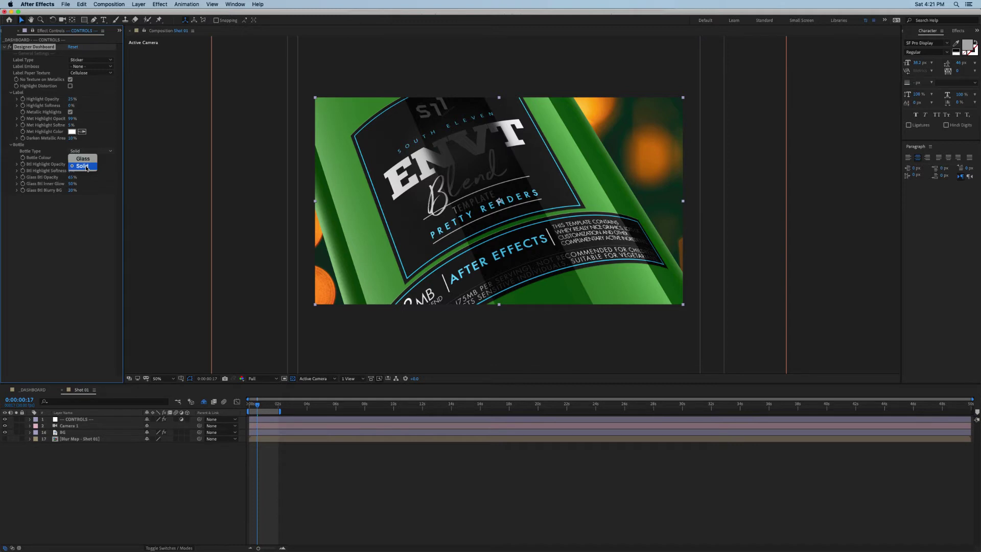
Step: Switch the bottle to Glass and set Btl Highlight Opacity to 55%
click(87, 158)
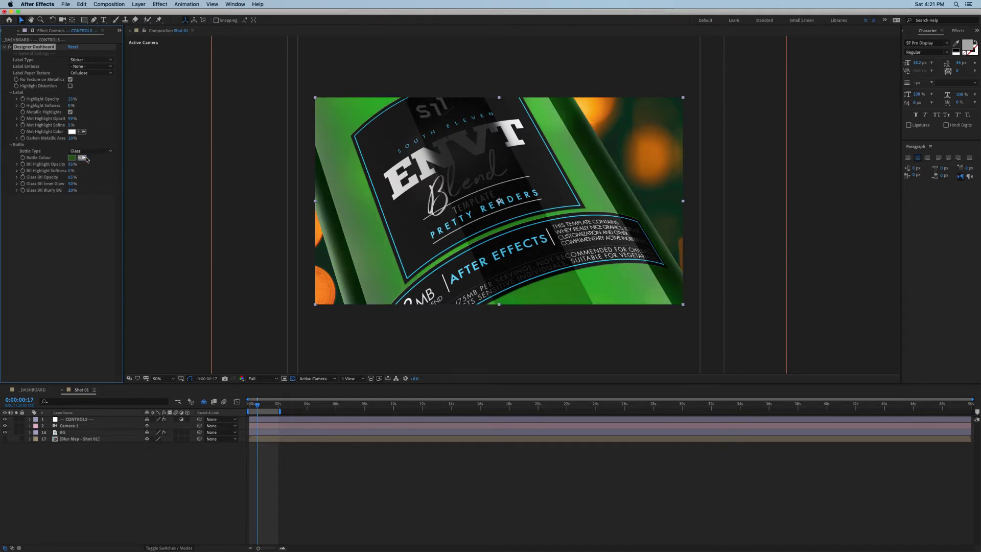
click(102, 165)
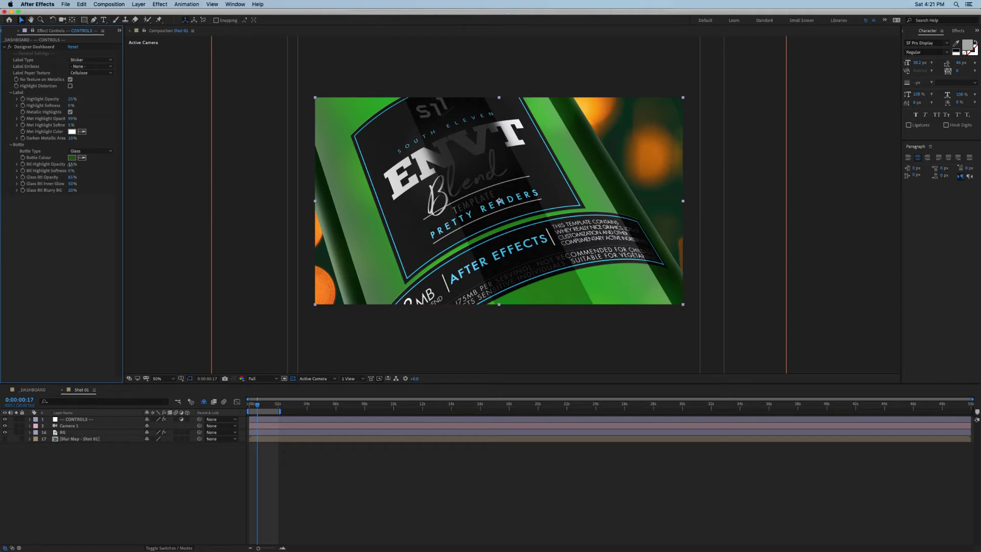
drag(70, 166, 85, 165)
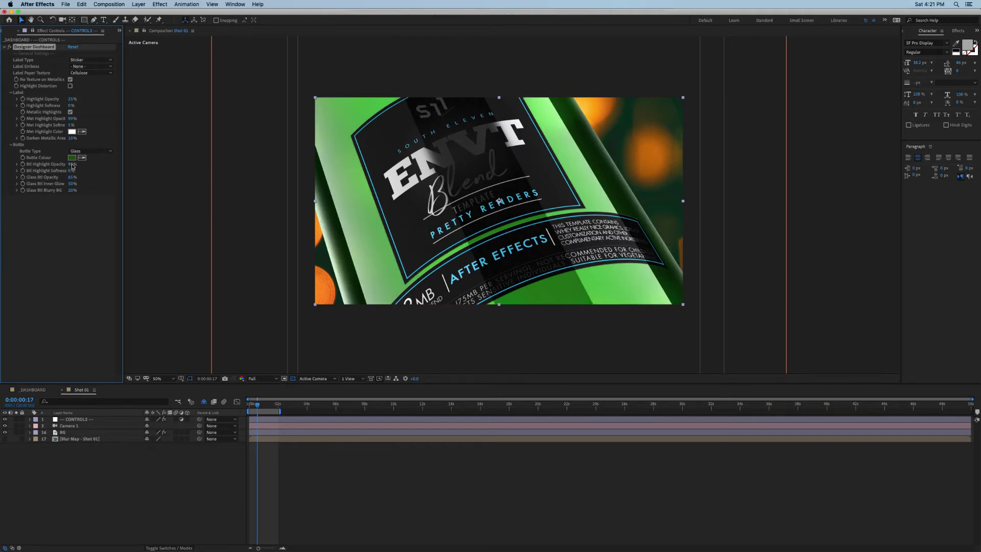
click(72, 164)
text(20)
key(Return)
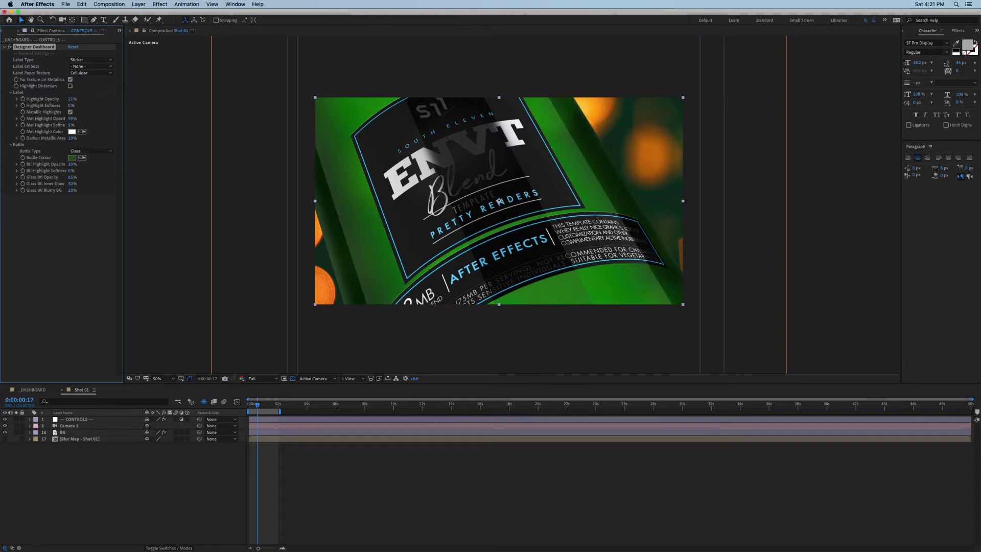
drag(72, 164, 79, 171)
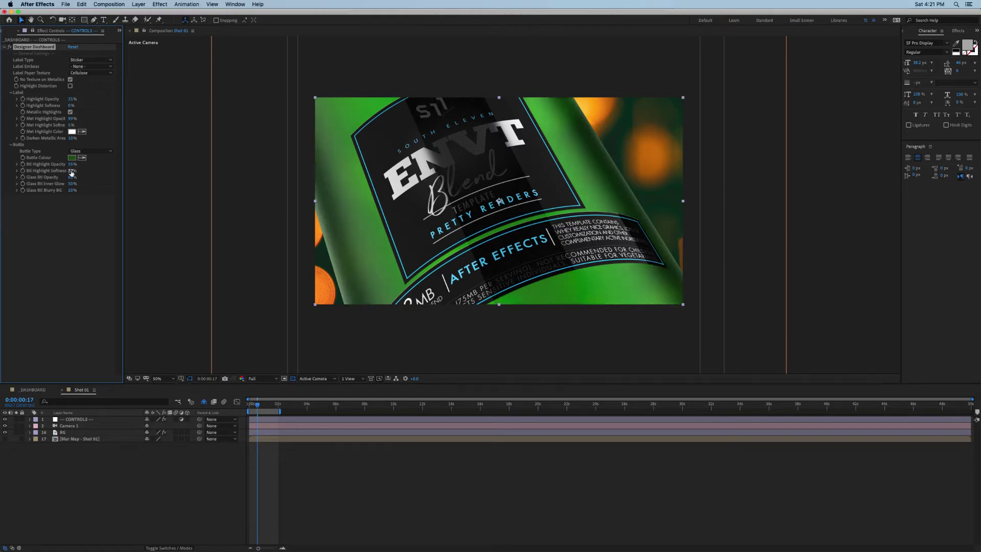
Step: Set Btl Highlight Softness to 0% for a sharper highlight
drag(71, 172, 81, 175)
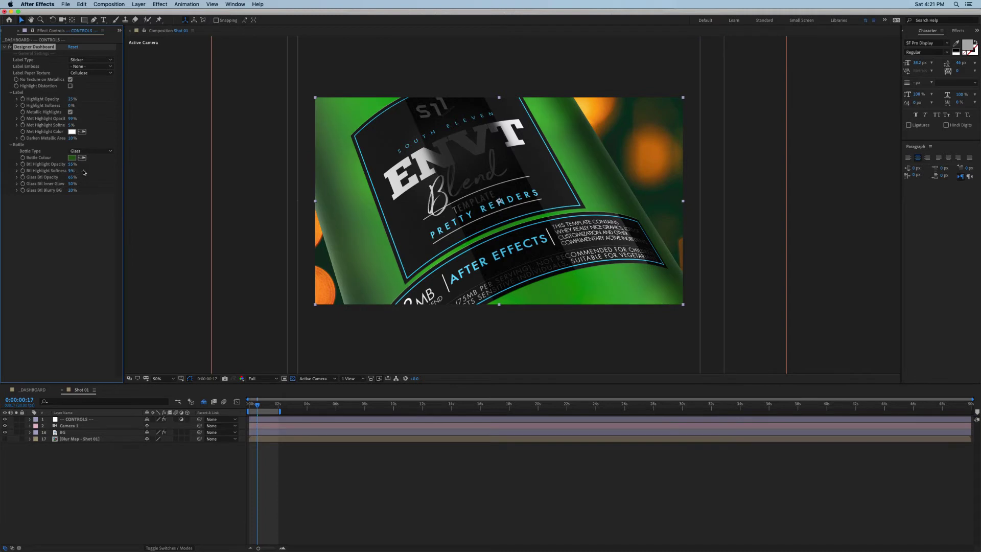
click(72, 170)
text(0)
key(Return)
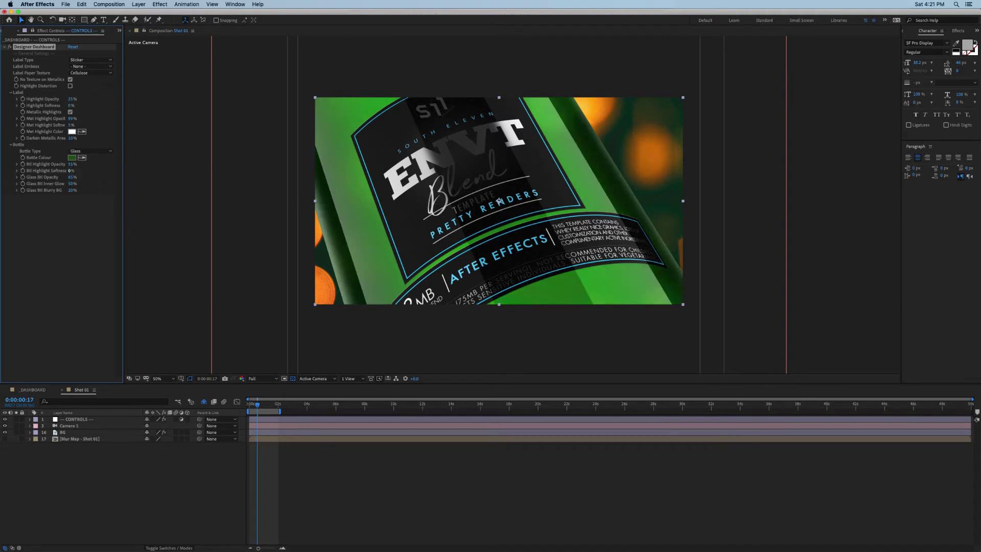
Step: Change Bottle Colour to blue, then darken it to a dark navy
click(72, 157)
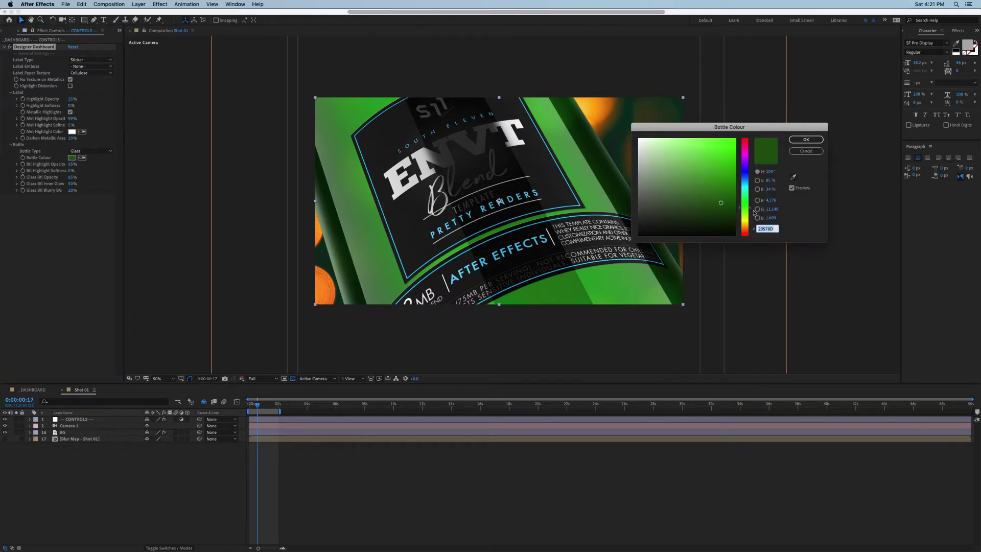
click(748, 179)
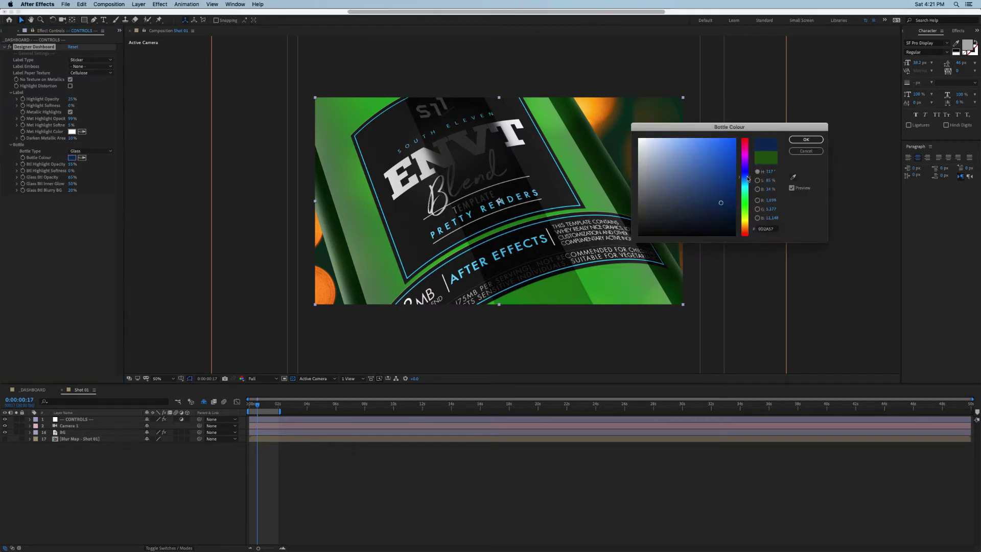
click(710, 166)
click(806, 139)
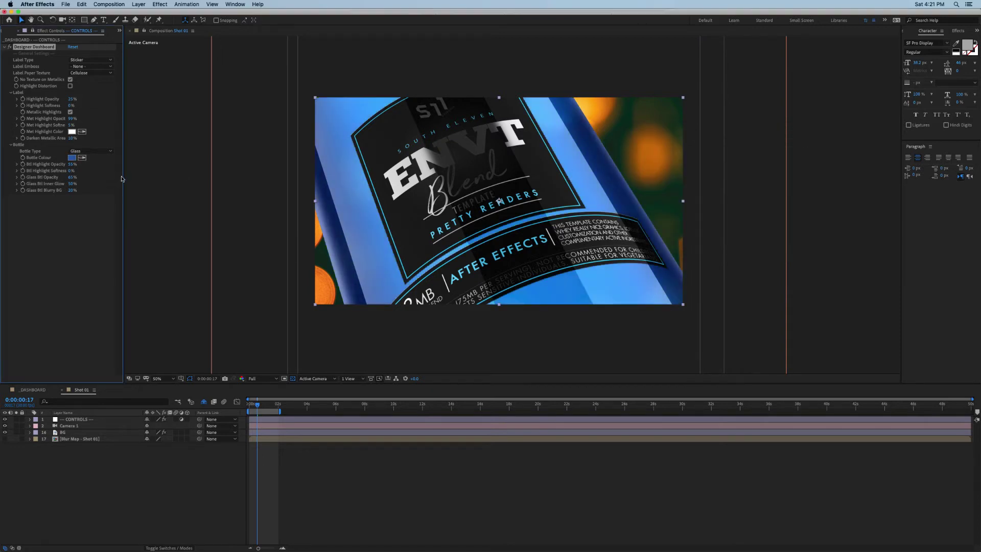
click(72, 157)
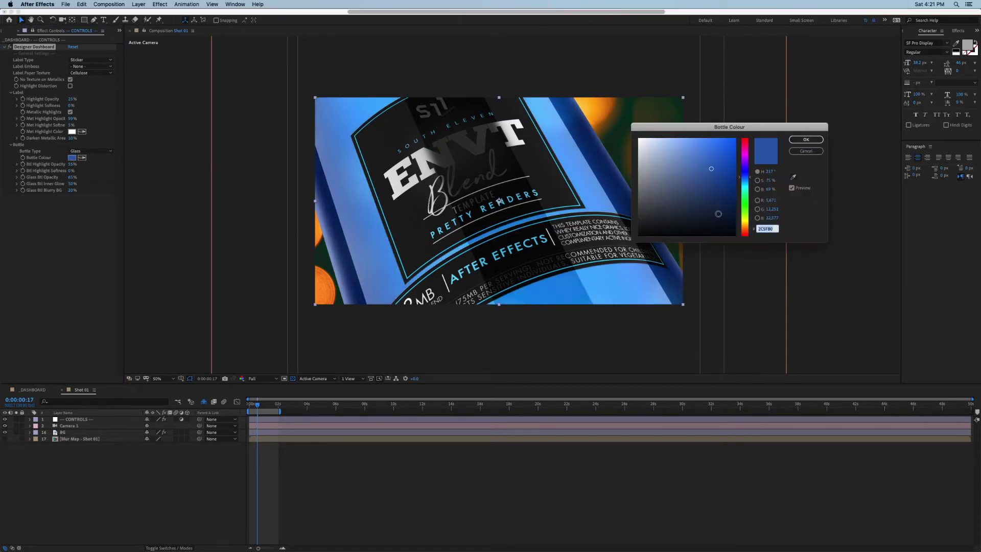
click(717, 214)
click(805, 140)
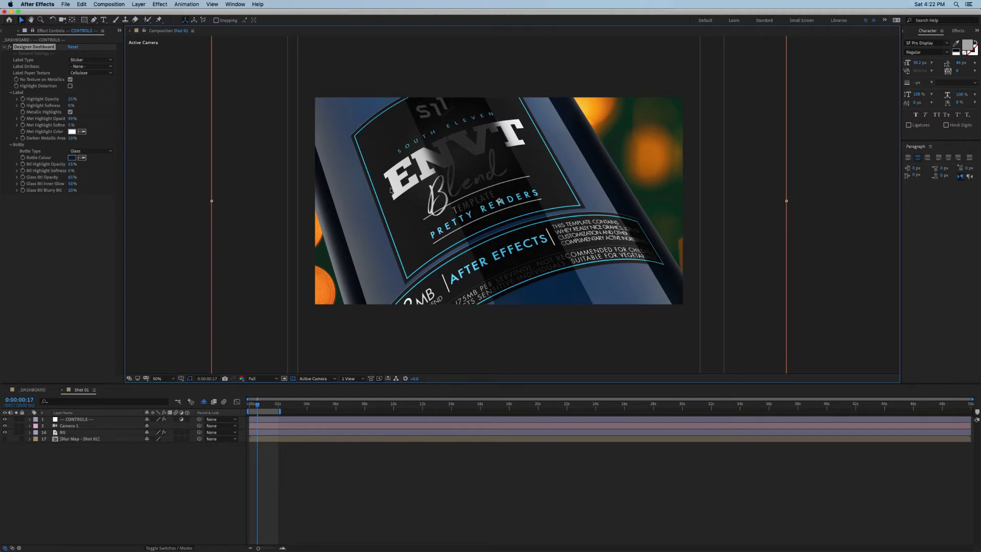
Step: Scrub Glass Btl Inner Glow between 0% and about 67%, then enter exactly 65%
drag(73, 184, 41, 187)
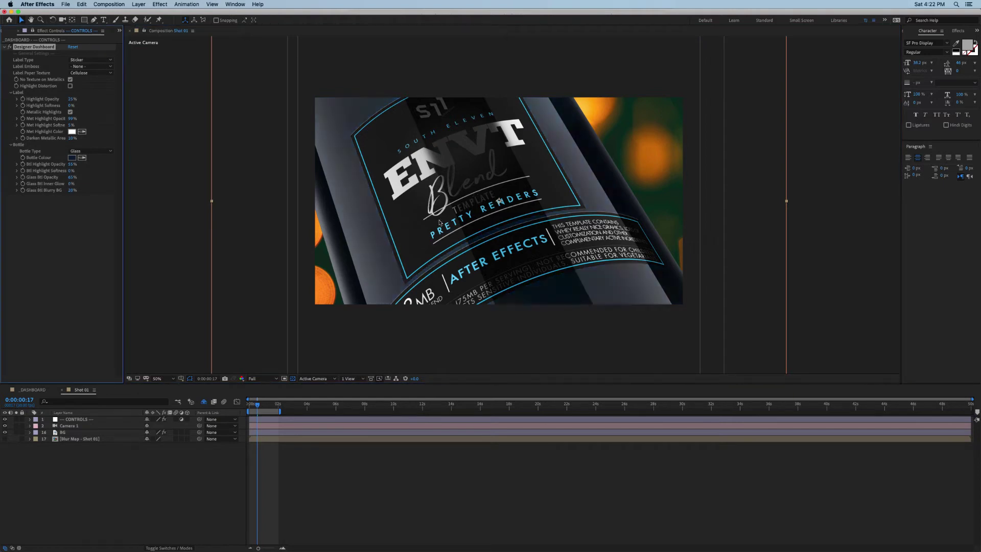
drag(72, 183, 108, 184)
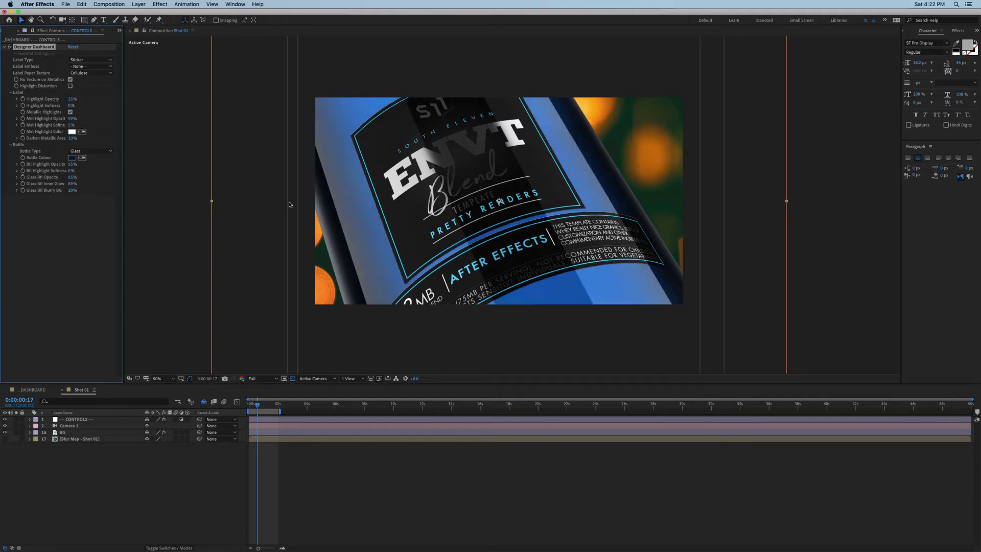
click(72, 183)
text(65)
key(Return)
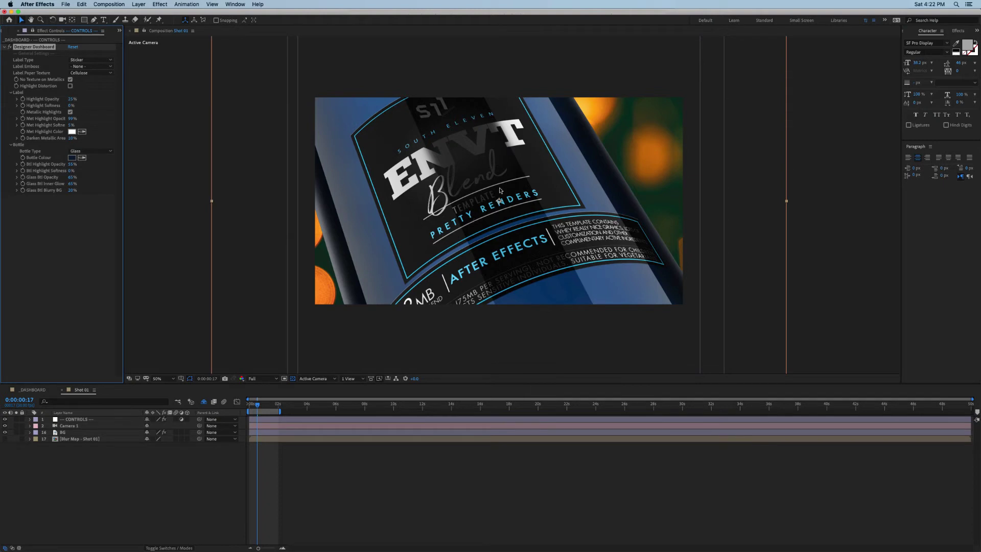
Step: Shift the Bottle Colour hue from dark navy to green
click(72, 157)
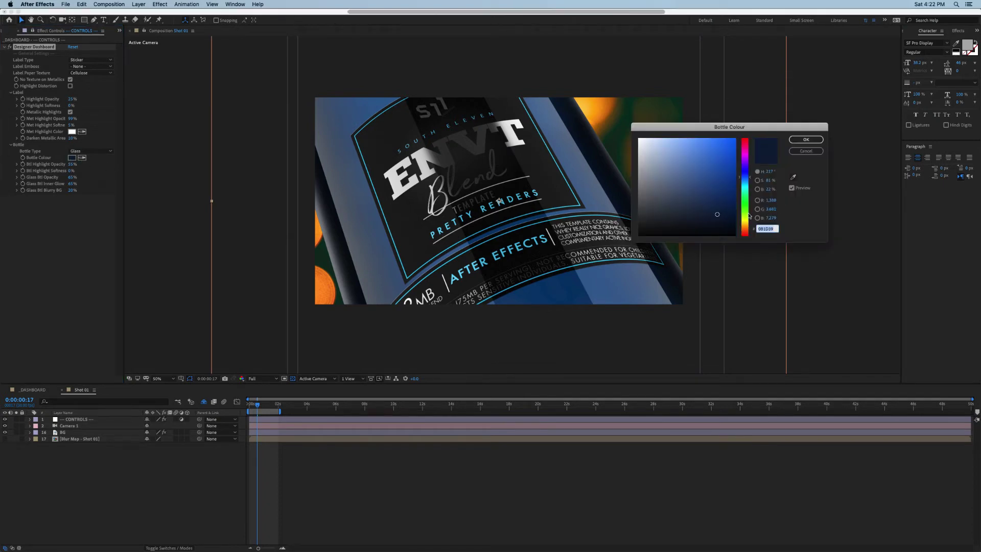
click(745, 214)
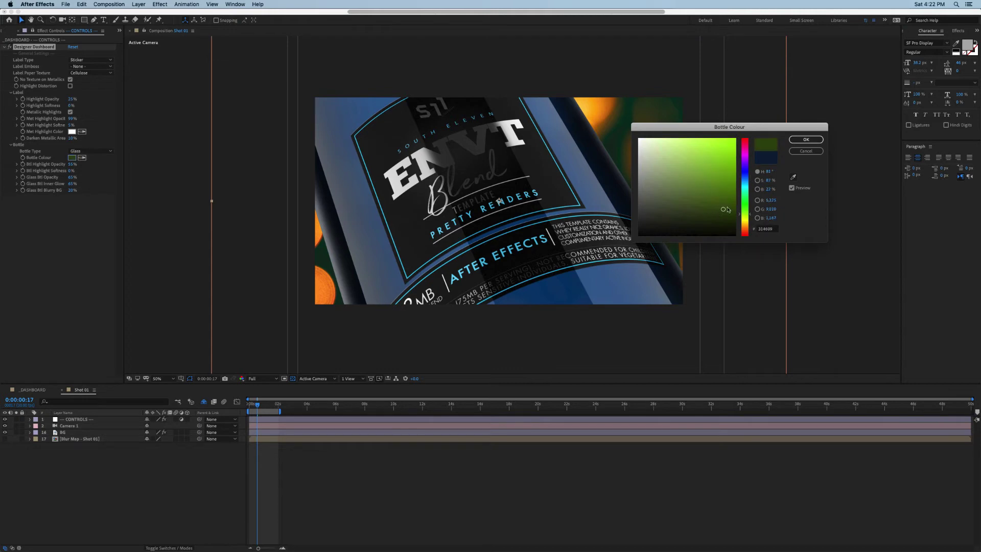
click(805, 140)
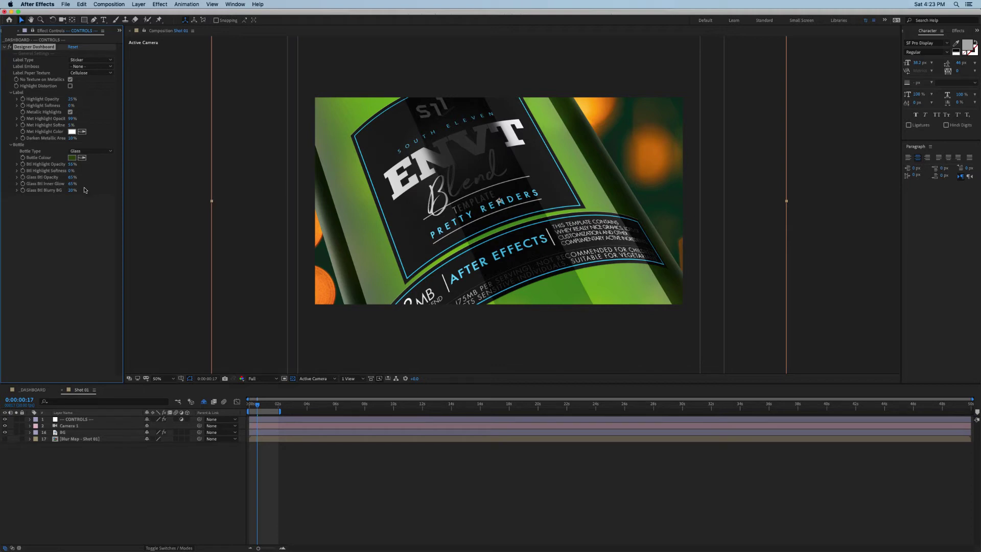
Step: Lower Glass Btl Opacity and Inner Glow almost to zero, checking a later frame
drag(72, 177, 54, 186)
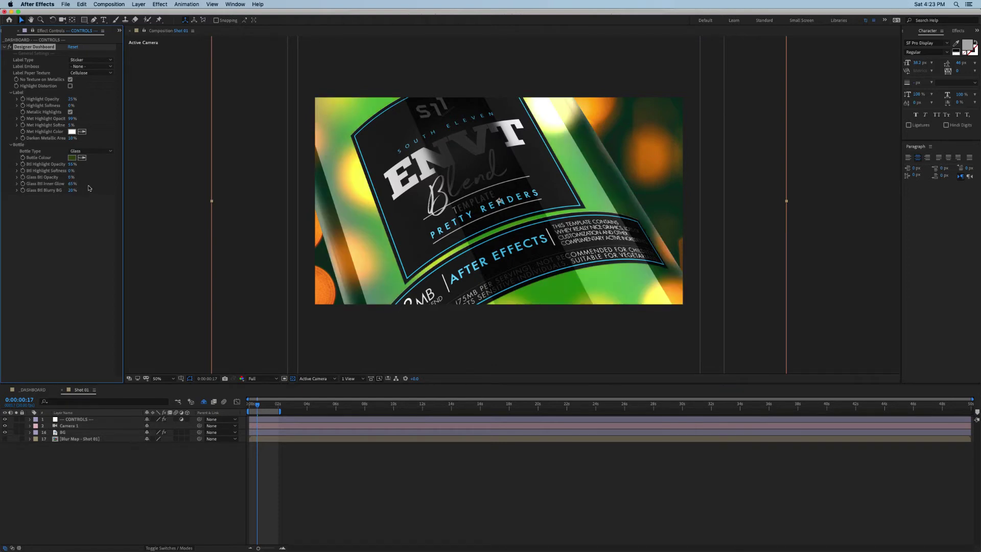
drag(74, 184, 45, 185)
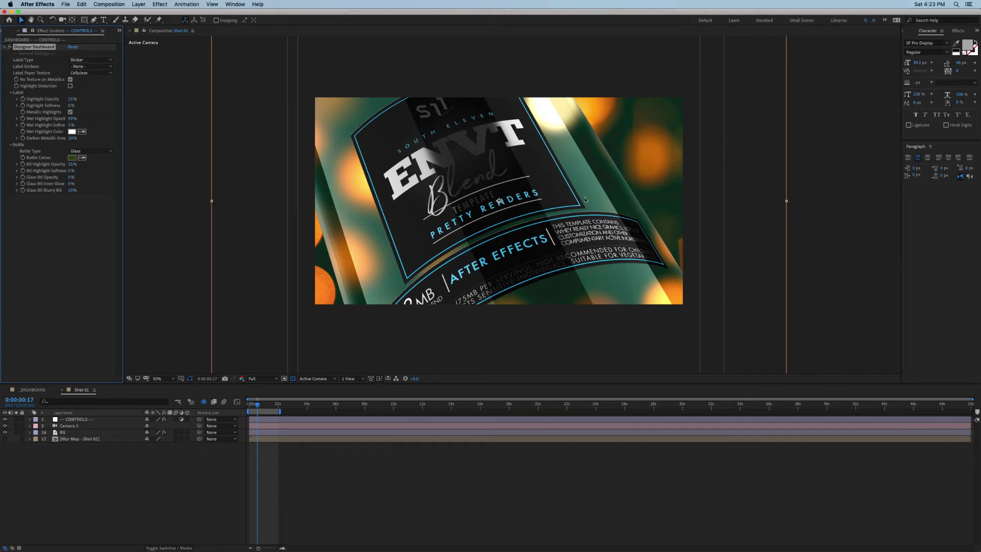
click(267, 405)
click(257, 404)
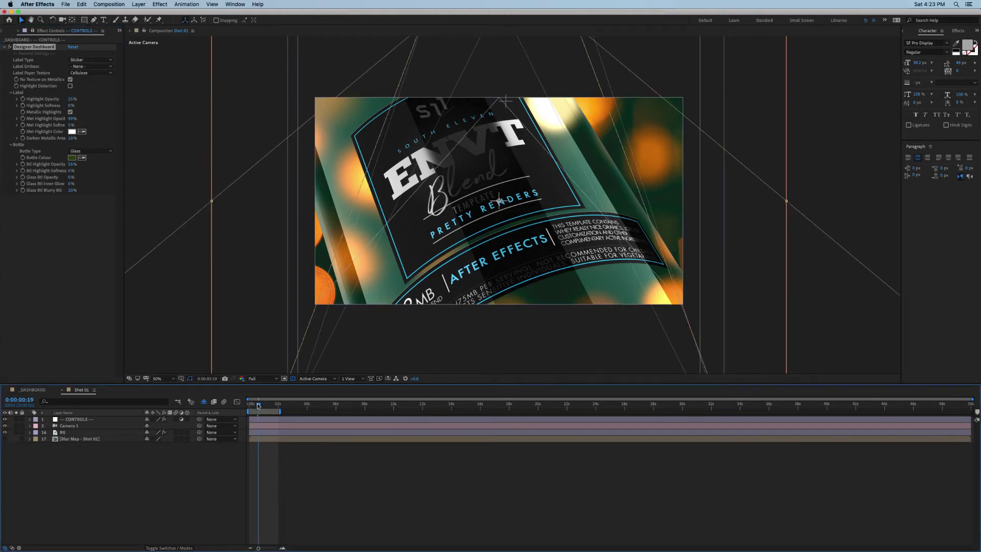
Step: Set Glass Btl Blurry BG to 40% and raise Glass Btl Opacity to 50%
click(72, 191)
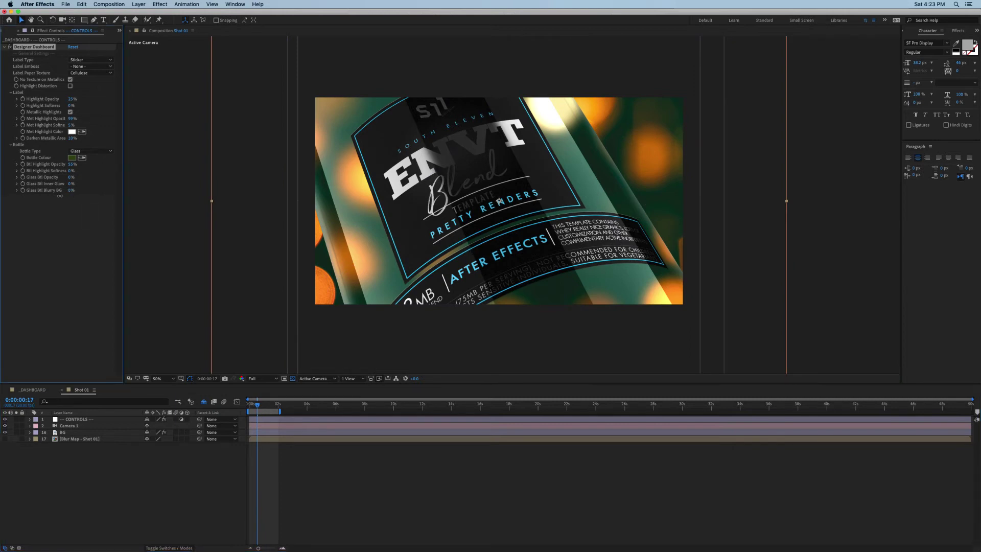
drag(75, 189, 70, 190)
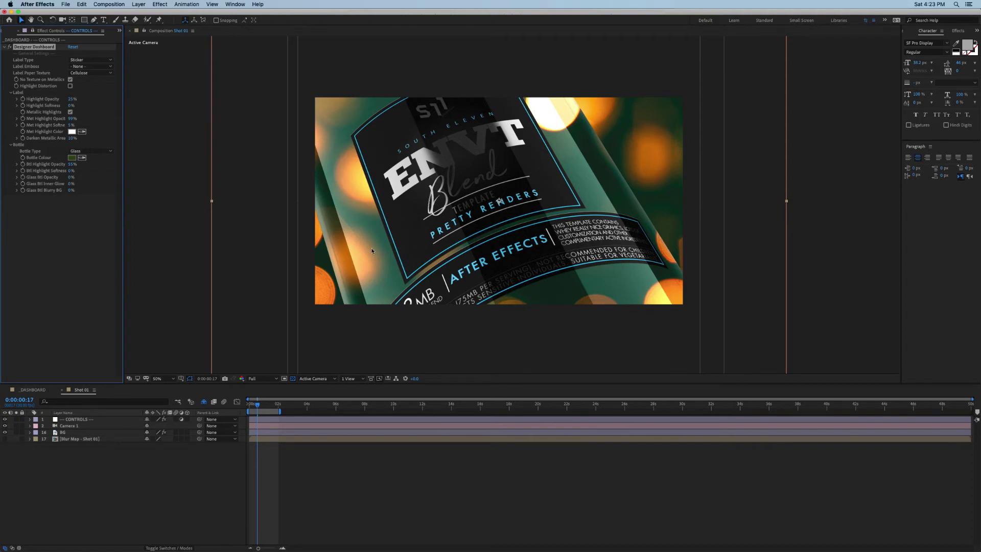
click(71, 190)
text(5)
key(Return)
click(71, 190)
text(40)
key(Return)
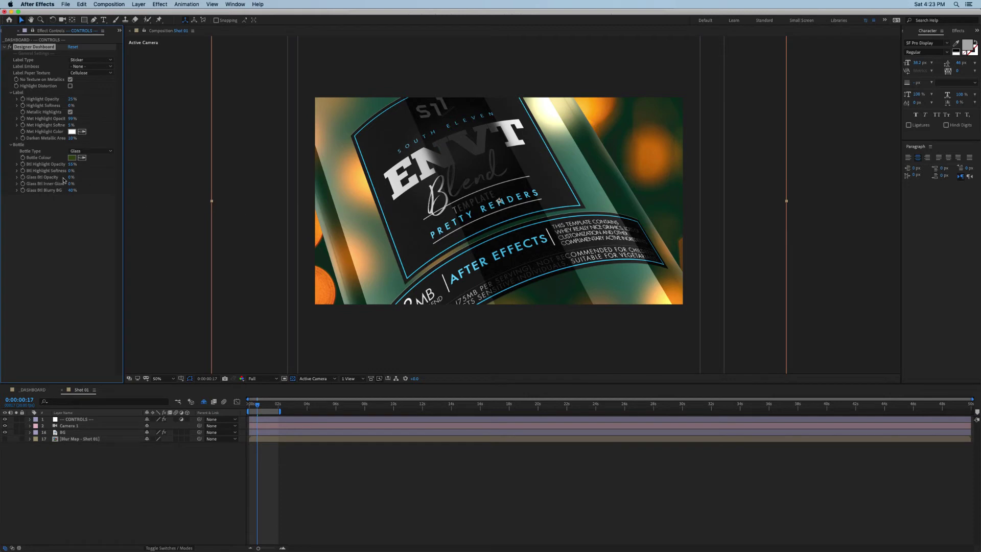
drag(71, 179, 82, 177)
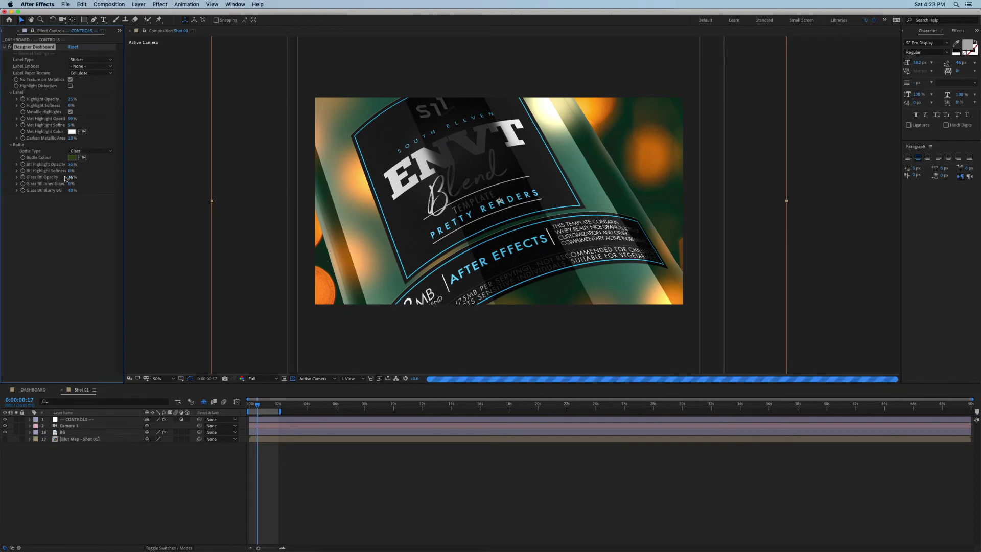
mouse_move(64, 178)
mouse_down()
mouse_move(86, 181)
mouse_move(78, 184)
mouse_up()
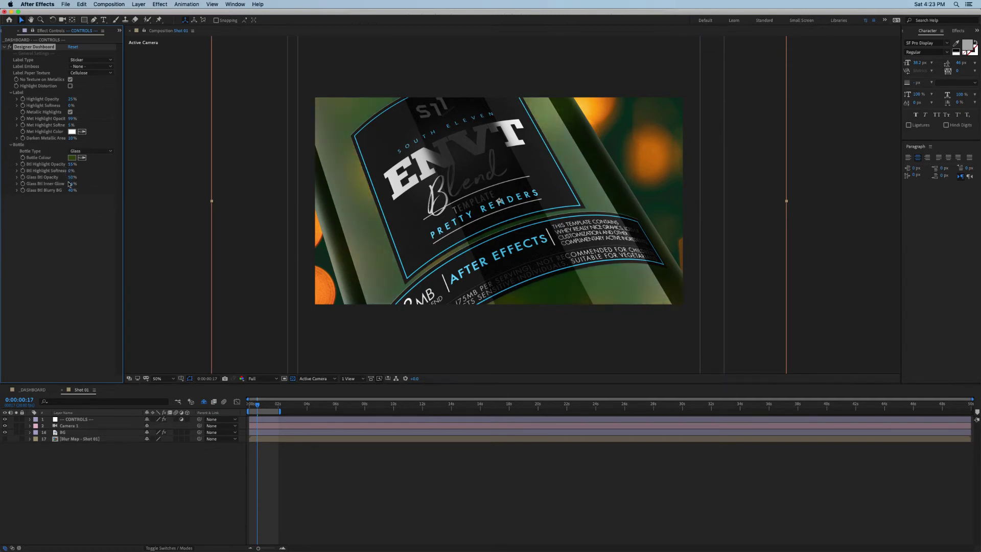
Step: Raise Glass Btl Inner Glow to about 71% and make the Bottle Colour warm orange
drag(69, 184, 92, 185)
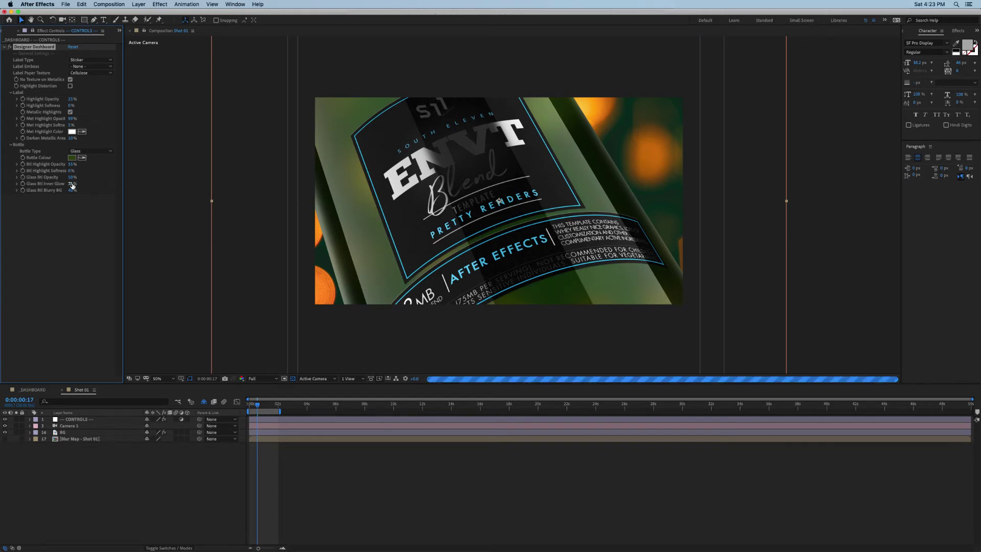
click(72, 158)
click(748, 230)
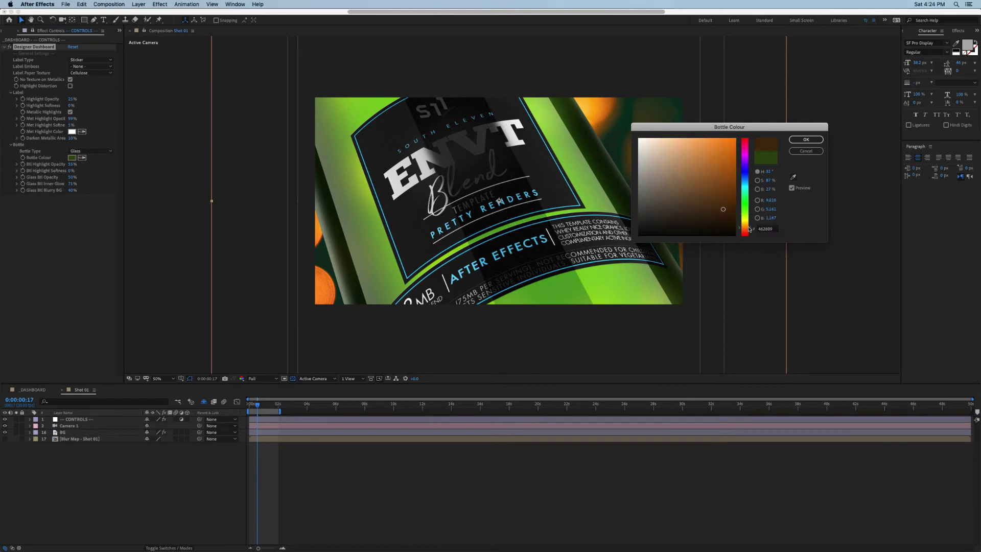
click(809, 140)
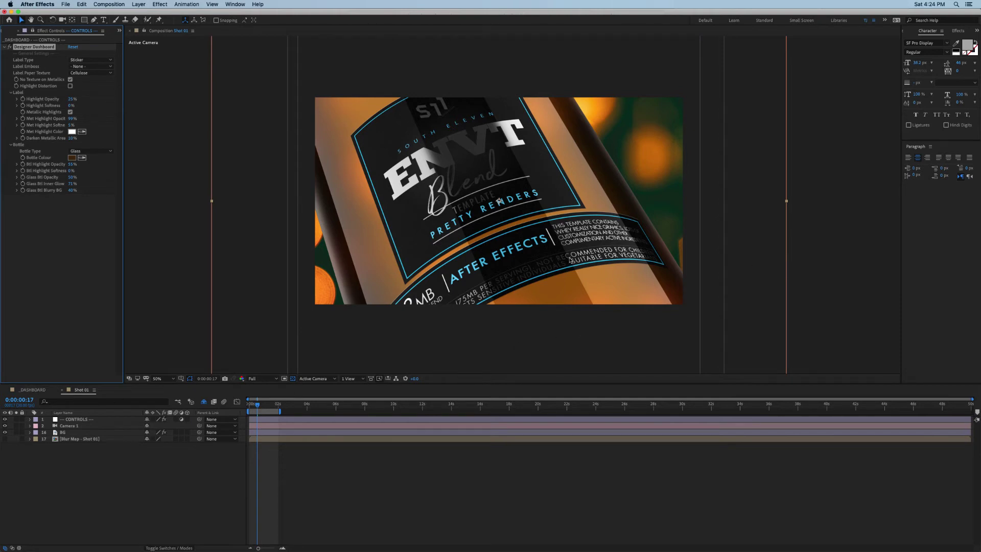
click(122, 32)
click(134, 40)
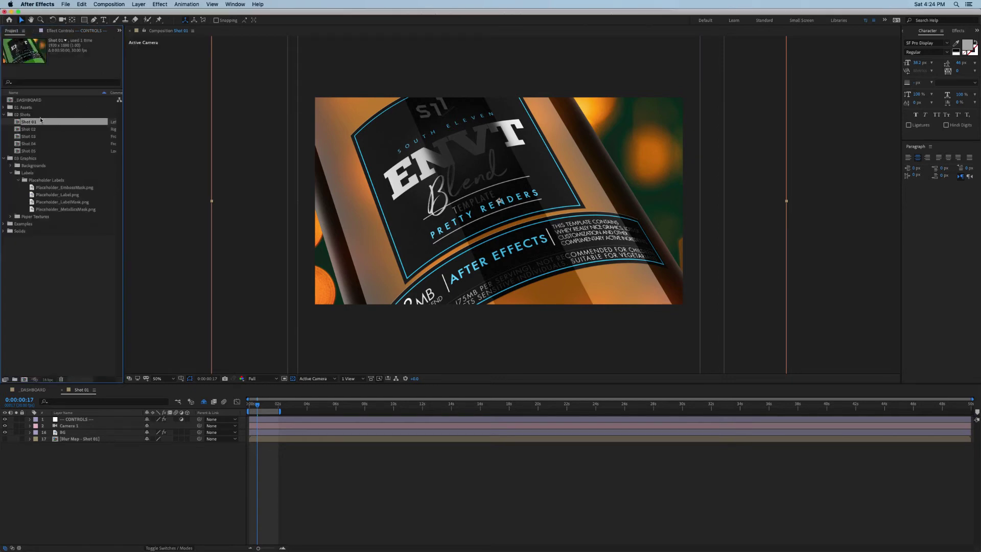
shift+click(36, 151)
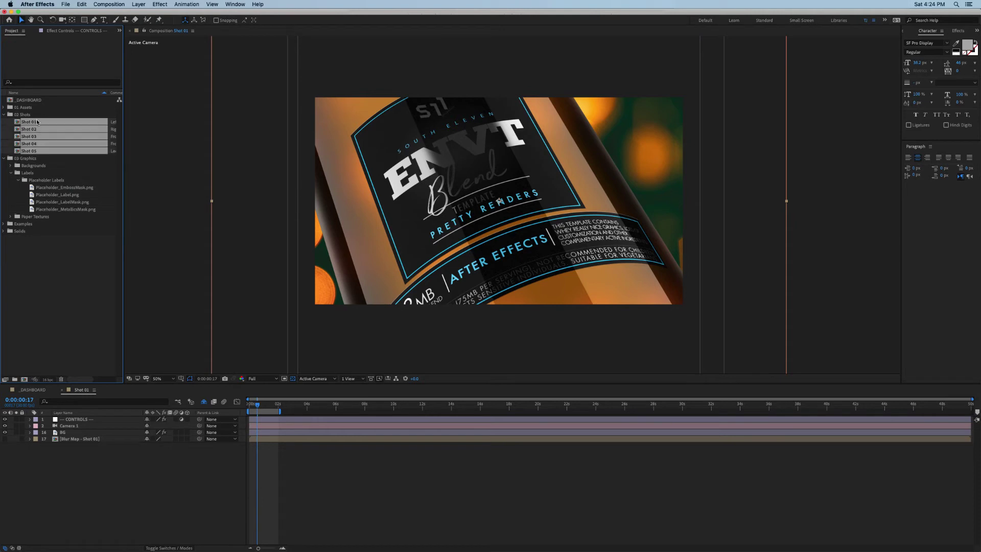
click(35, 115)
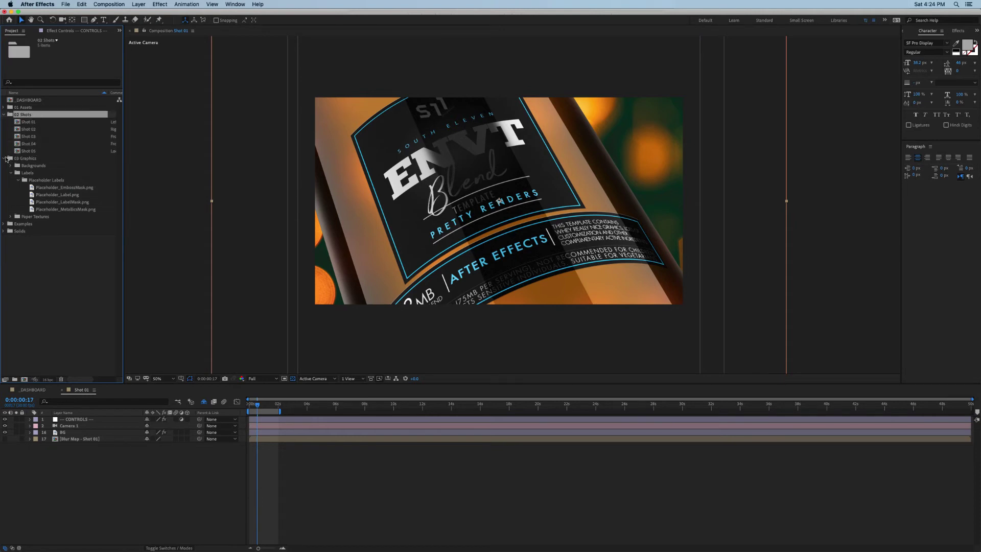
click(7, 159)
click(23, 122)
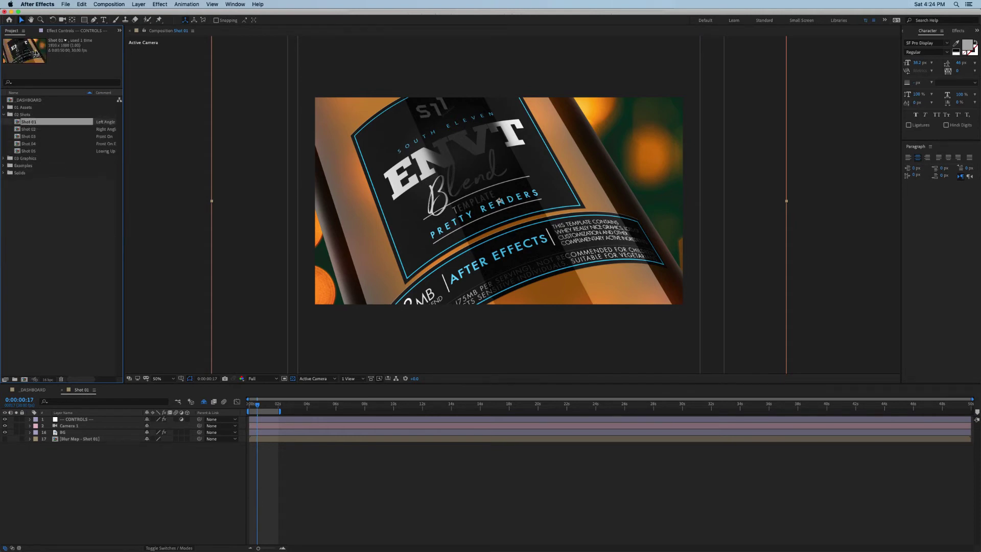
click(45, 131)
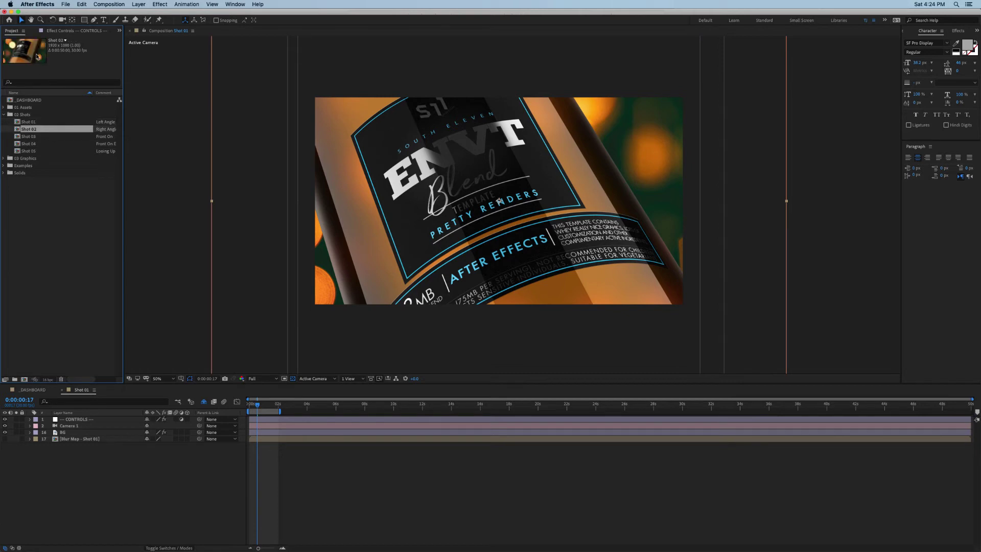
click(38, 150)
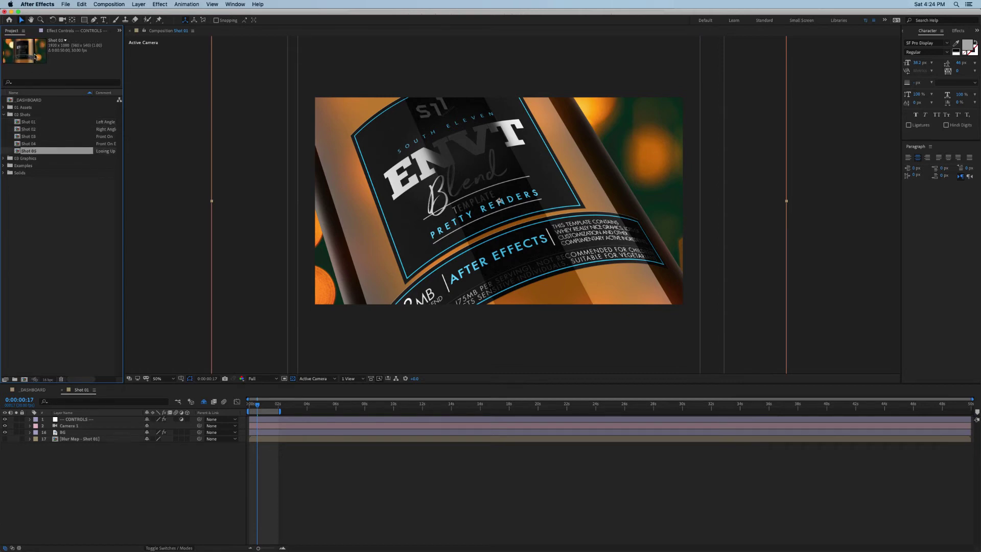
click(49, 122)
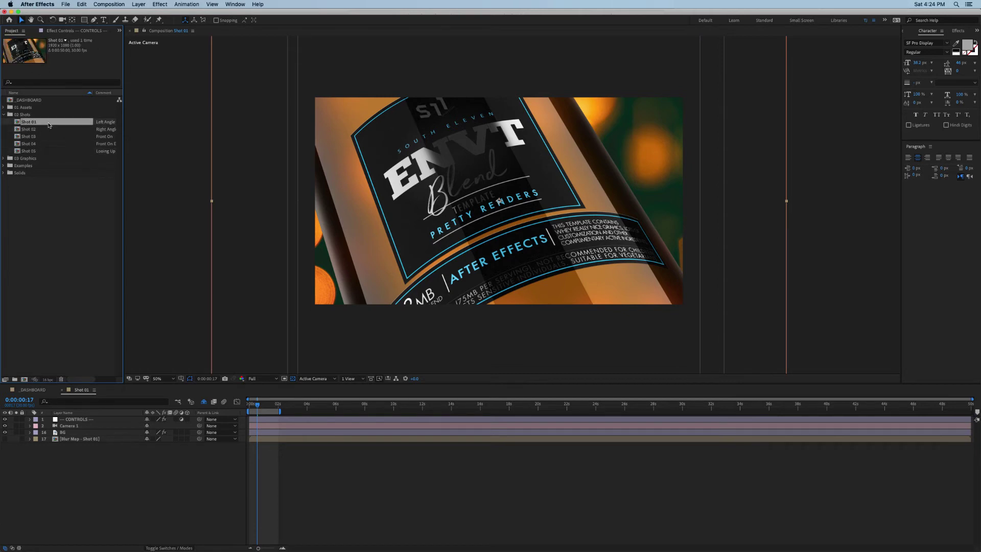
click(83, 389)
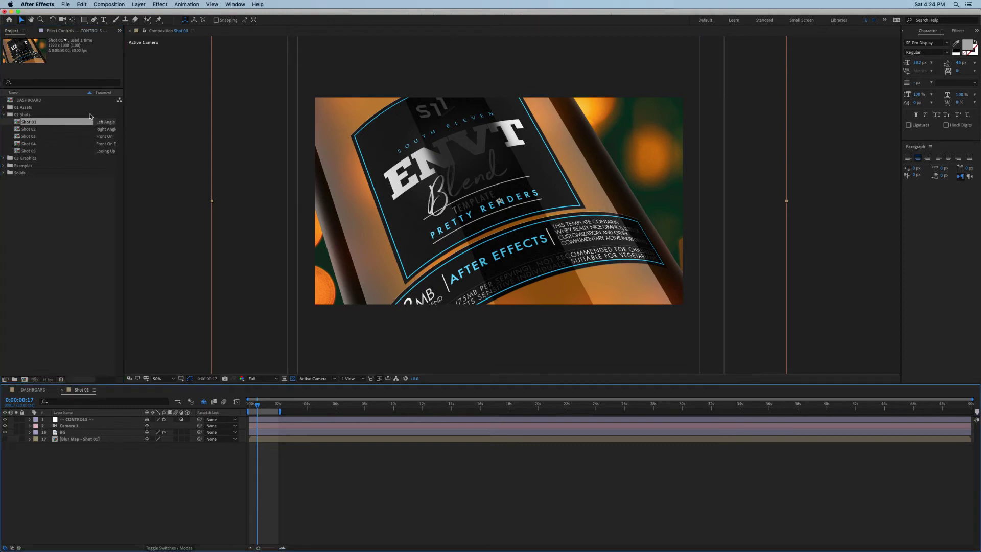
click(78, 31)
key(super+Down)
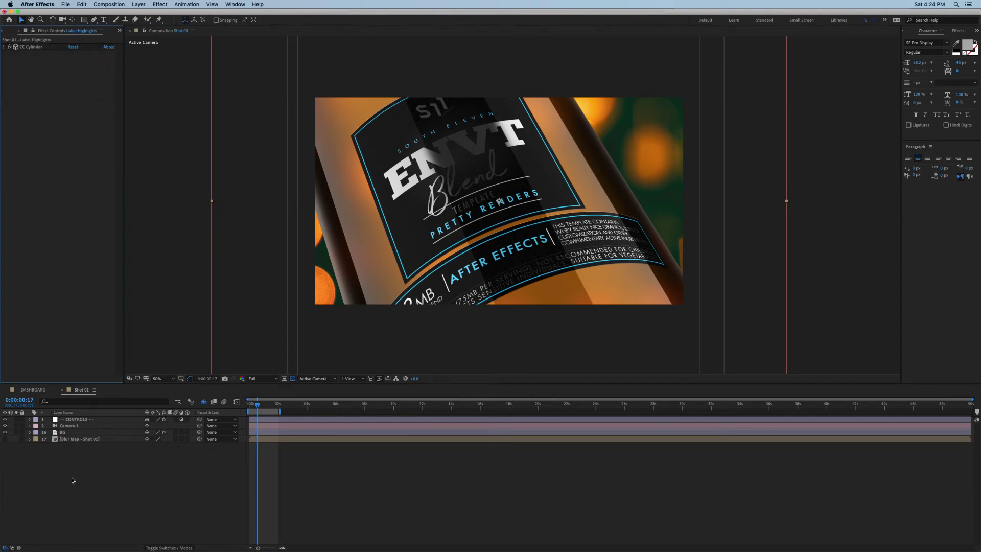
click(74, 481)
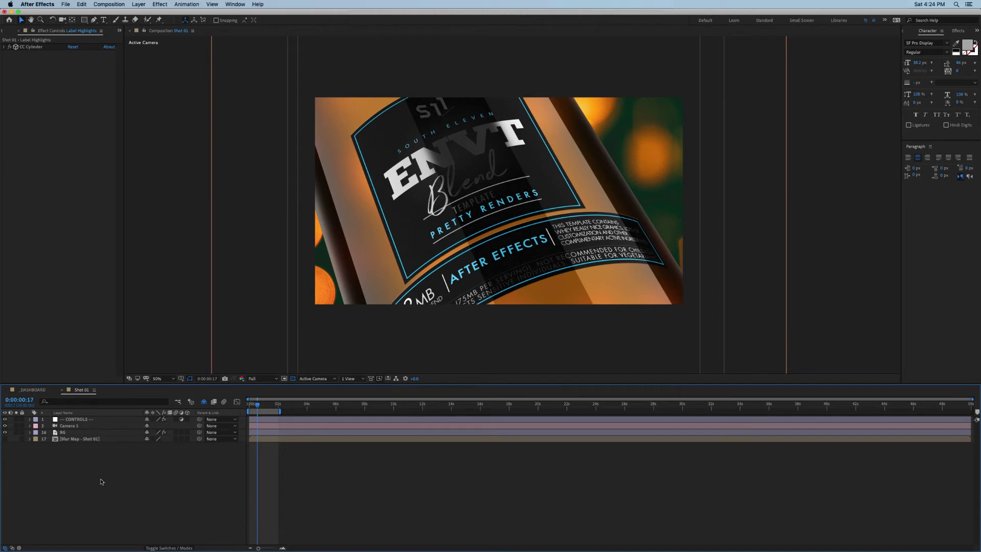
Step: Select the CONTROLS layer and preview Scene Lighting Setups 02, 04 and 05
click(81, 420)
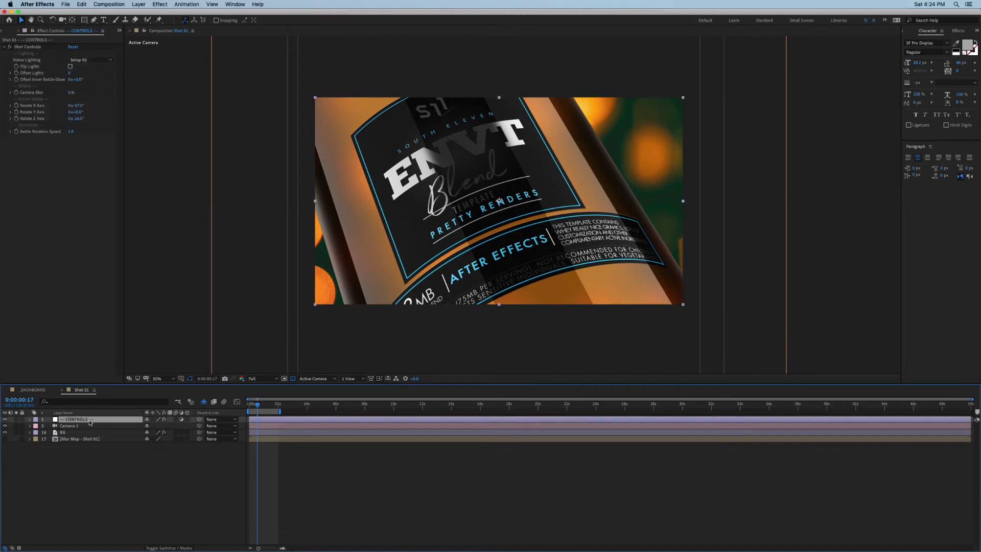
click(70, 154)
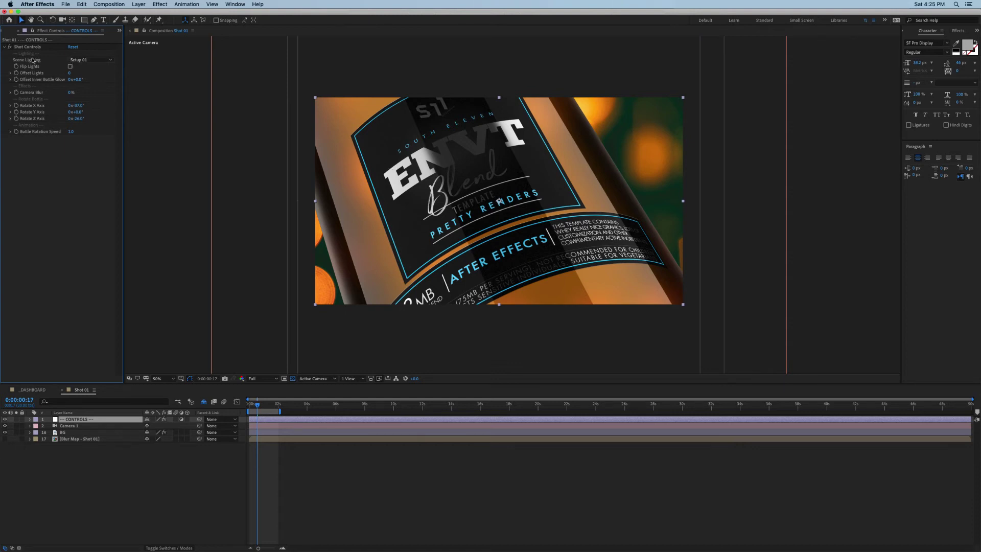
click(86, 61)
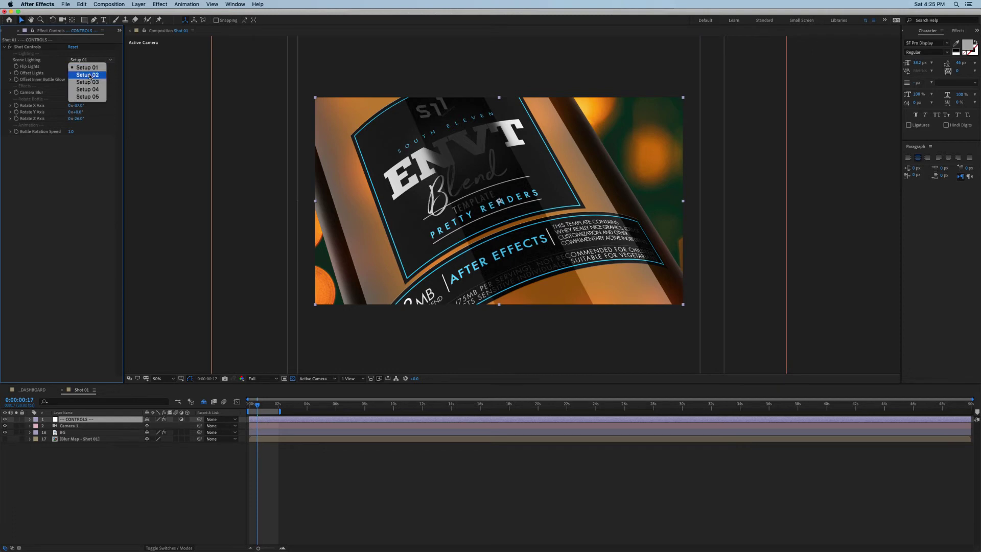
click(90, 75)
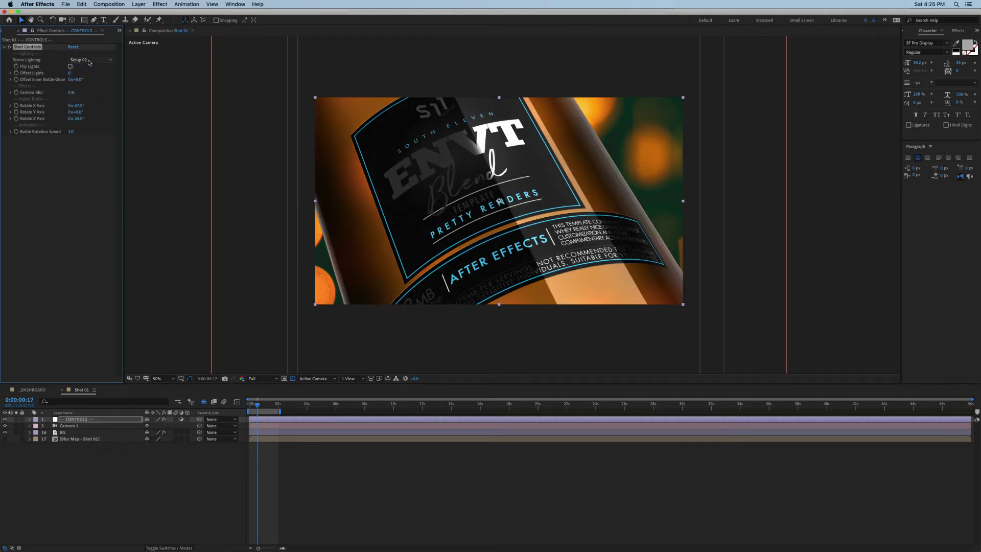
click(89, 61)
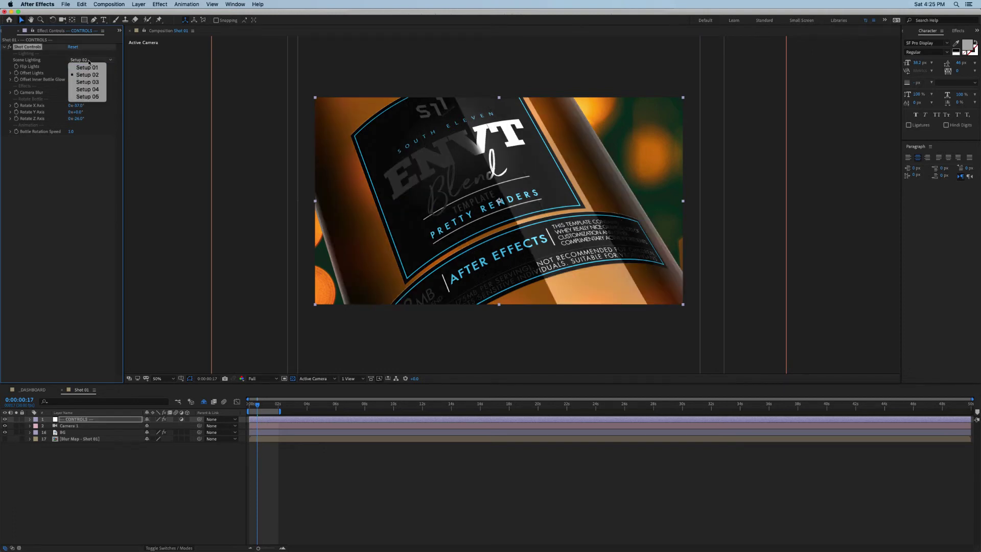
click(92, 89)
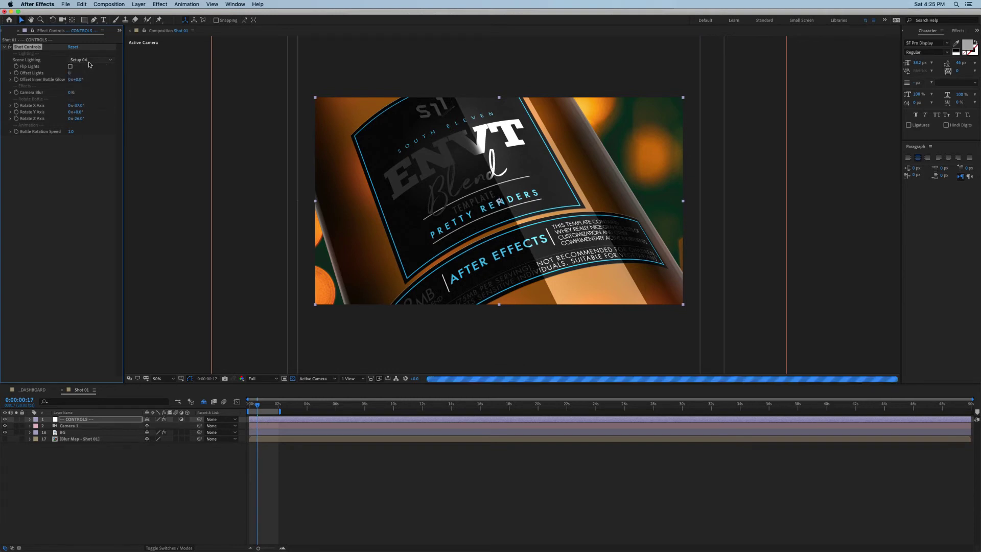
click(89, 62)
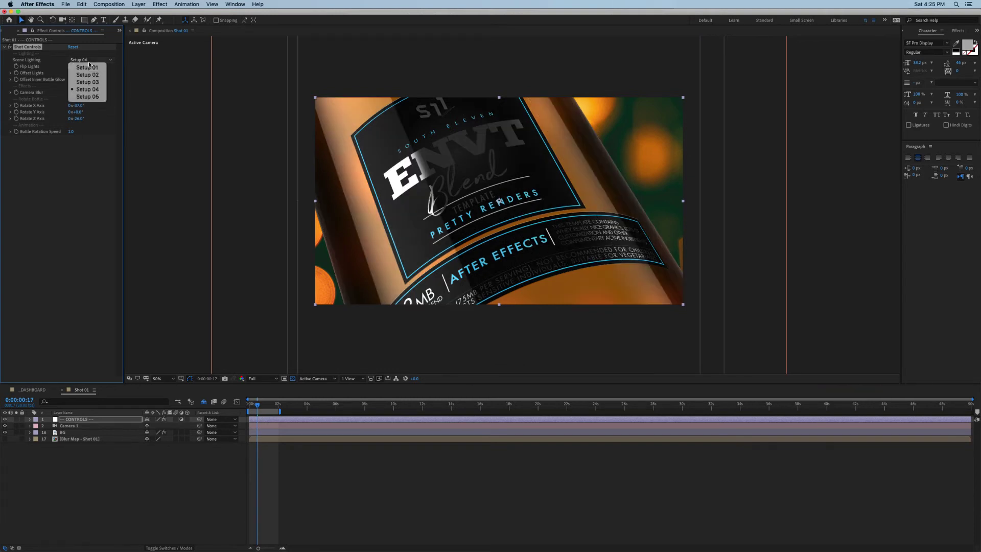
click(89, 97)
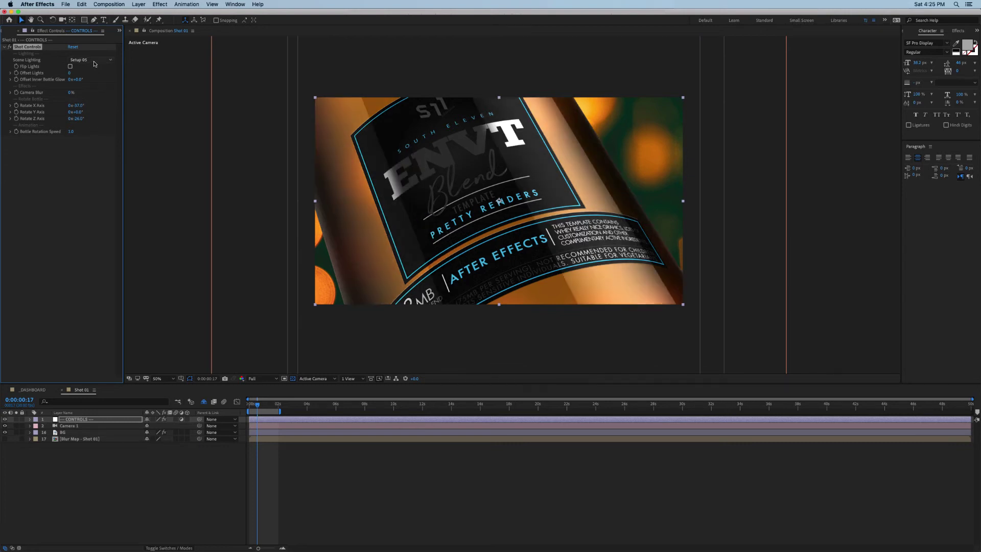
Step: Return Scene Lighting to Setup 01 and turn on Flip Lights
click(95, 62)
click(95, 68)
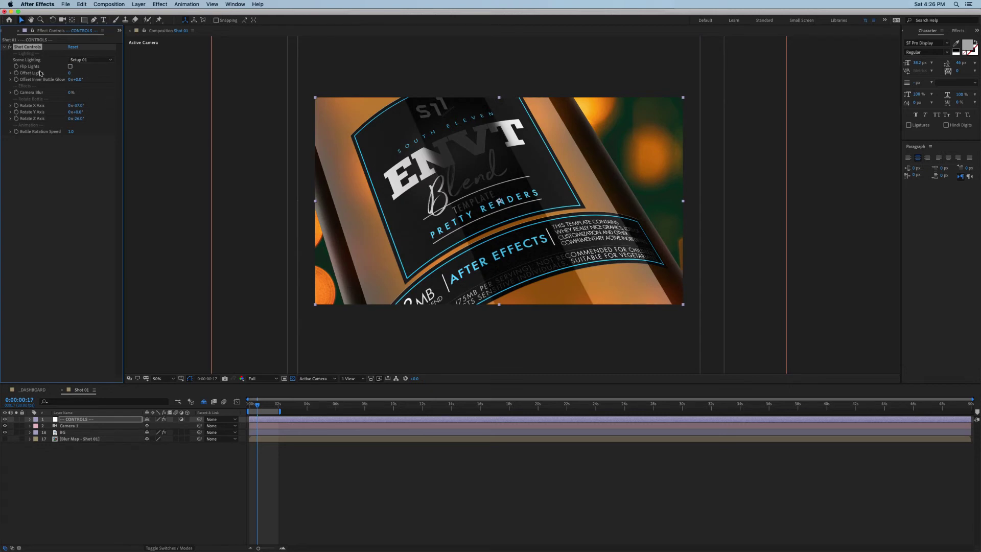
click(70, 66)
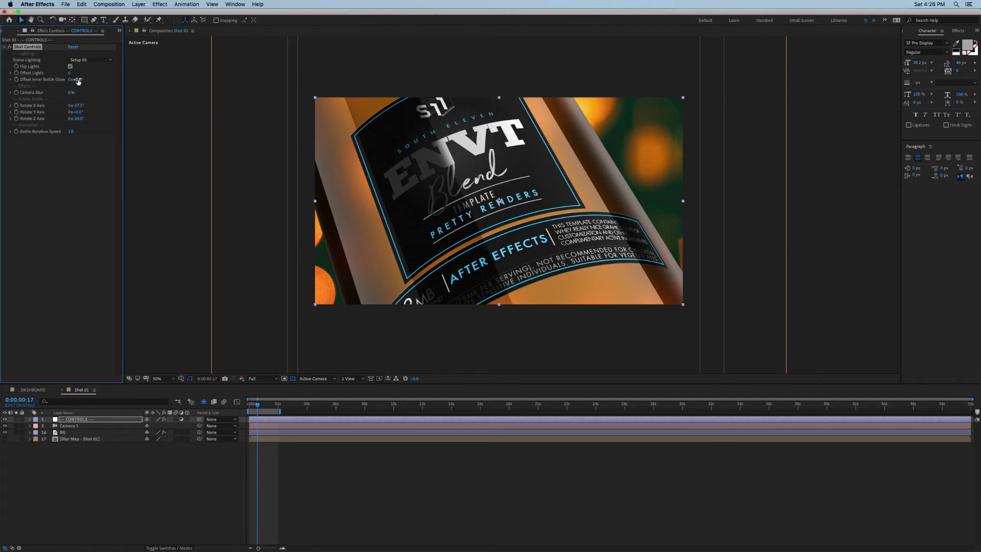
click(10, 73)
drag(65, 84, 75, 85)
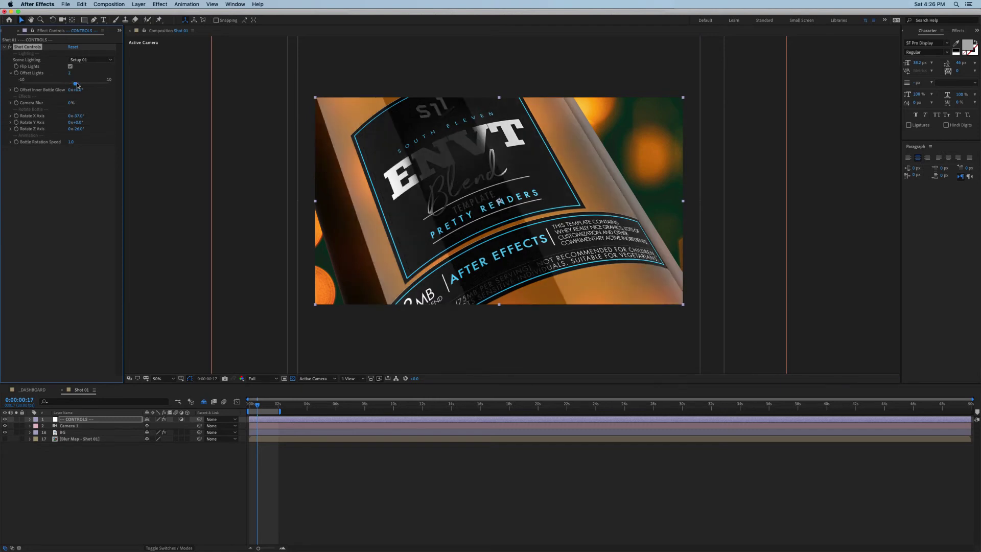
drag(78, 84, 65, 84)
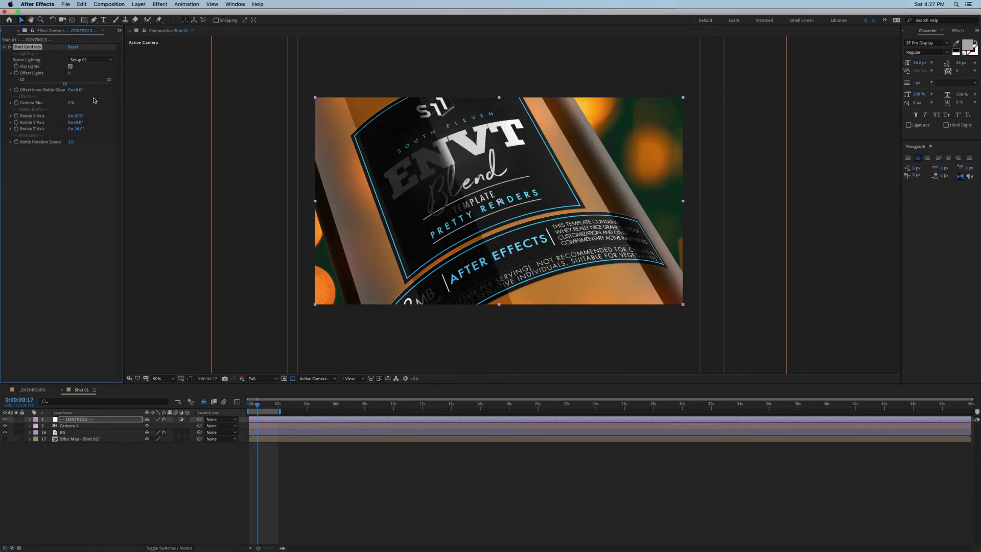
click(10, 73)
click(10, 79)
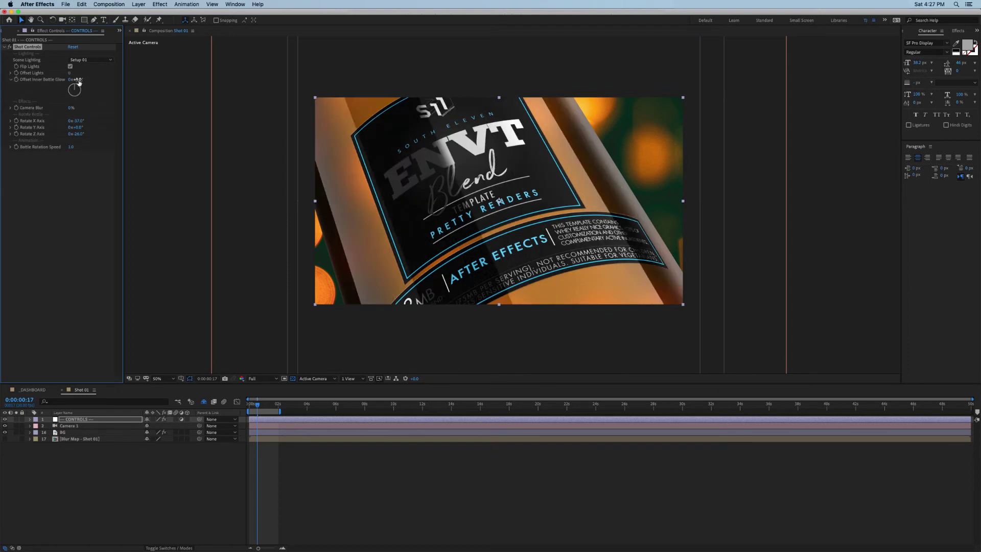
drag(75, 80, 84, 81)
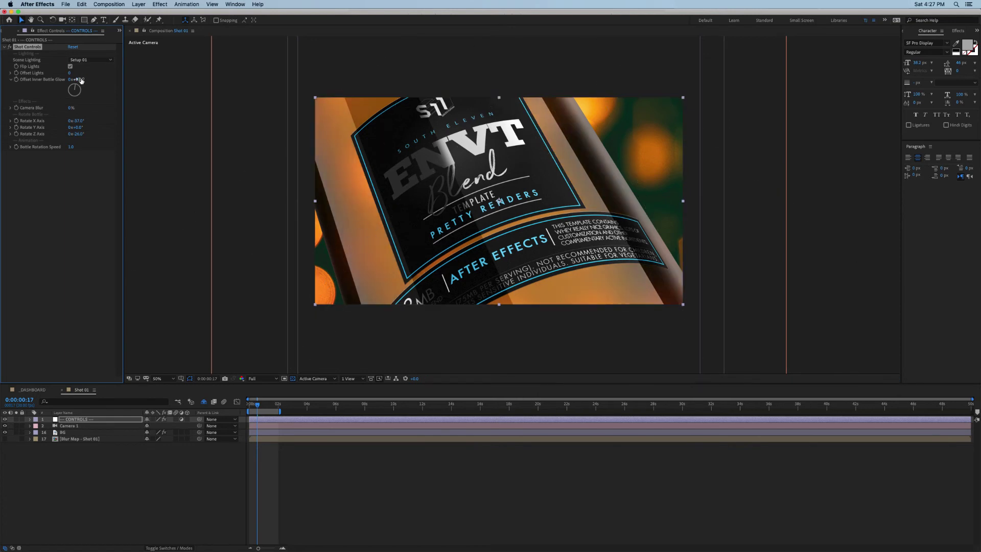
drag(75, 79, 62, 83)
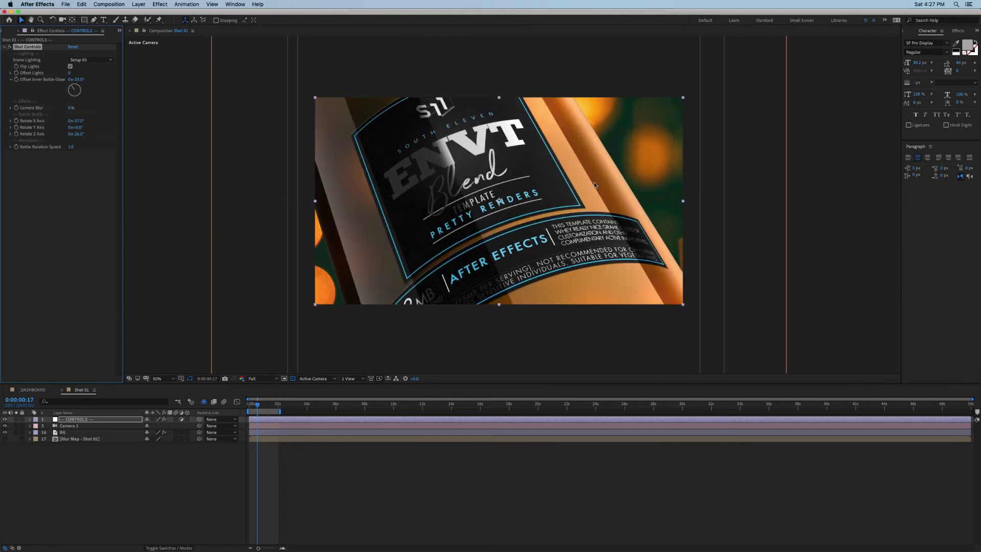
click(80, 79)
key(Return)
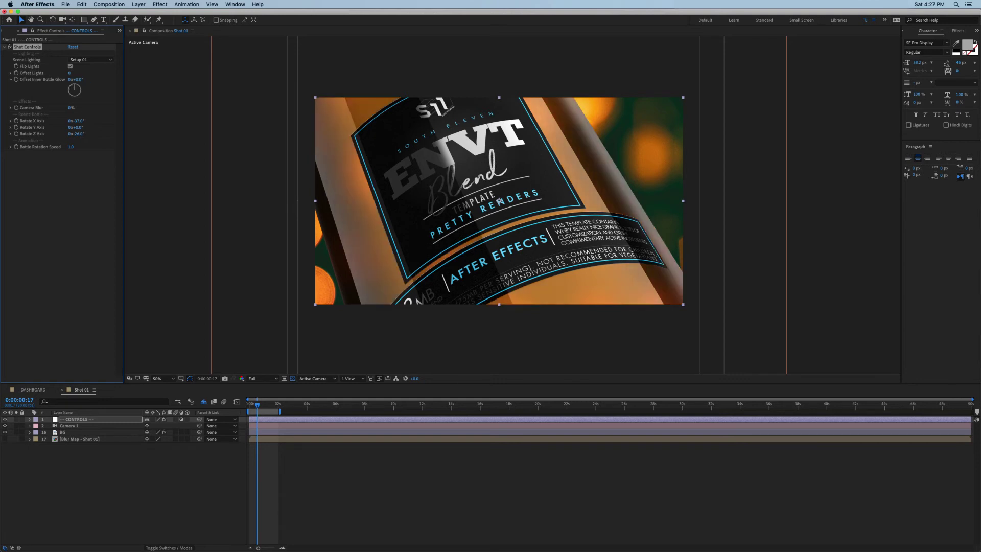
click(10, 79)
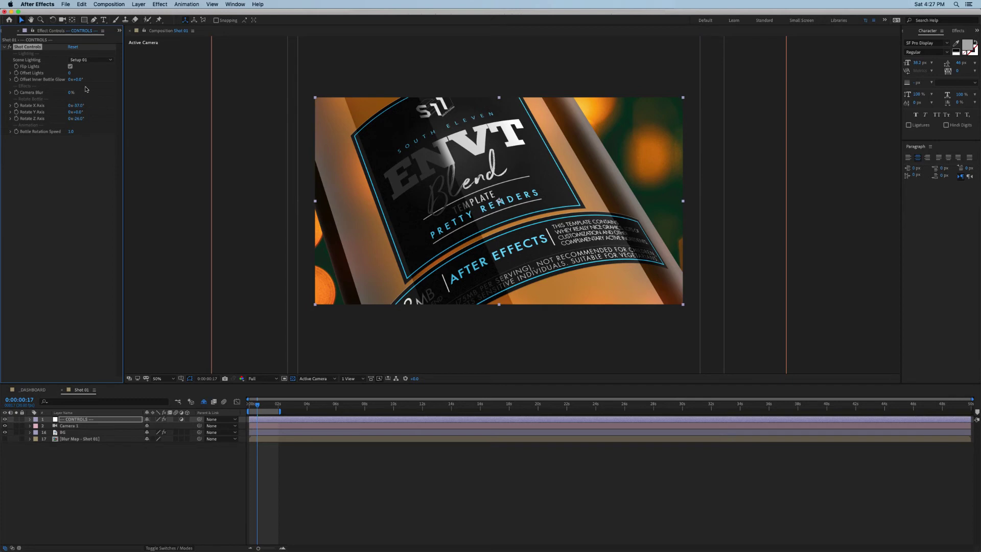
Step: Turn Flip Lights back off, set Camera Blur to 80%, then deselect all layers
click(71, 66)
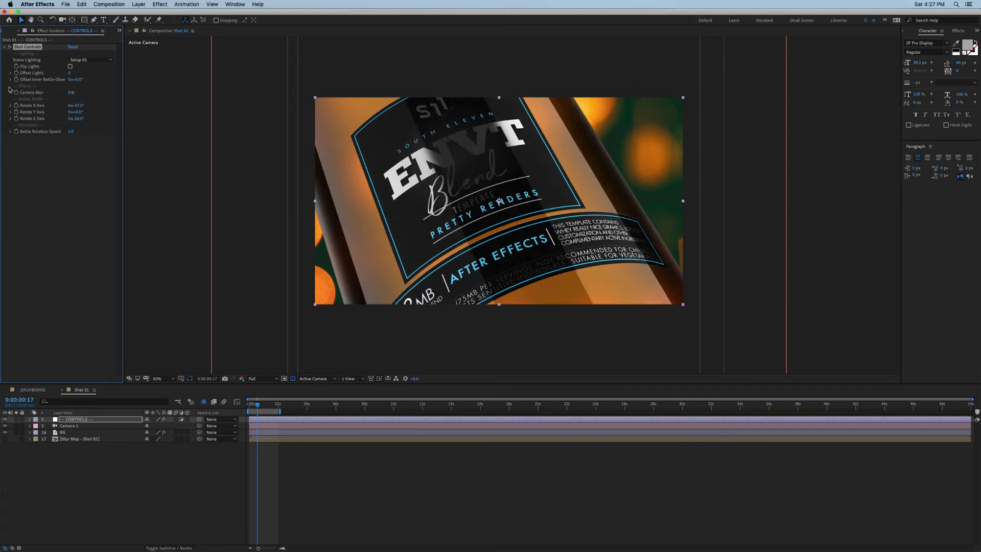
click(71, 93)
key(Return)
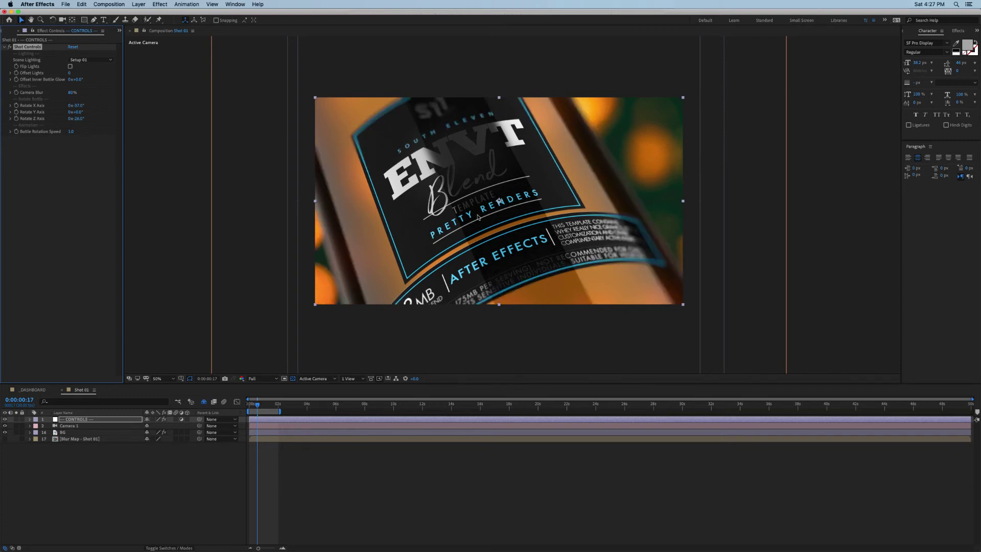
click(637, 188)
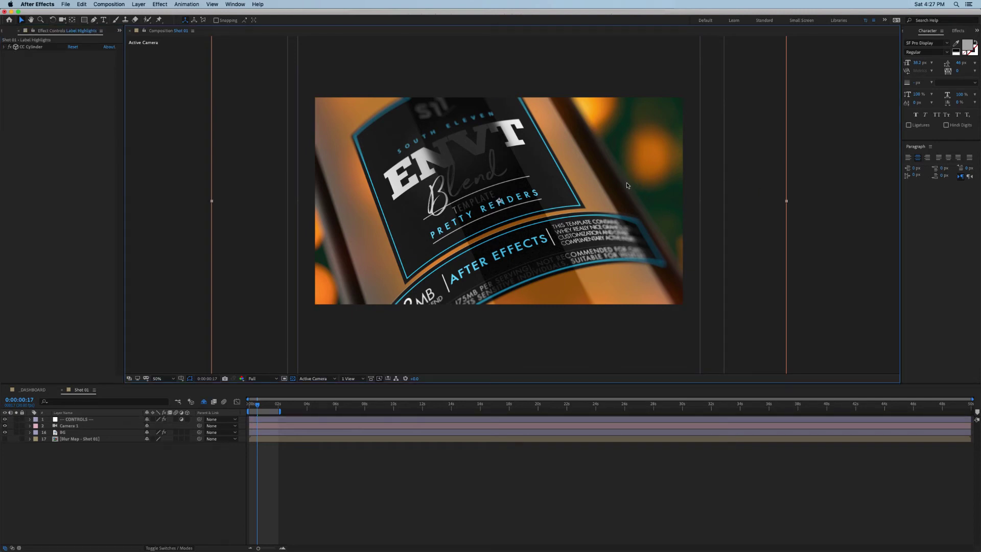
key(super+shift+a)
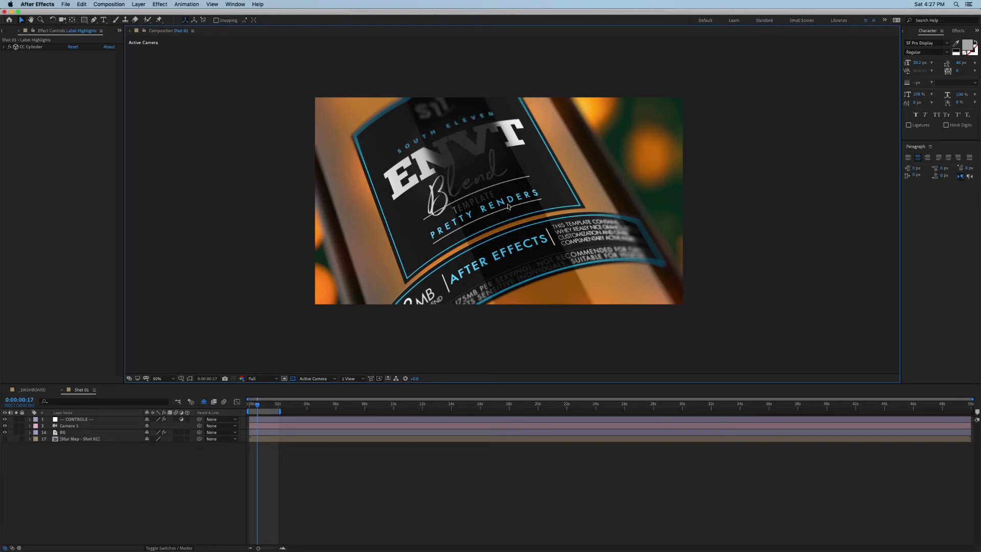
Step: Open the Blur Map - Shot 01 precomp from the Shot 01 timeline
click(92, 438)
double_click(82, 439)
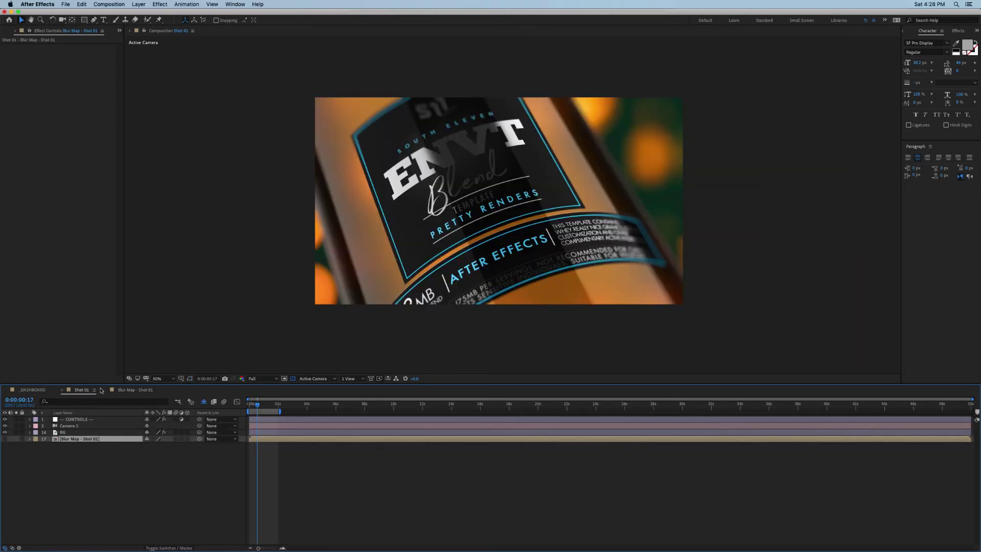
click(90, 392)
key(h)
drag(513, 270, 525, 274)
key(v)
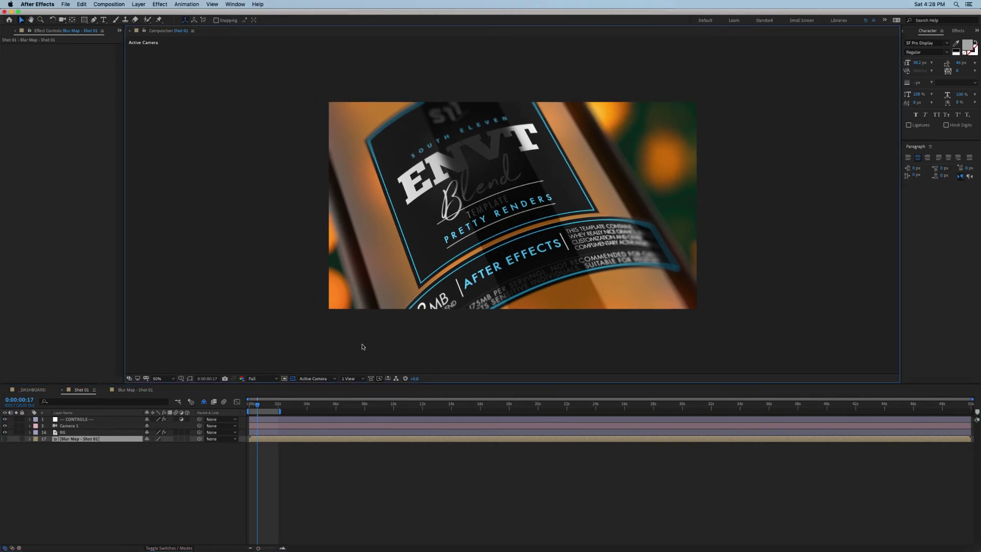
click(135, 390)
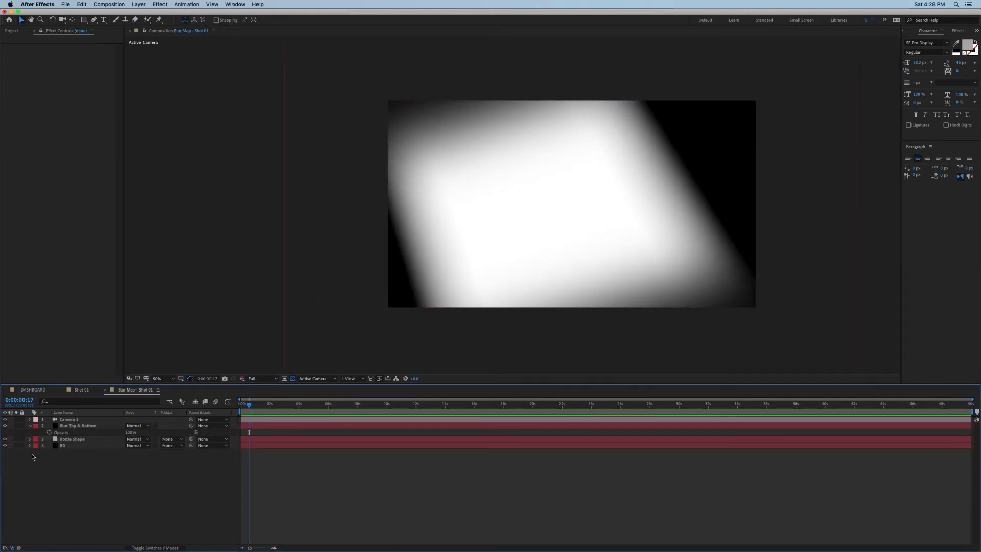
Step: Hide the blur map's BG layer and compare the result against the Shot 01 render
click(5, 445)
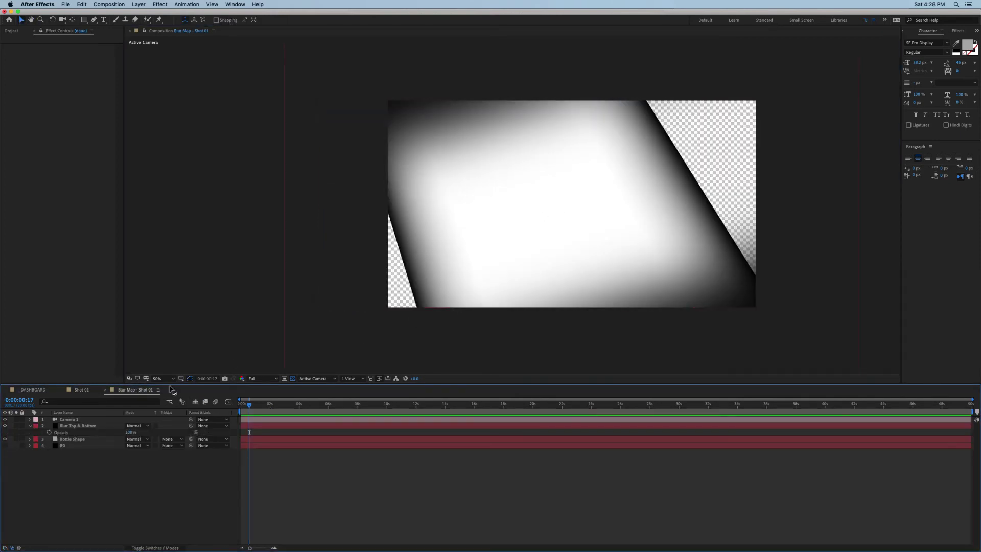
click(88, 390)
click(142, 390)
click(83, 390)
click(141, 390)
Step: Turn the BG layer back on and select the Bottle Shape layer
click(5, 445)
click(846, 136)
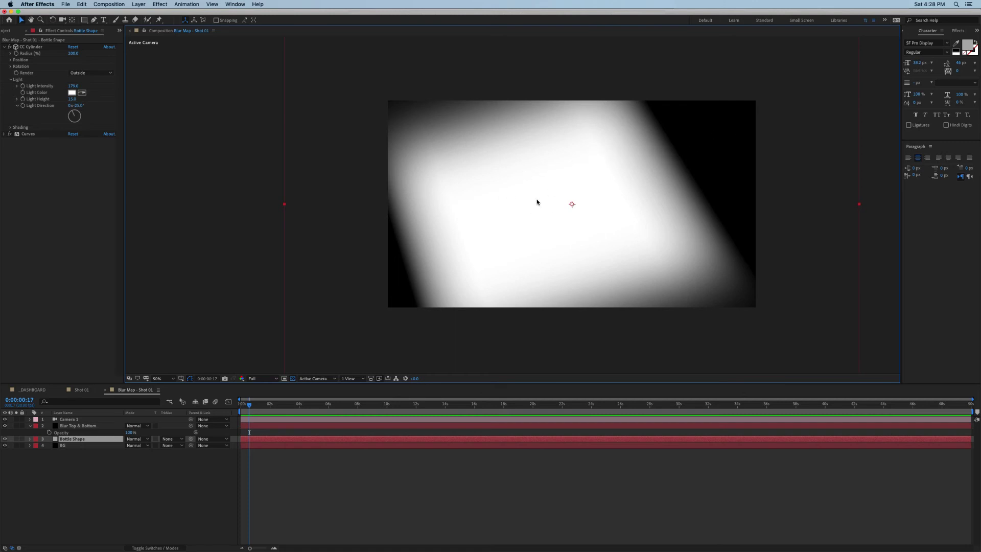
click(83, 390)
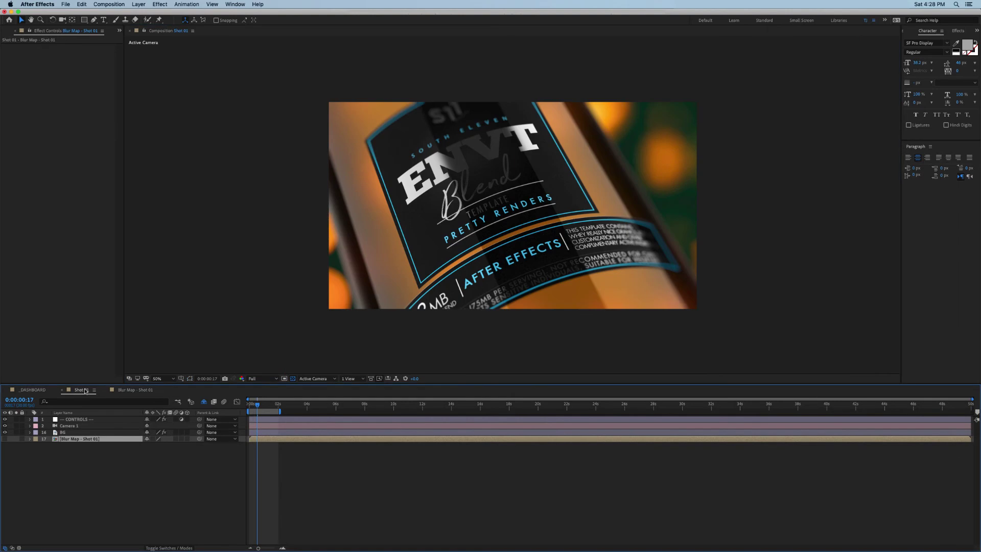
click(136, 390)
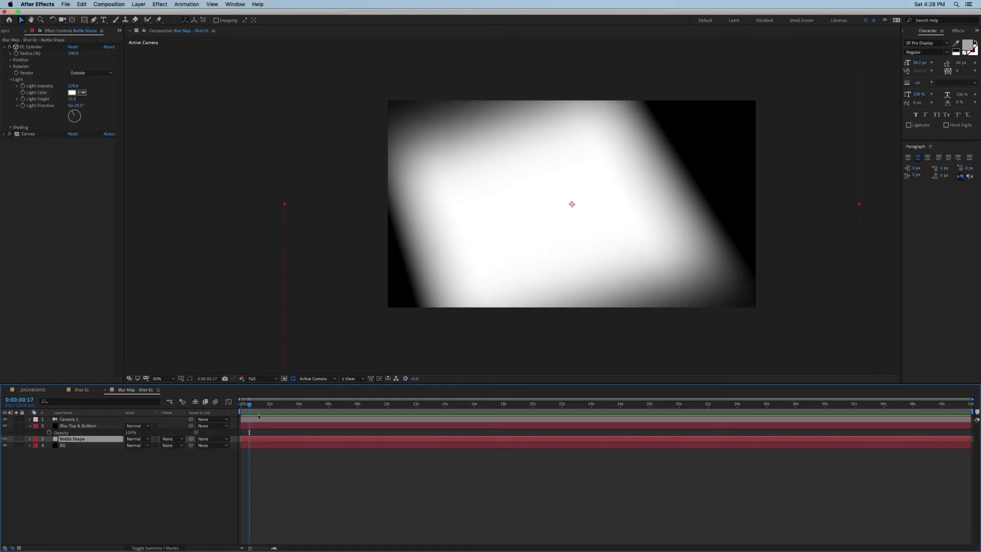
click(96, 456)
click(85, 440)
Step: Try CC Cylinder Light Direction at +21°, compare in Shot 01, then undo to the original angle
mouse_move(83, 107)
mouse_down()
mouse_move(100, 108)
mouse_move(68, 112)
mouse_move(97, 110)
mouse_up()
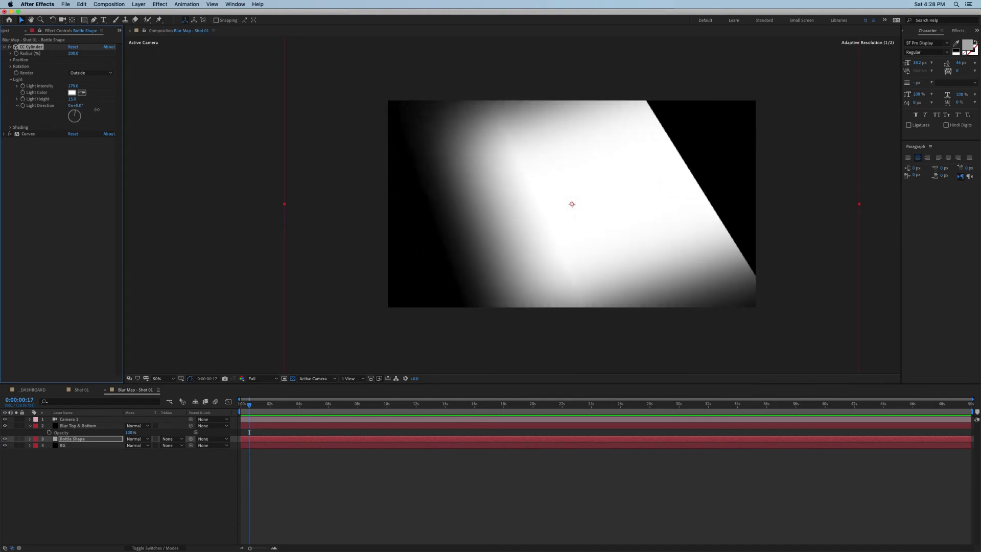
click(81, 390)
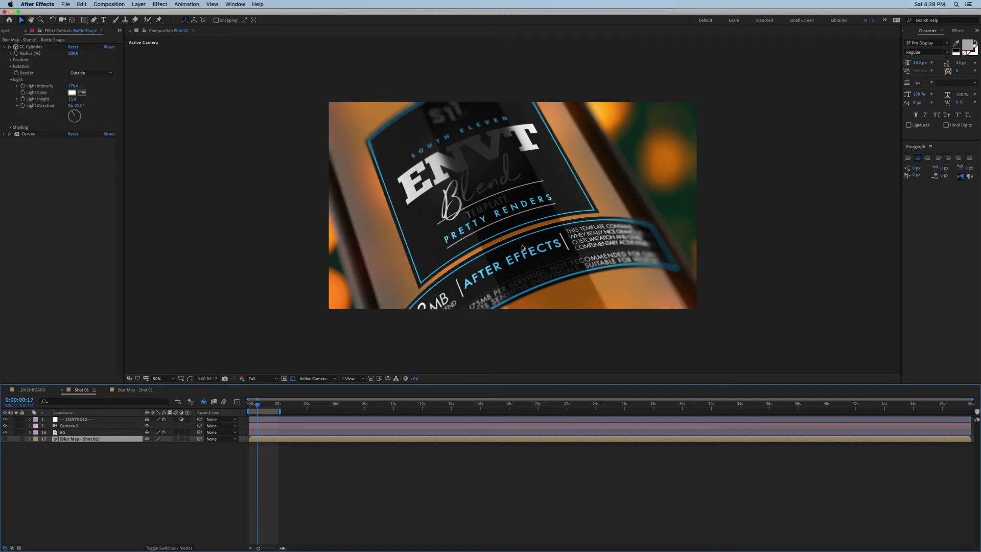
key(super+shift+z)
key(super+z)
key(super+shift+z)
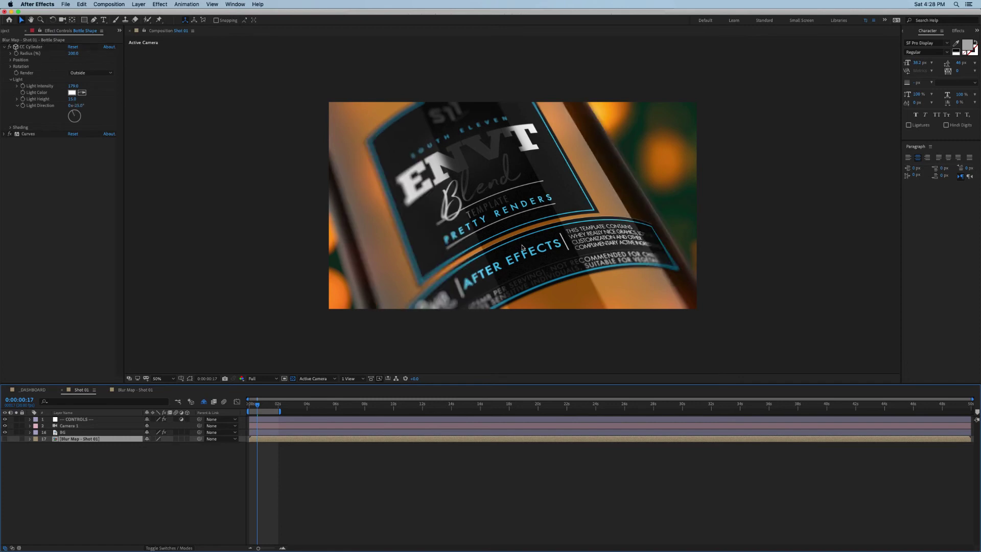
key(super+z)
key(super+shift+z)
key(super+z)
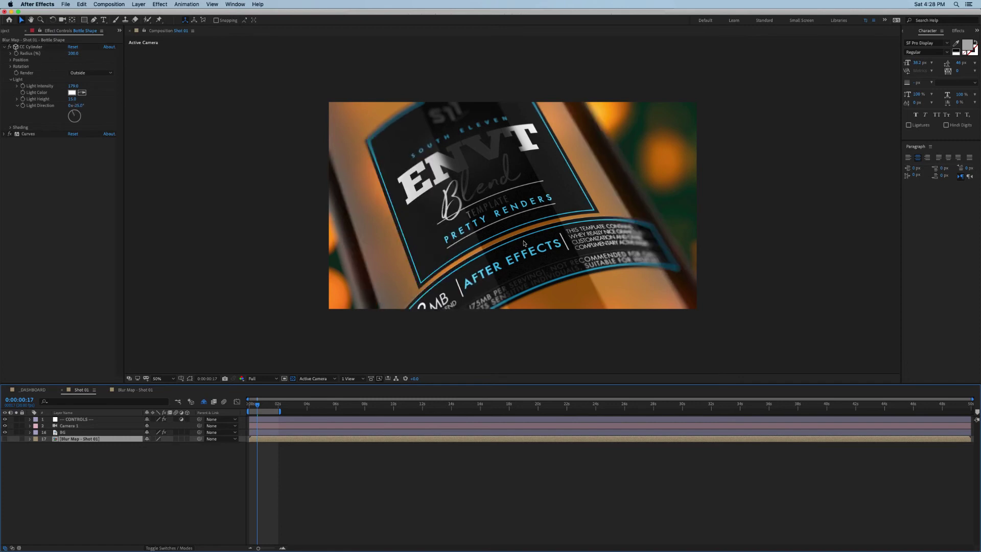
click(136, 390)
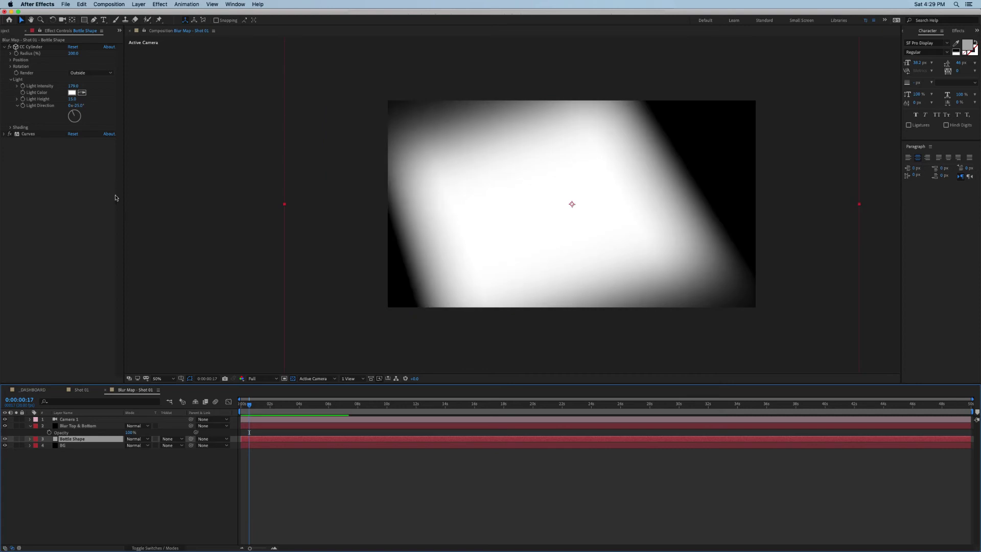
click(23, 108)
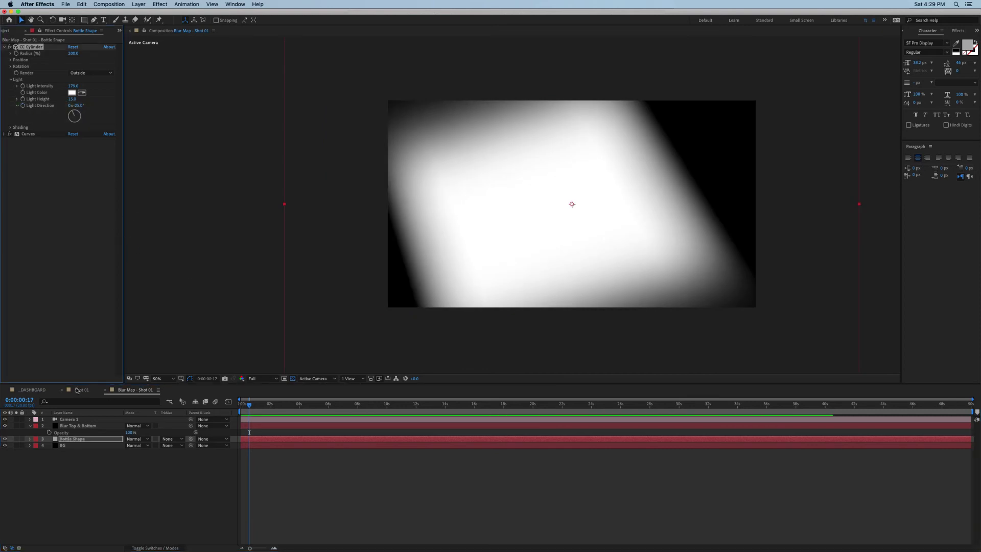
Step: Close the Blur Map precomp and set the CONTROLS layer's Camera Blur to 0%
click(104, 390)
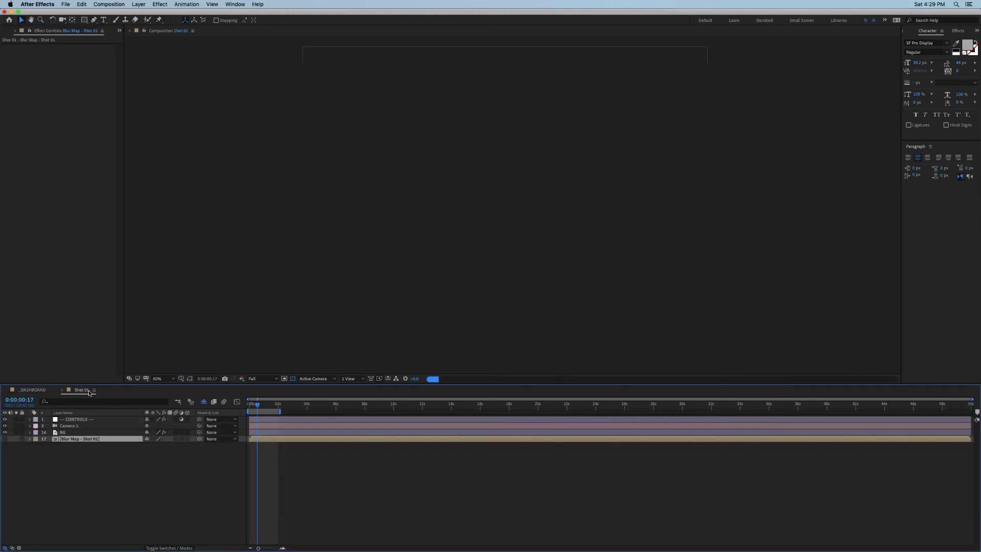
click(166, 465)
click(81, 420)
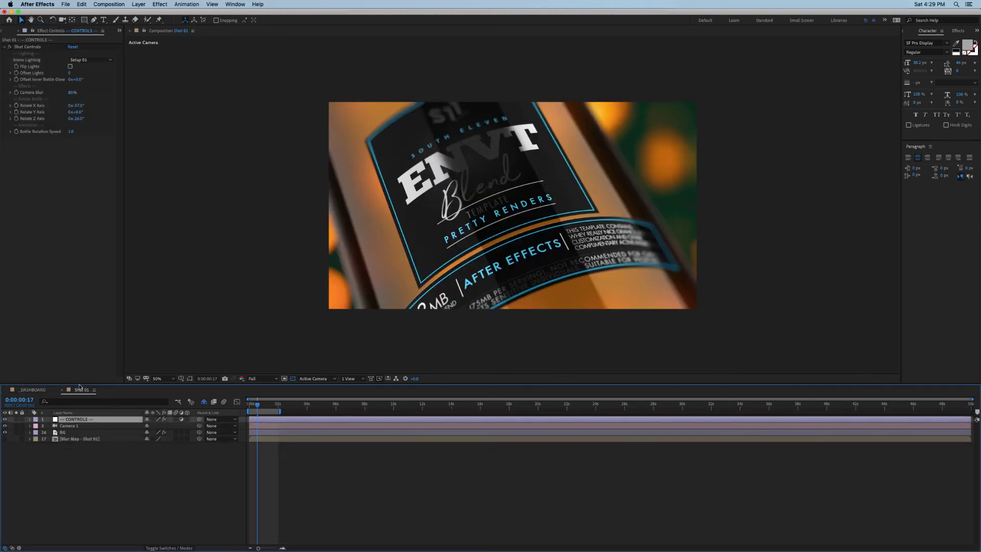
click(72, 94)
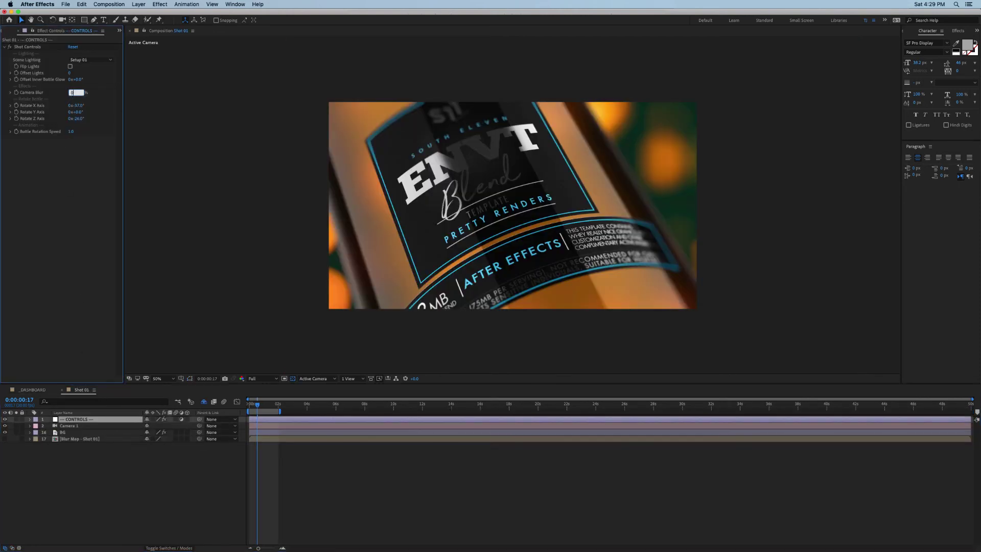
key(Return)
click(72, 188)
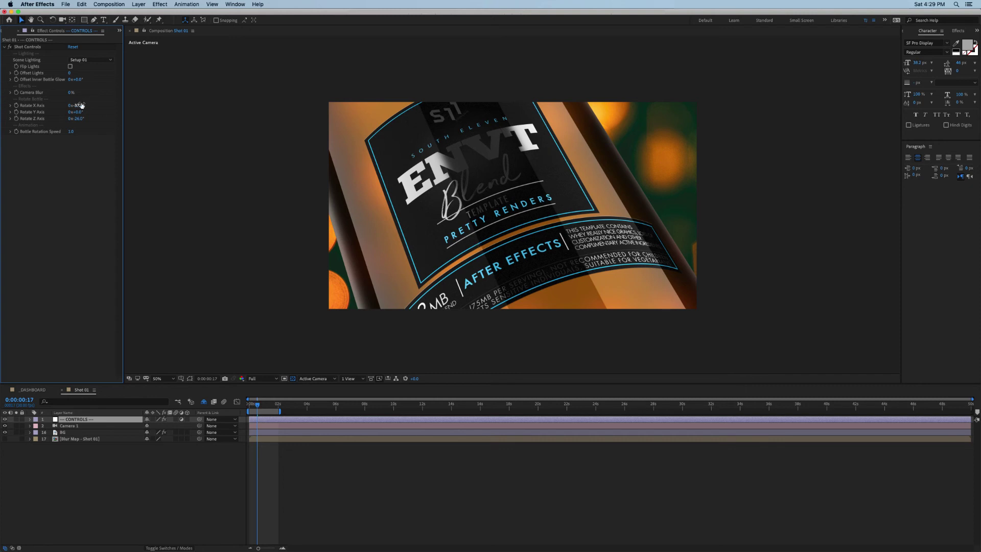
Step: Reset the Rotate X and Rotate Z axis angles in Shot Controls to 0°
click(79, 106)
text(0)
key(Tab)
key(Tab)
text(0)
key(Return)
click(86, 200)
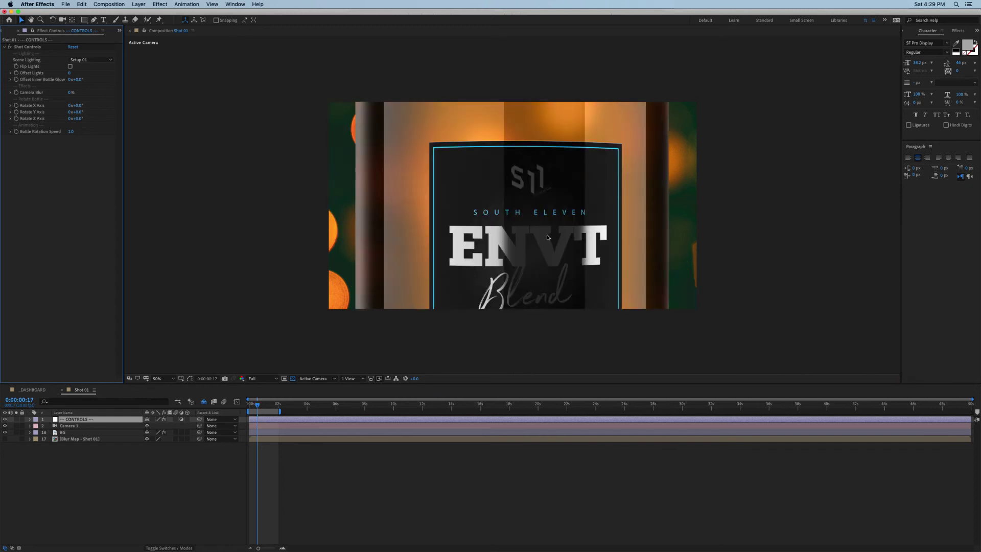
Step: Lower preview resolution to Third and rotate the bottle to 24° on X, tilting it on Z
click(269, 378)
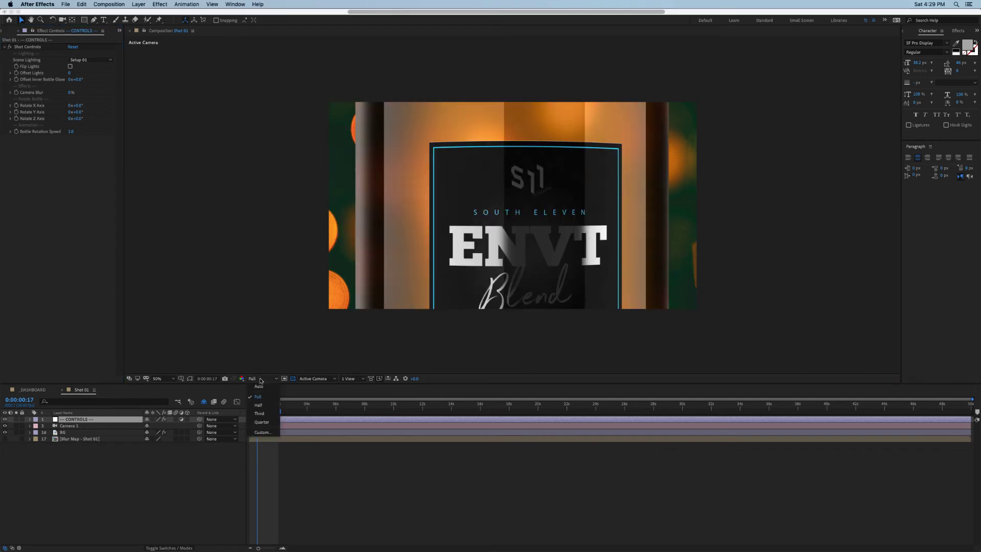
click(263, 415)
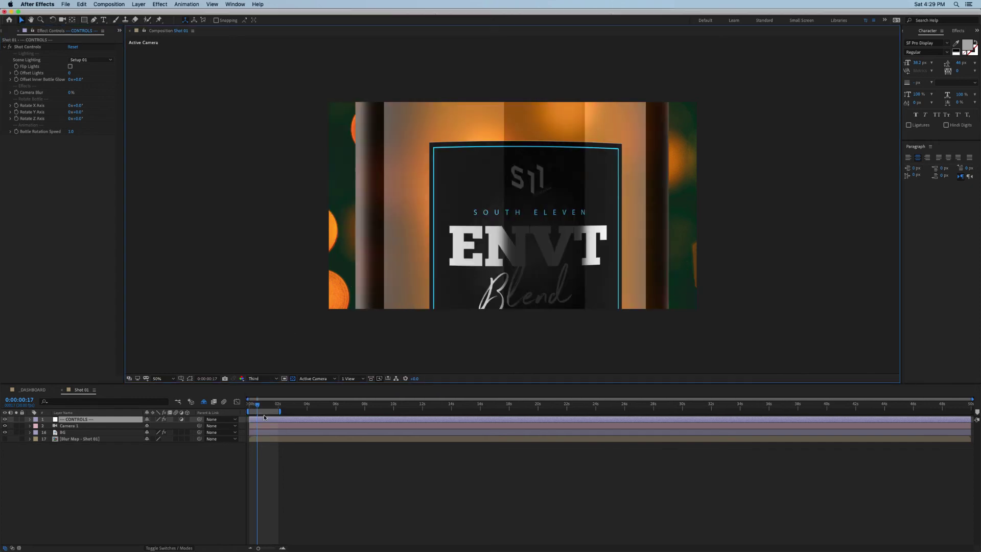
click(264, 353)
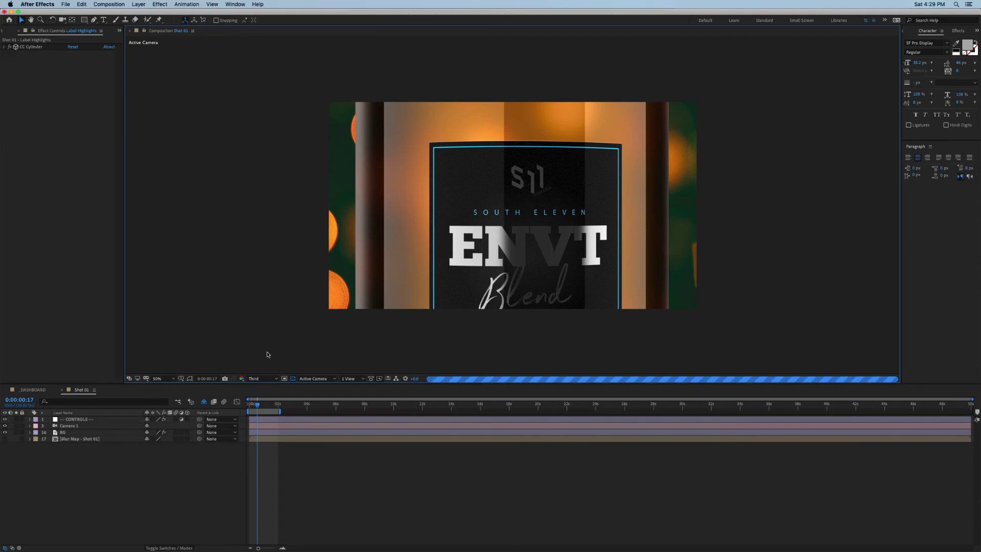
click(82, 420)
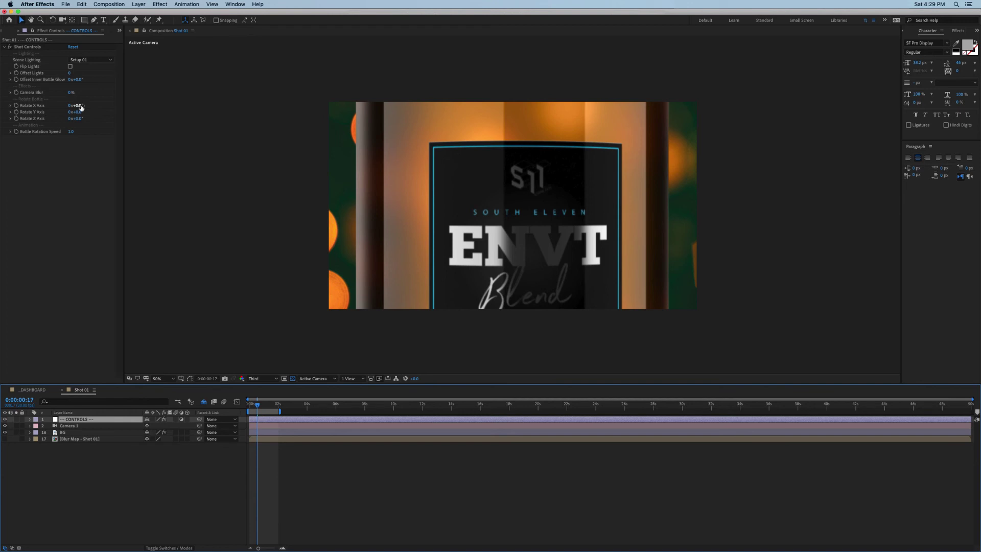
mouse_move(80, 105)
mouse_down()
mouse_move(90, 105)
mouse_move(66, 107)
mouse_up()
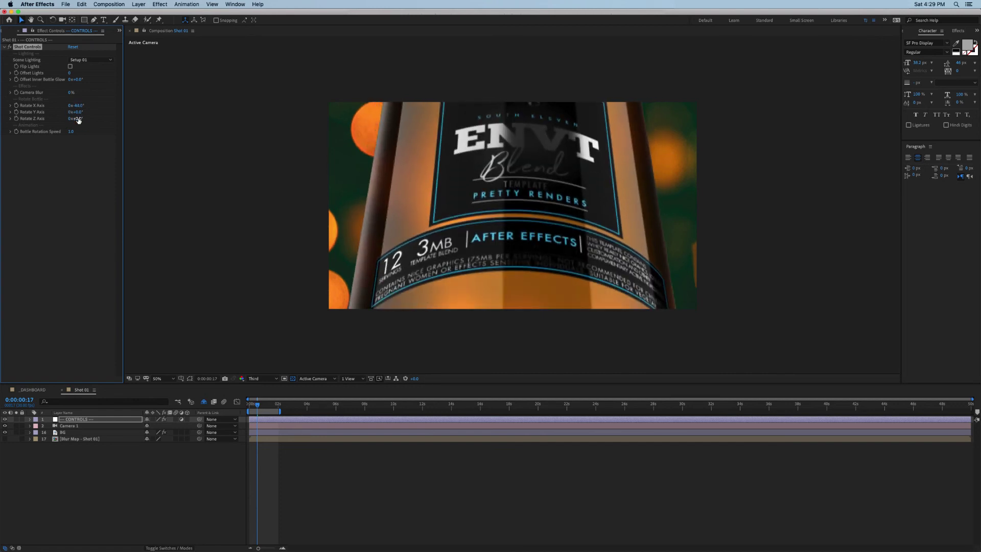
mouse_move(80, 119)
mouse_down()
mouse_move(66, 118)
mouse_move(78, 113)
mouse_up()
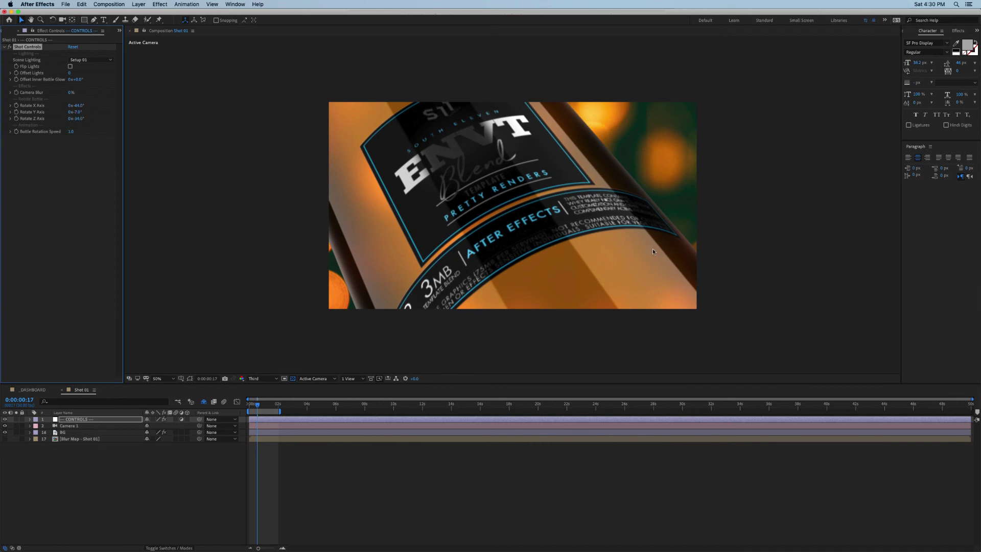
Step: Track the camera so the bottle shifts down-right, then scrub the timeline to preview its spin
key(c)
key(c)
drag(510, 182, 534, 200)
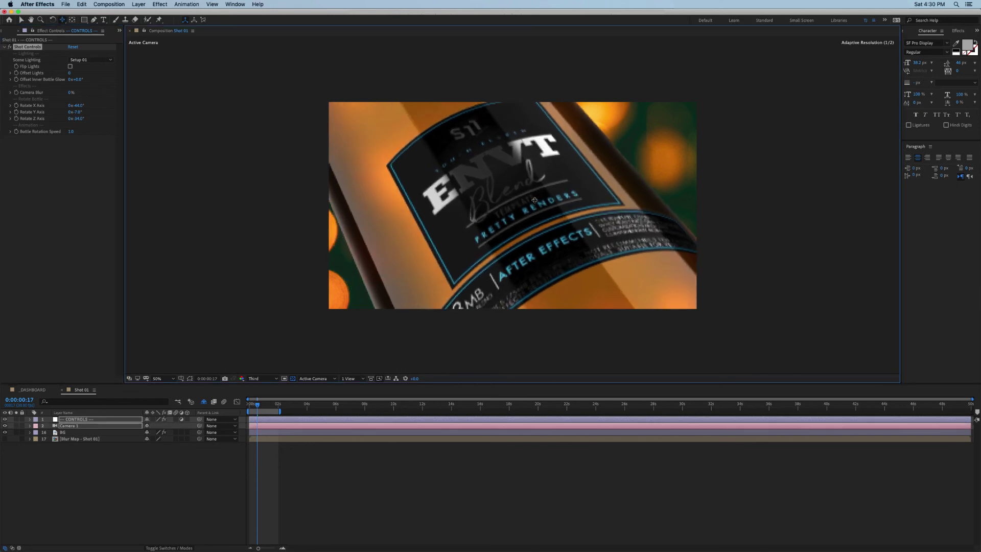
click(532, 199)
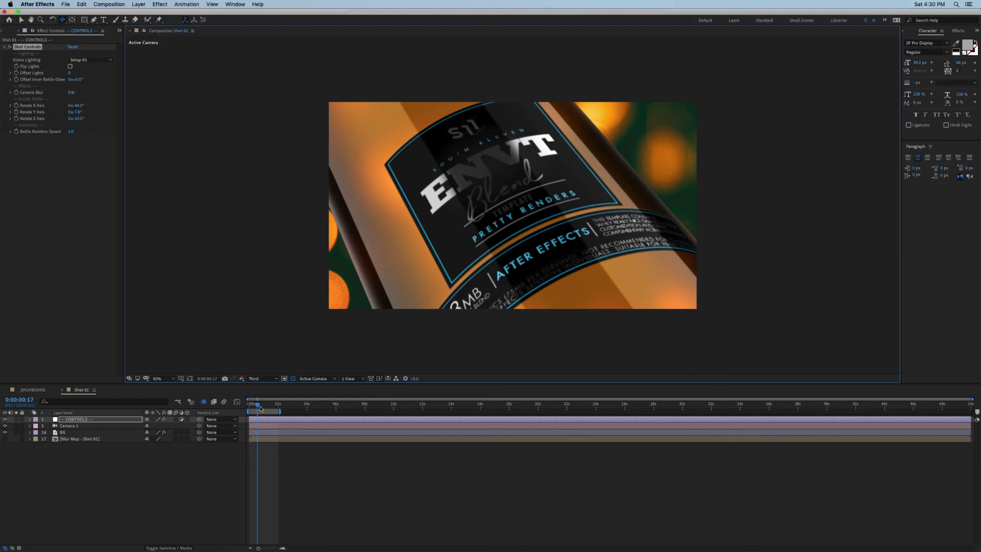
mouse_move(259, 405)
mouse_down()
mouse_move(297, 406)
mouse_move(262, 407)
mouse_up()
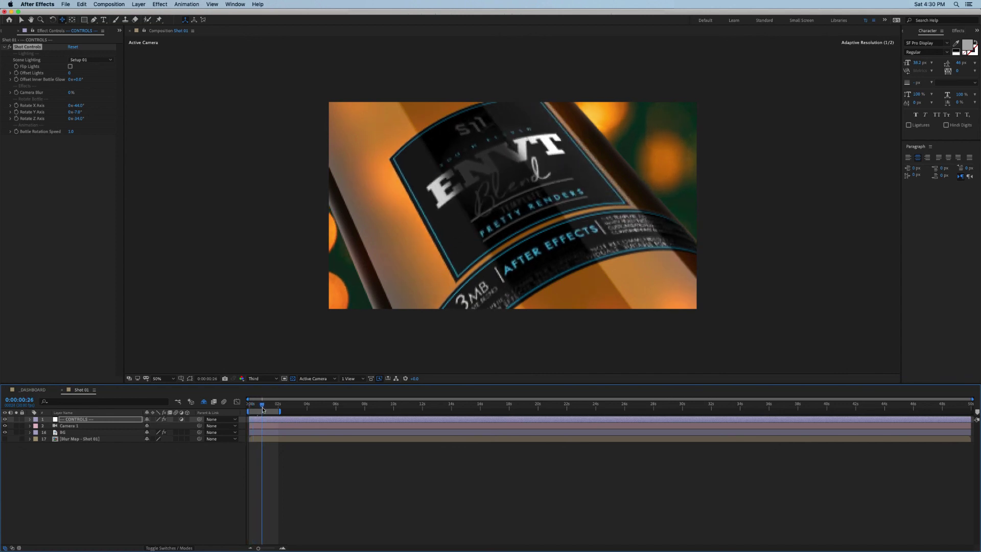
Step: Set Bottle Rotation Speed to 0.2 and scrub the timeline to preview the spin
click(12, 131)
click(75, 134)
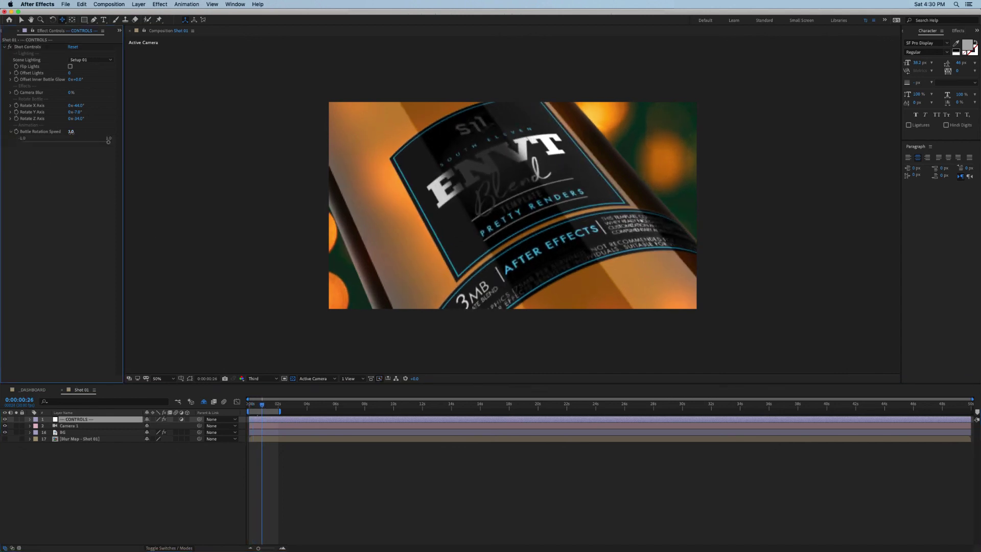
click(71, 132)
text(0.2)
key(Return)
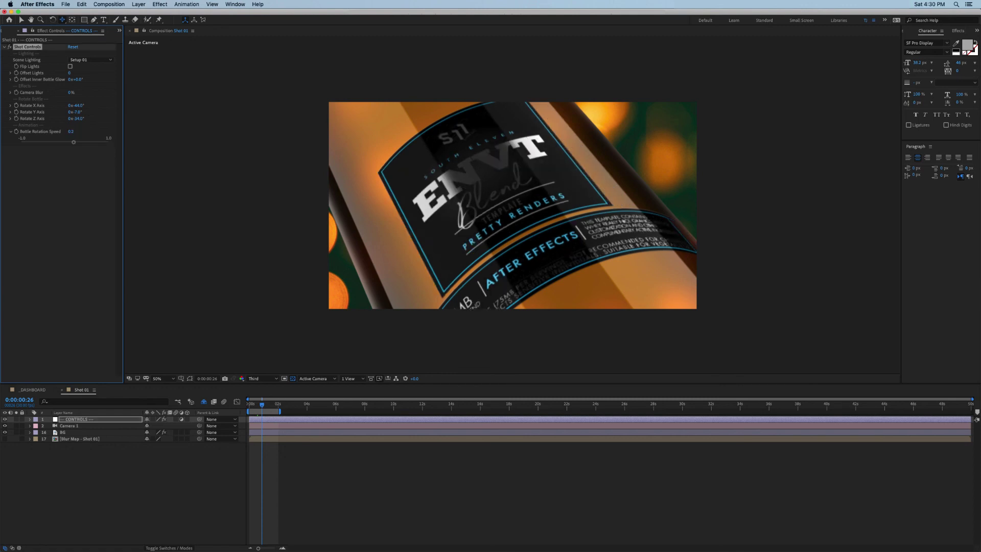
drag(261, 408, 283, 407)
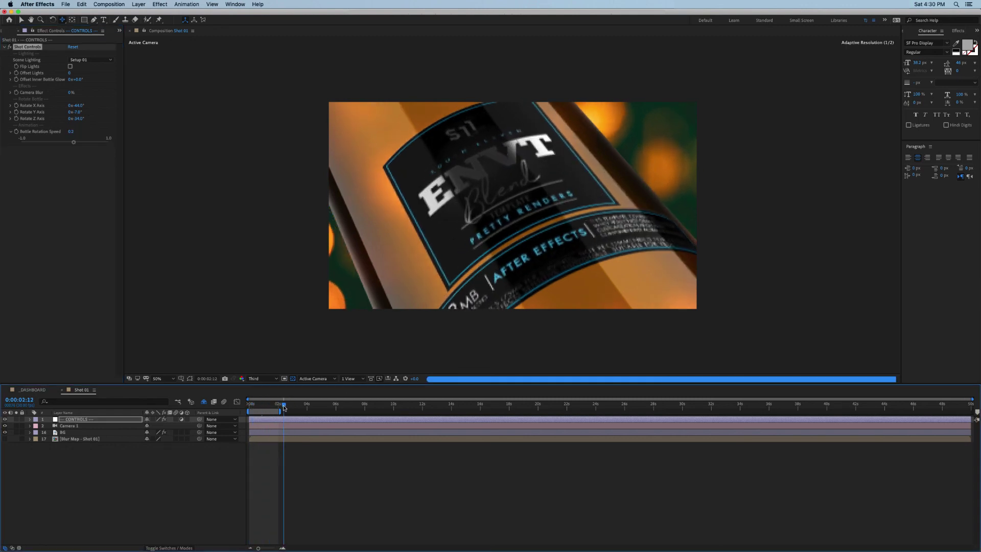
Step: Change Bottle Rotation Speed to -0.2 and preview the reversed spin near the start
click(72, 132)
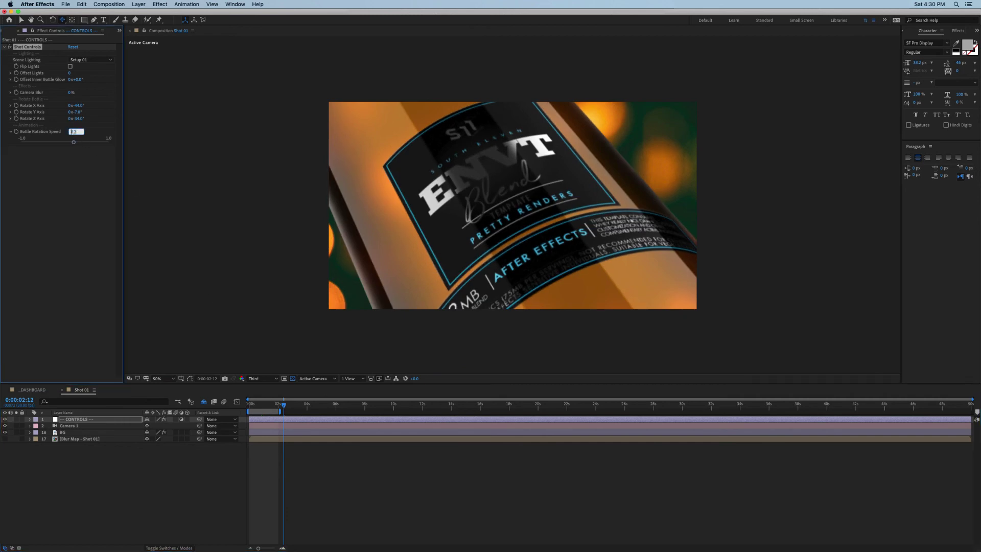
text(-)
key(Return)
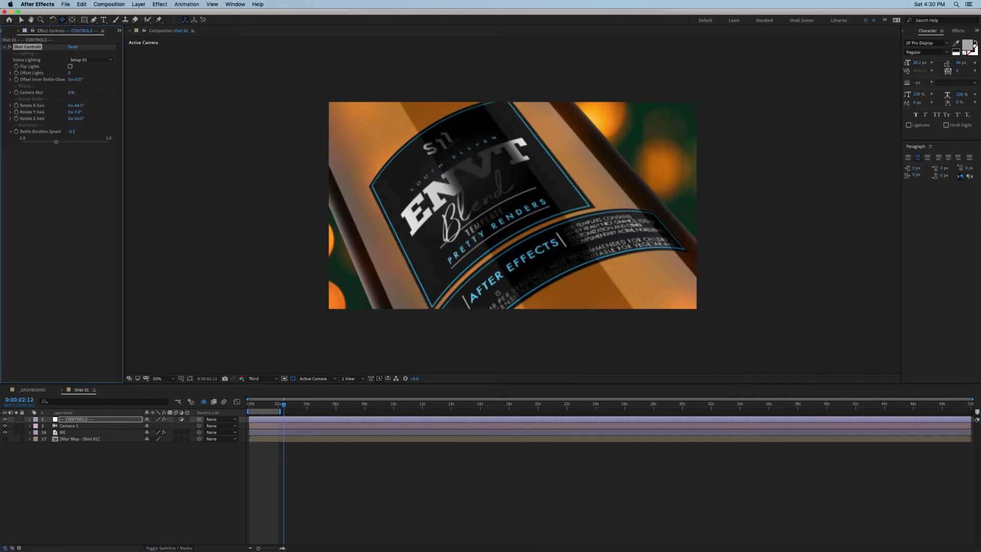
drag(256, 406, 268, 406)
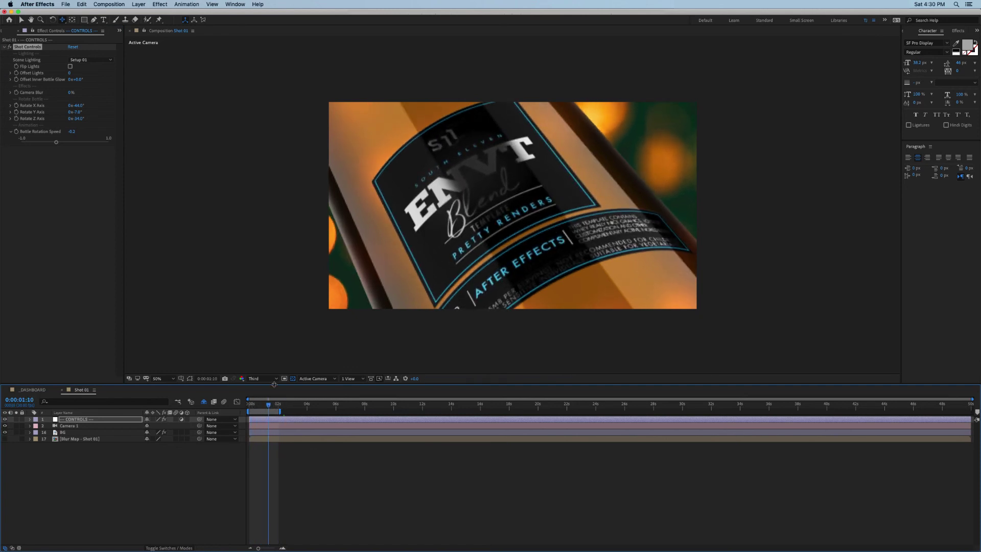
click(84, 193)
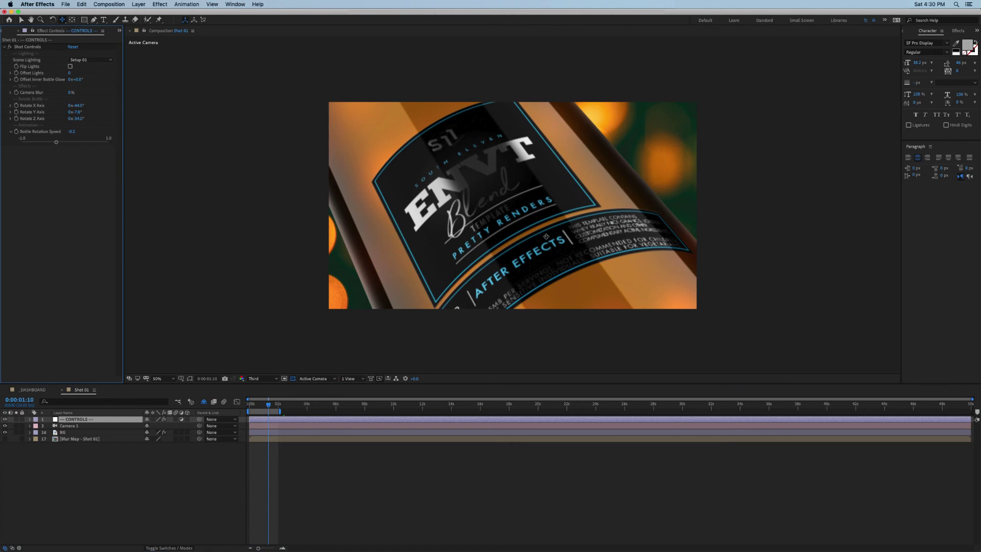
click(578, 232)
key(v)
click(767, 221)
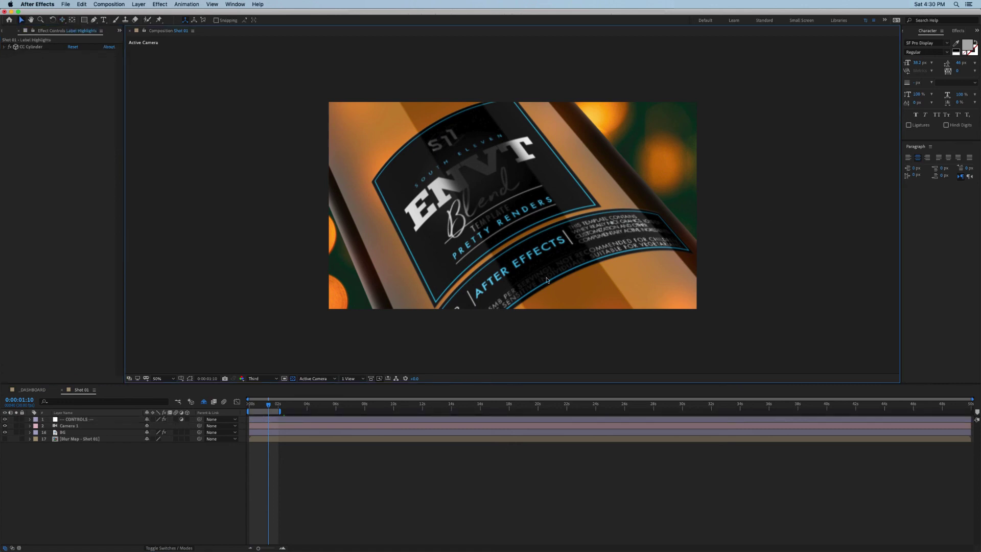
Step: Orbit the camera around the bottle and push in until the ENVT Blend label fills the frame
click(89, 420)
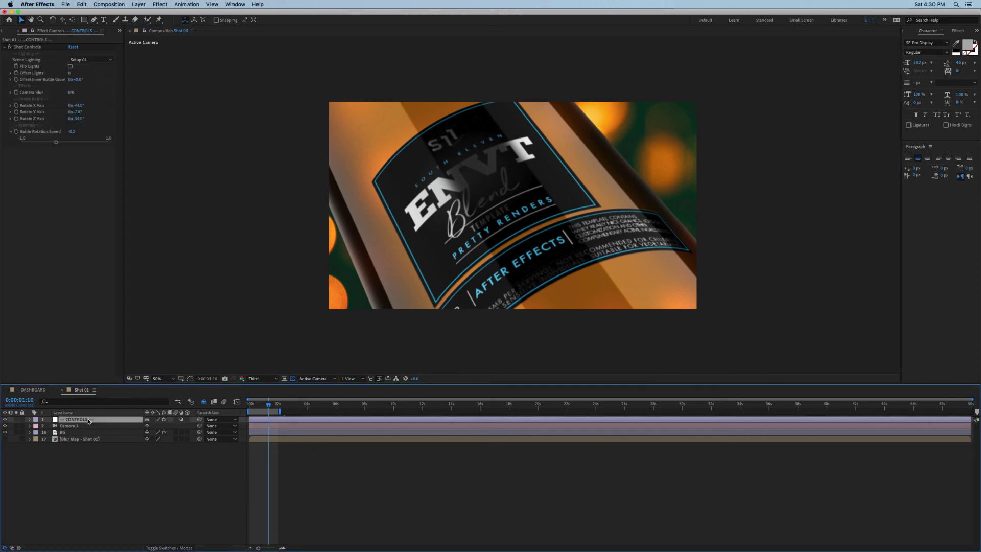
click(12, 132)
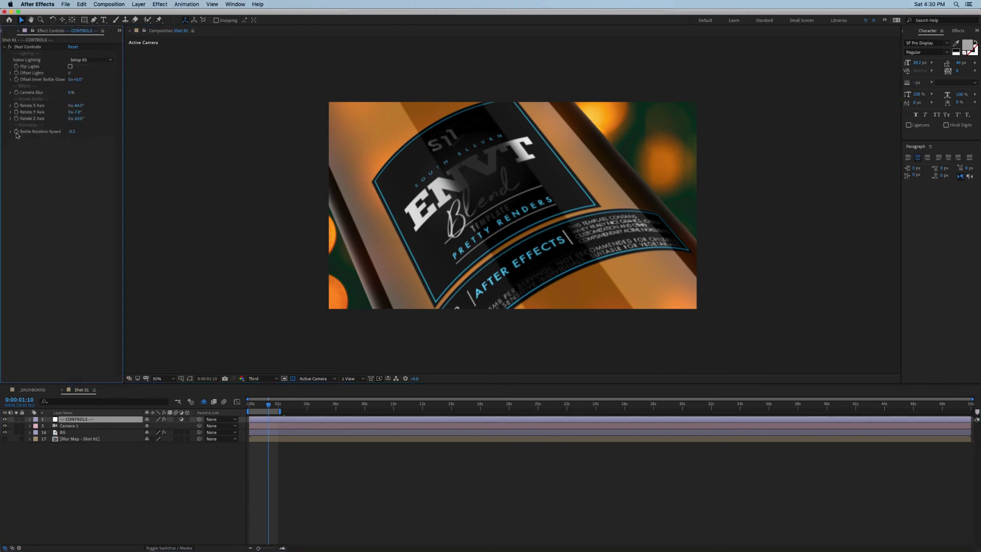
click(537, 214)
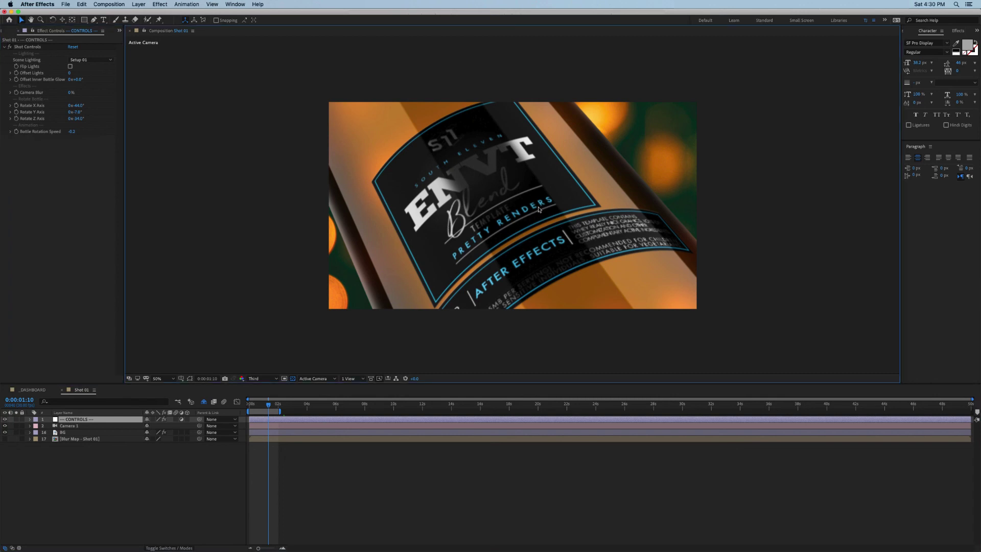
key(c)
mouse_move(523, 189)
mouse_down()
mouse_move(537, 189)
mouse_move(529, 175)
mouse_up()
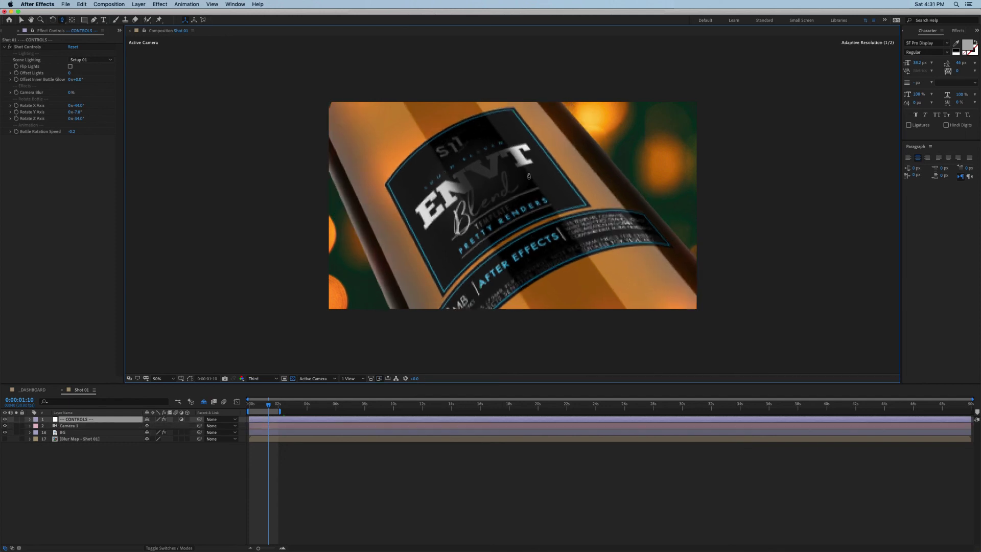
drag(535, 214, 618, 231)
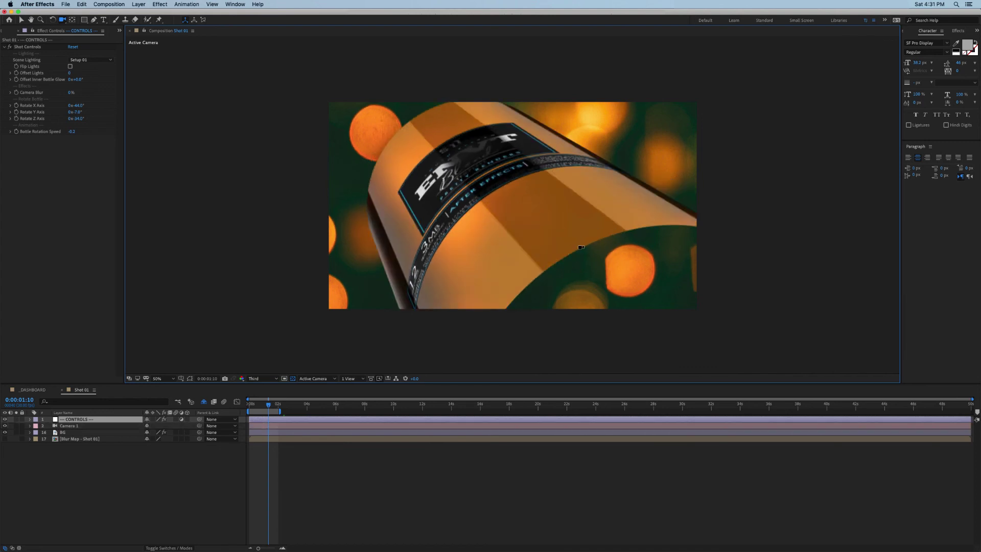
drag(495, 173, 502, 243)
drag(488, 324, 486, 323)
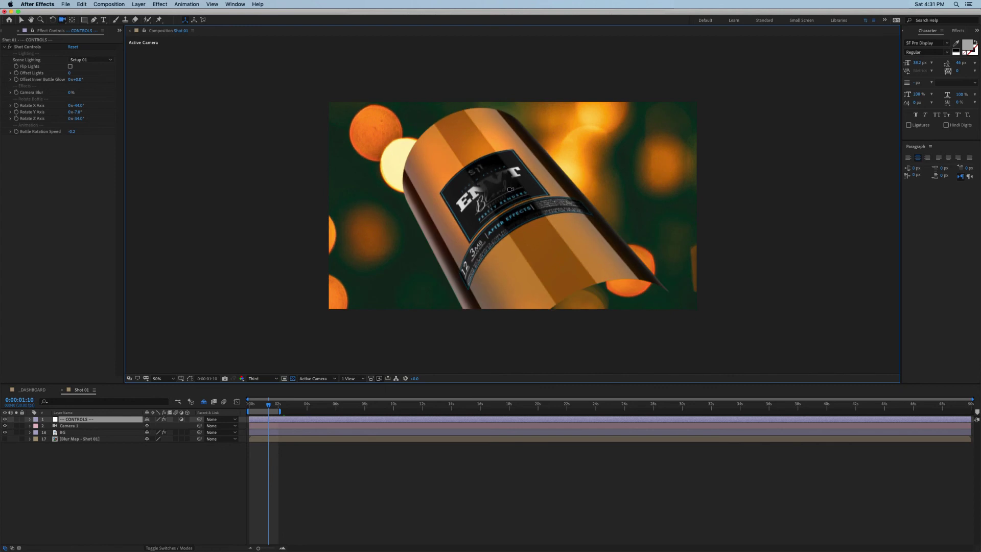
drag(504, 185, 414, 111)
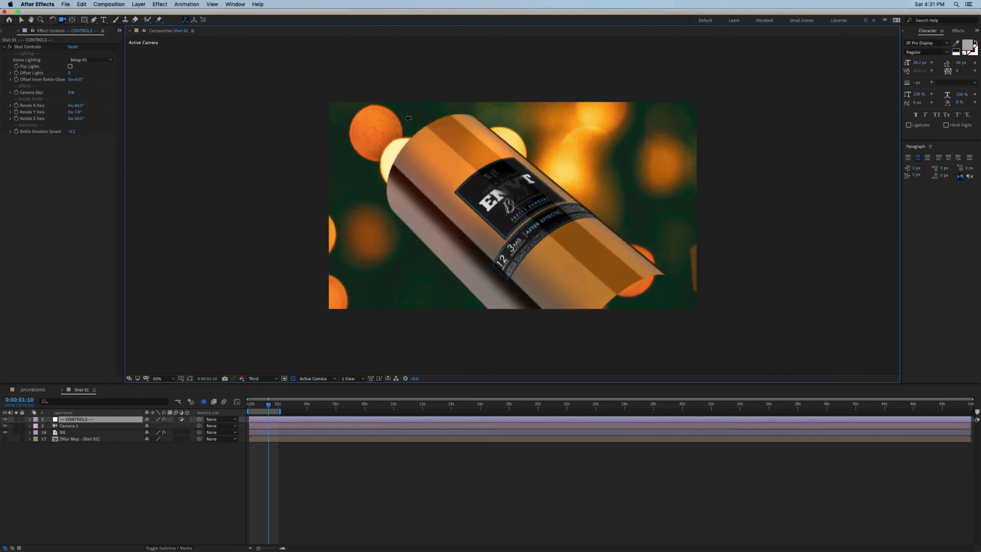
drag(526, 218, 539, 206)
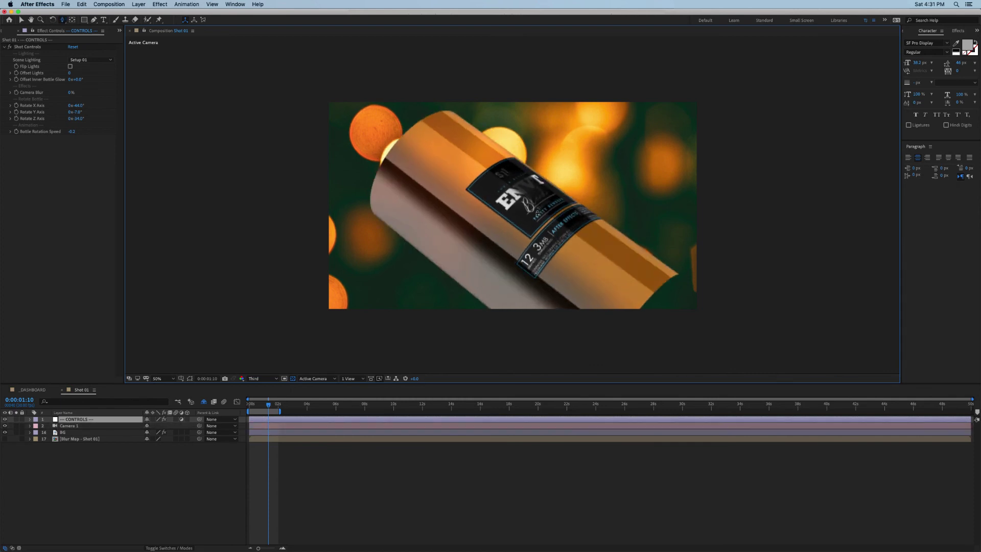
drag(538, 214, 614, 243)
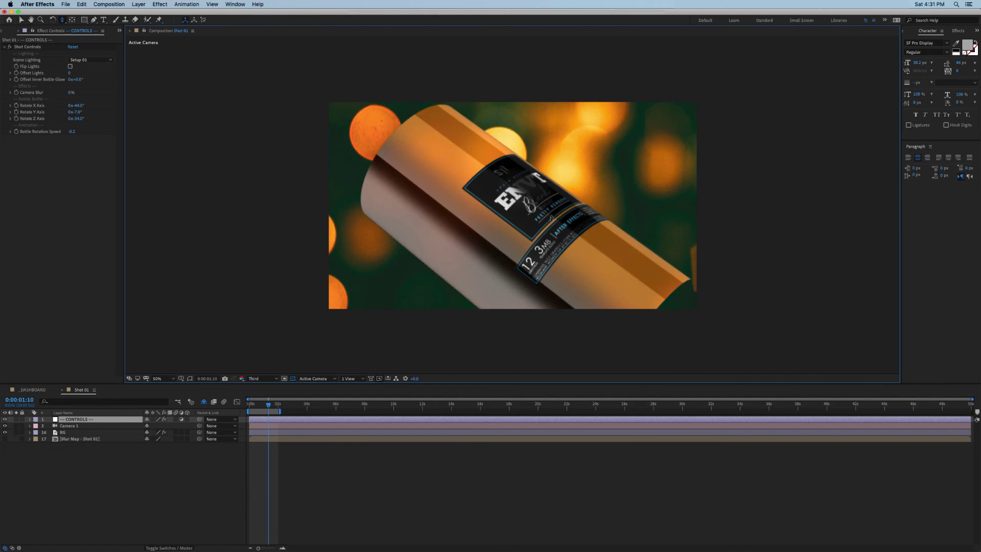
drag(547, 217, 516, 212)
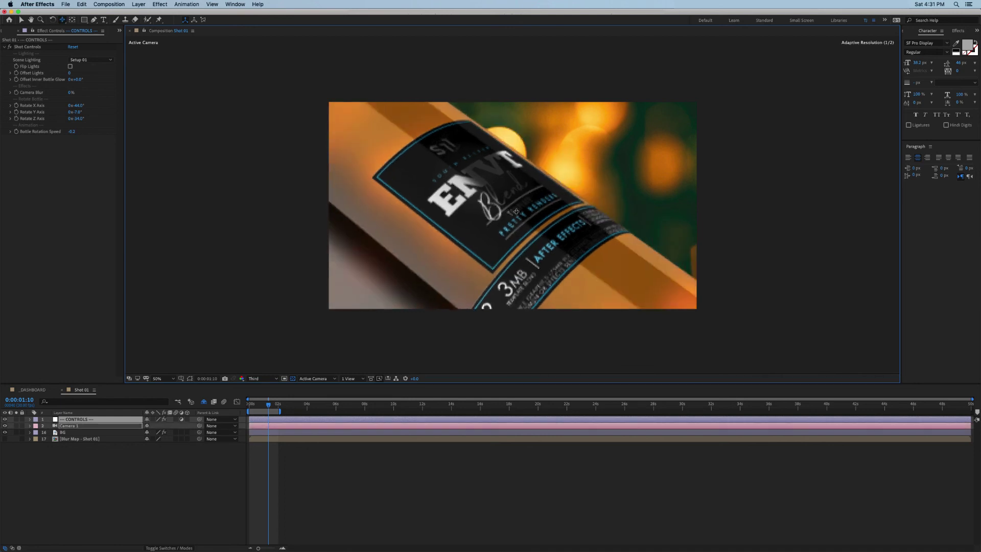
Step: Switch the CONTROLS layer's Scene Lighting dropdown to Setup 02
click(90, 60)
click(95, 75)
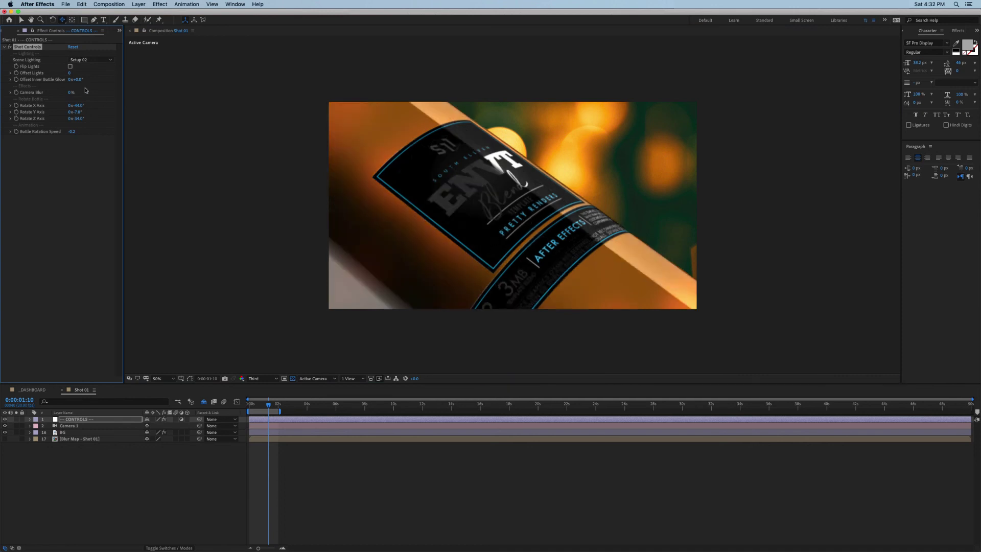
click(650, 170)
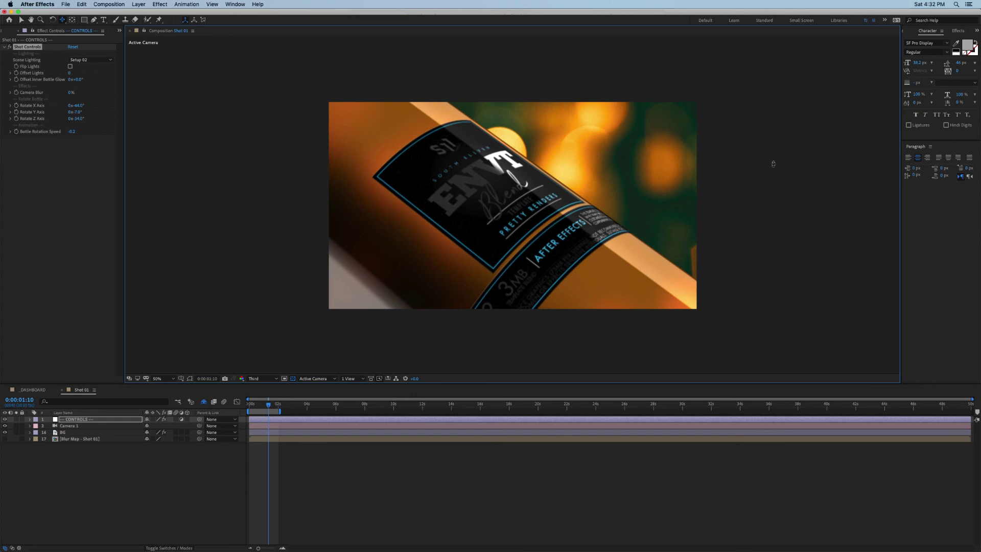
key(v)
click(772, 202)
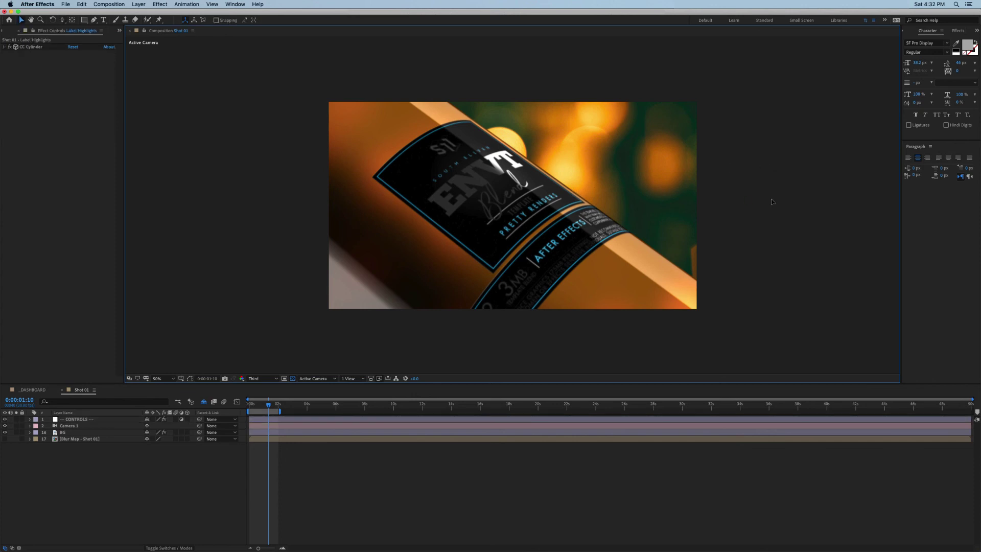
key(c)
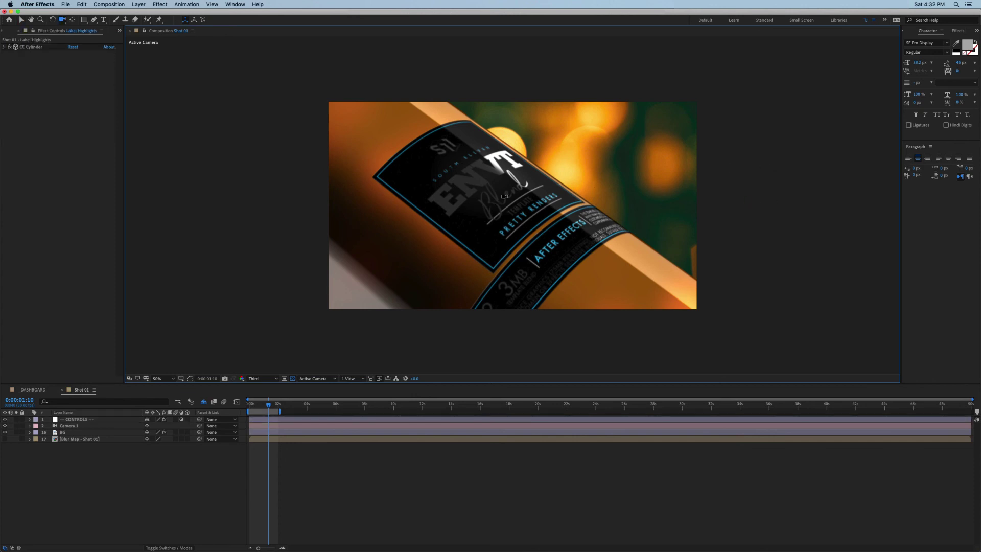